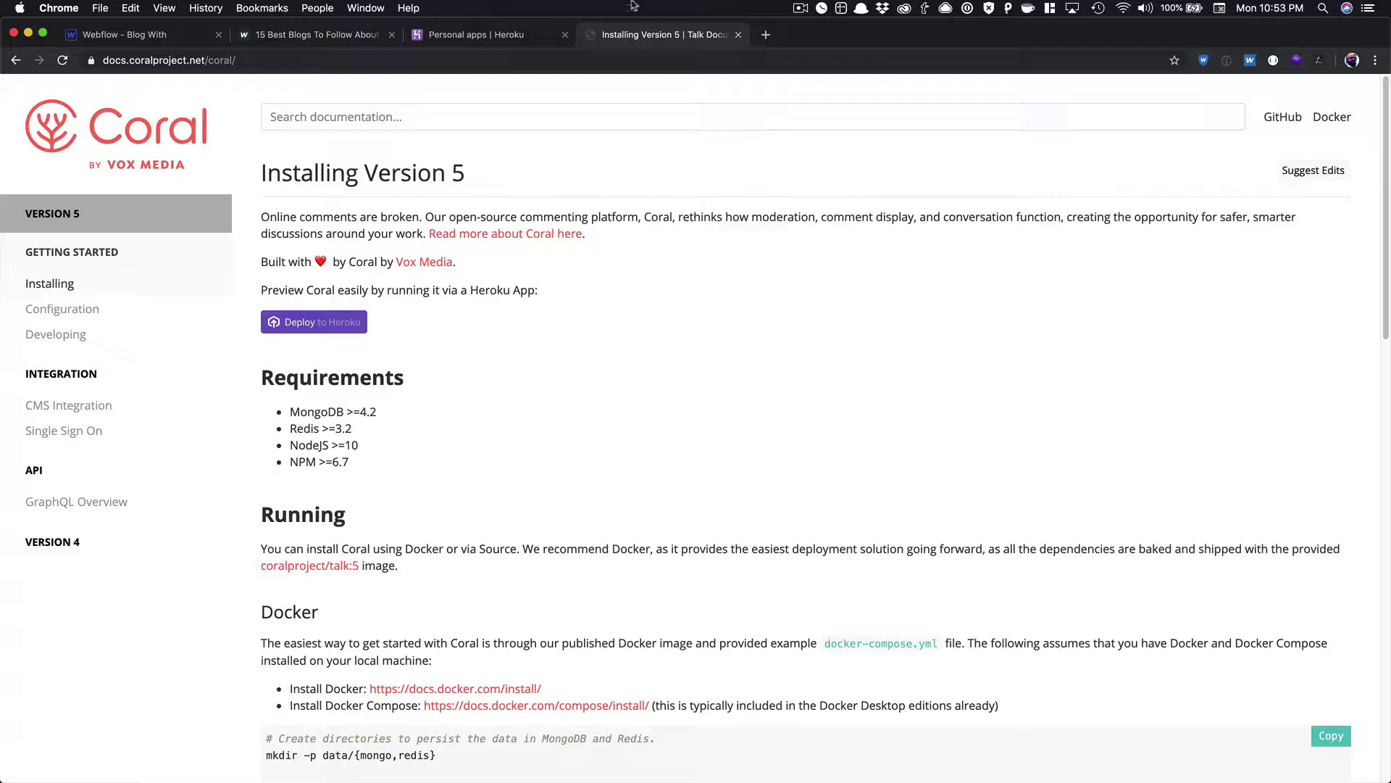
click(527, 36)
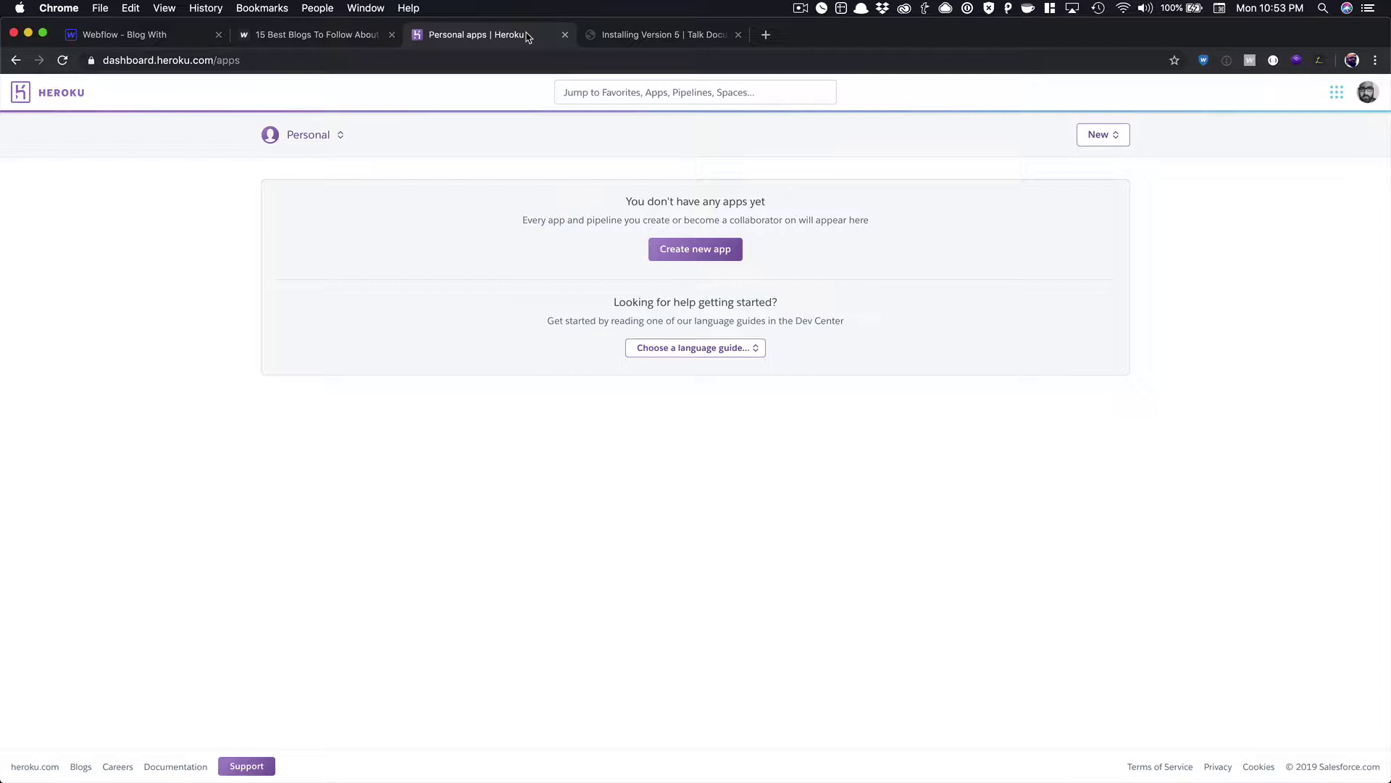
click(627, 39)
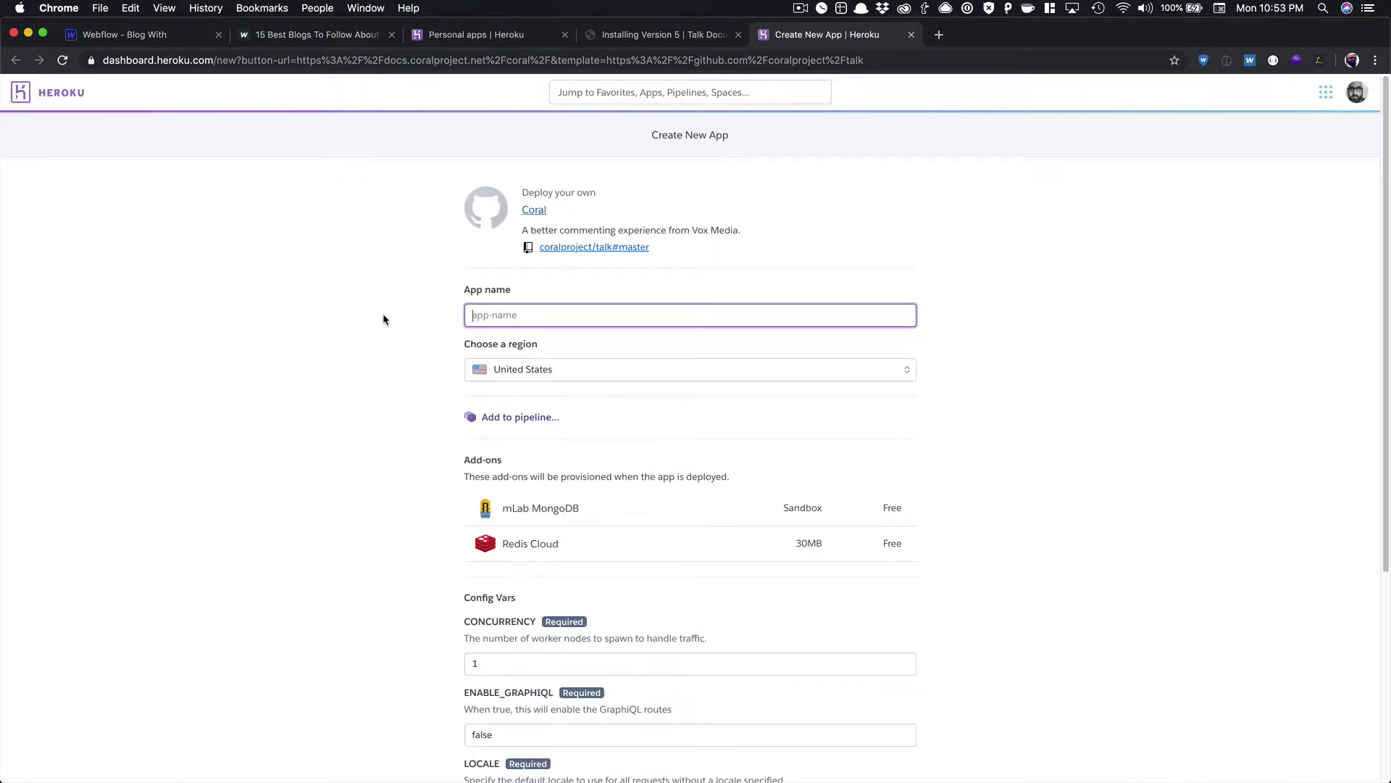
Name the Heroku app coral-talk and review the add-ons and config vars down to Deploy app.
text(coral-talk)
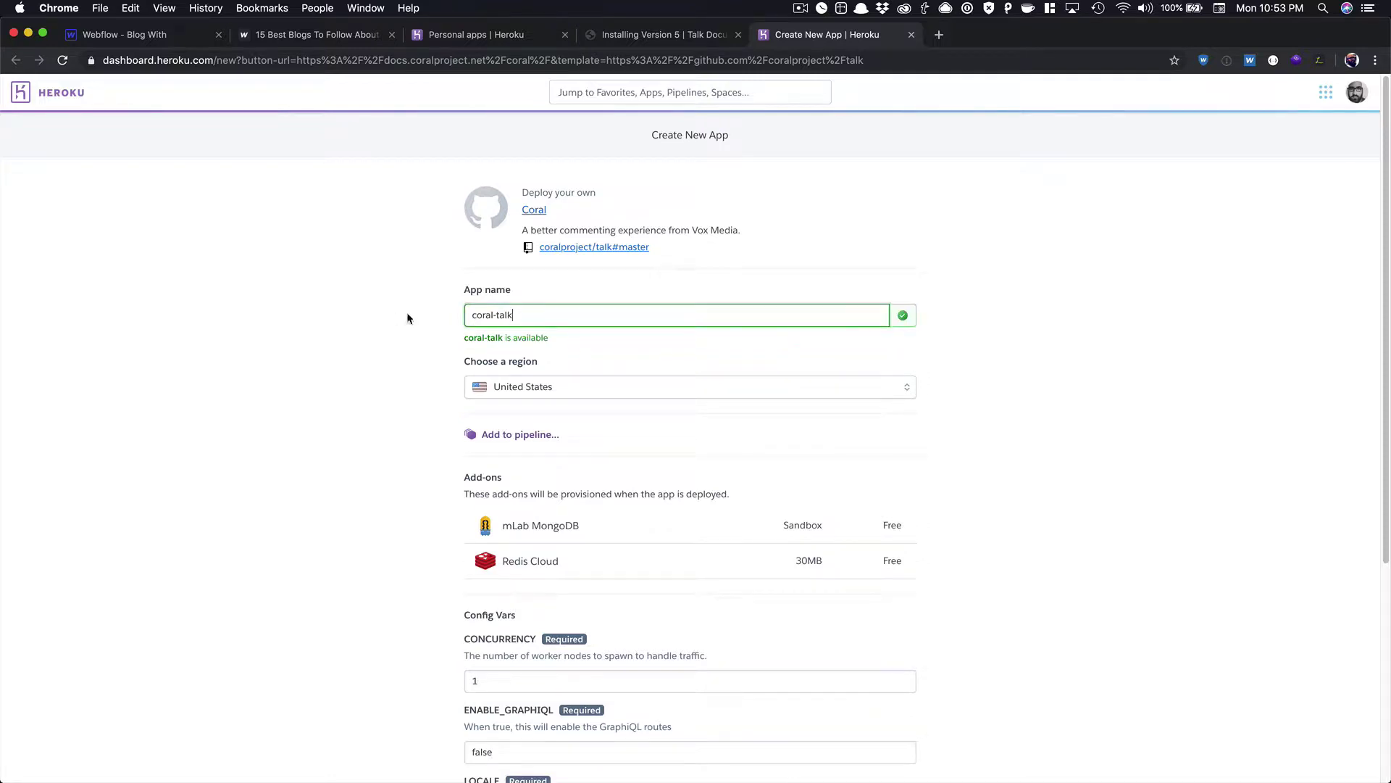
scroll(423, 319, down, 3)
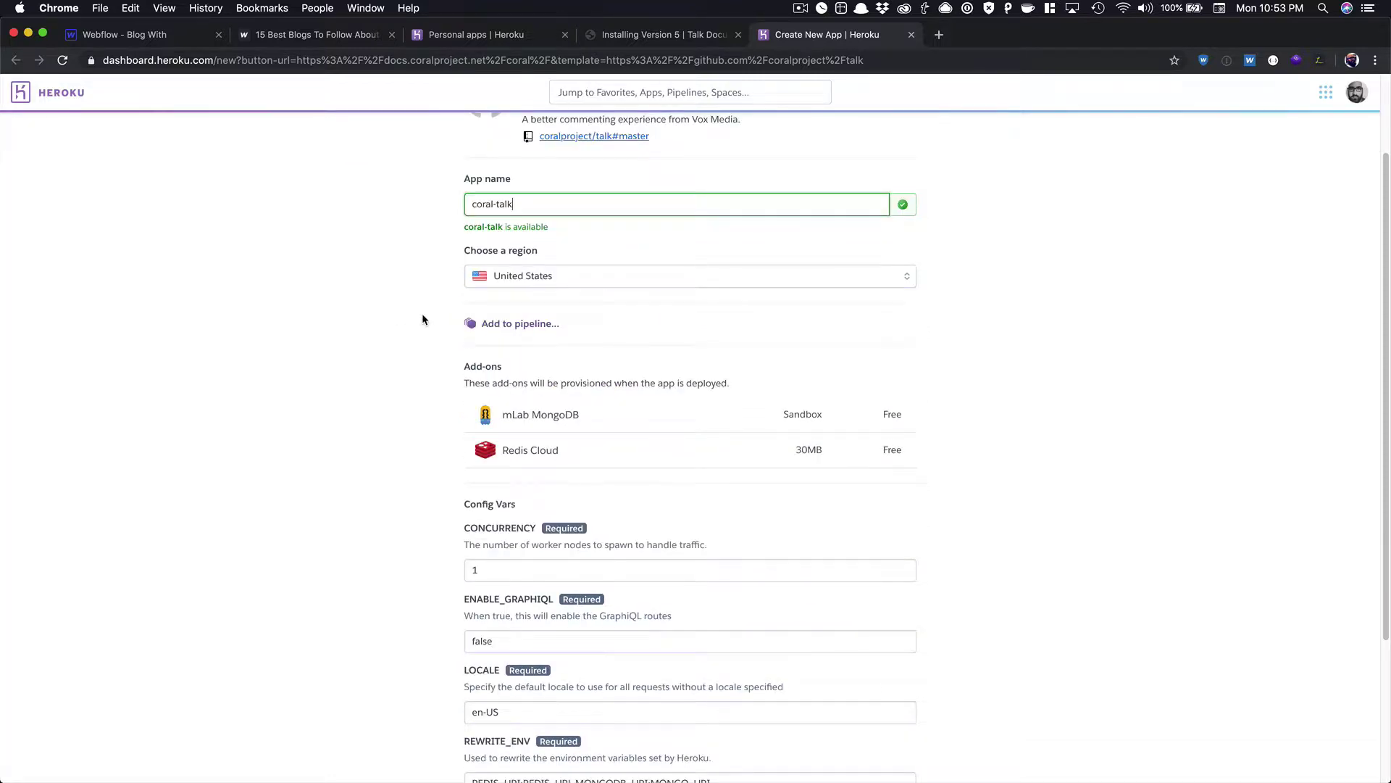
scroll(423, 319, down, 5)
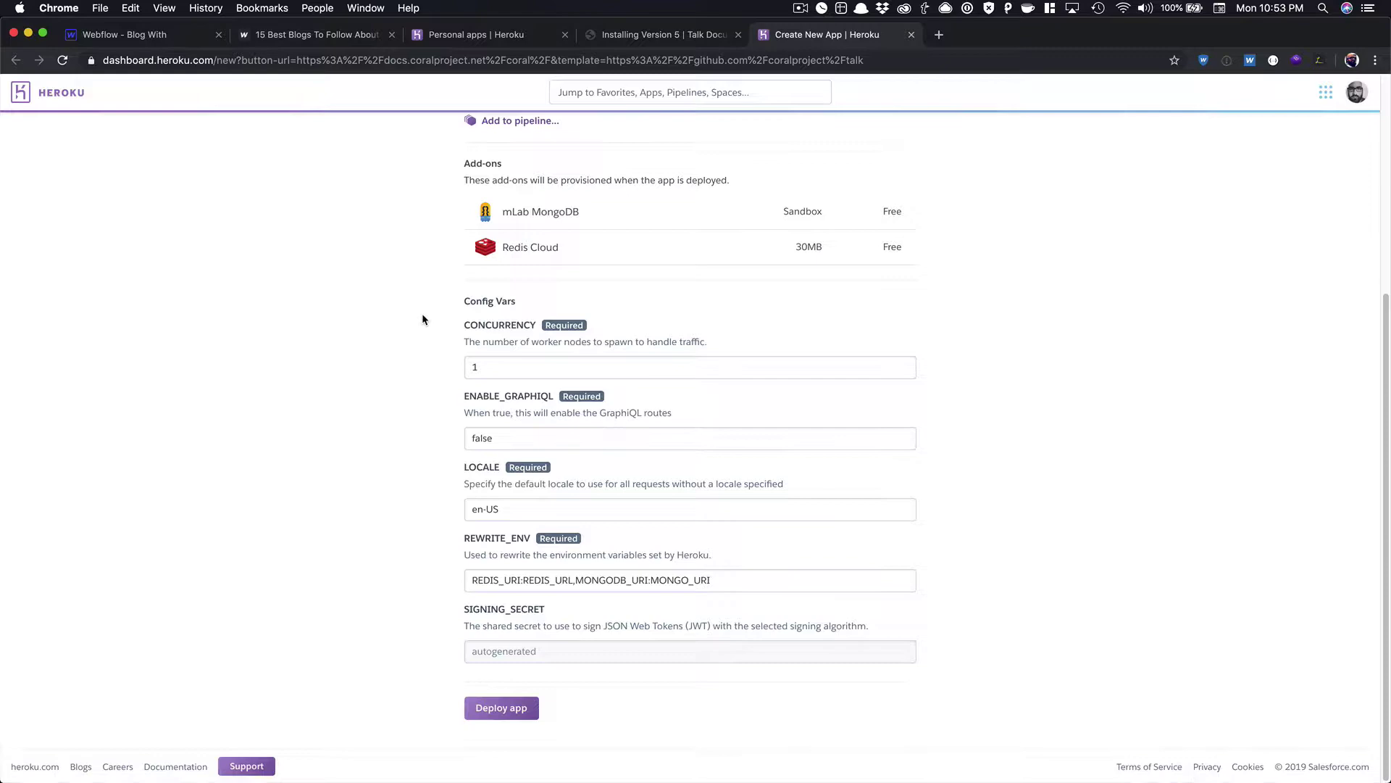
scroll(446, 323, up, 8)
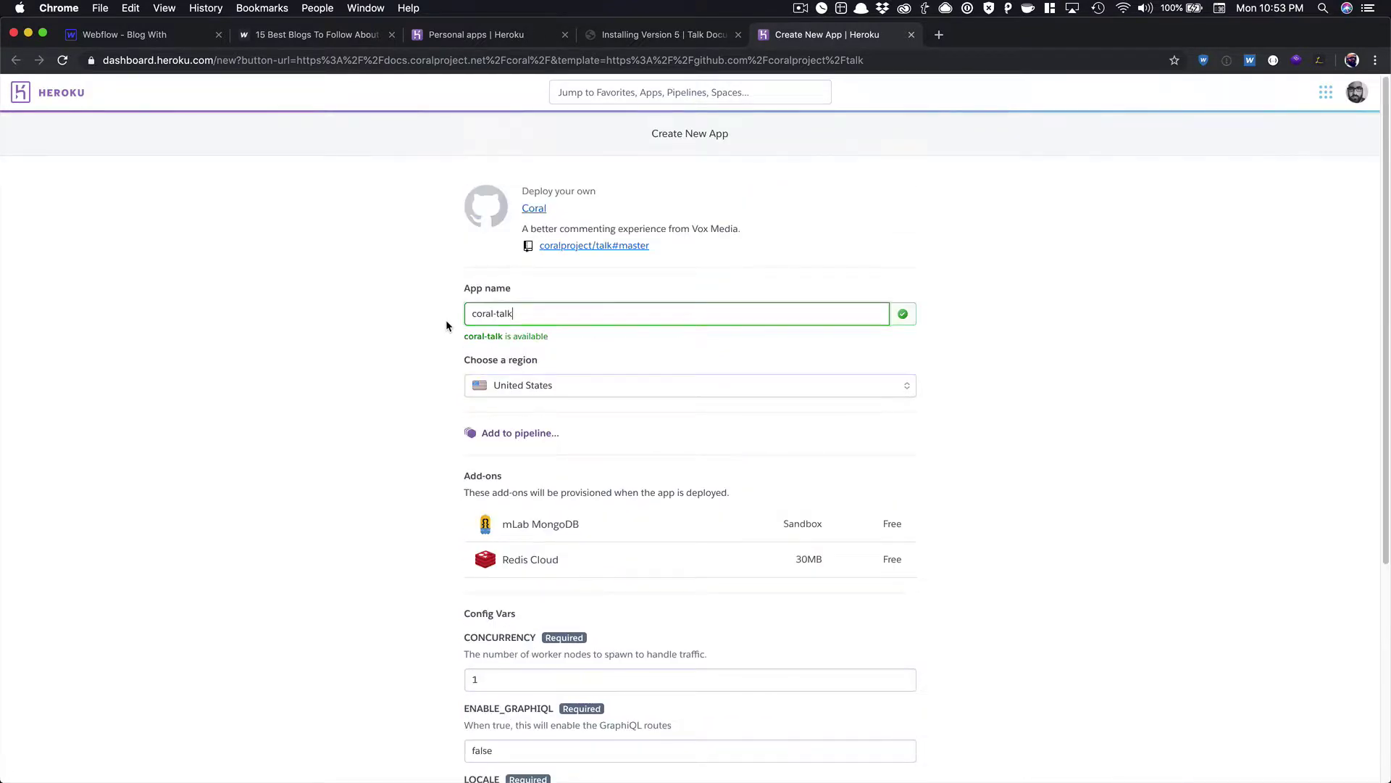
scroll(446, 322, down, 2)
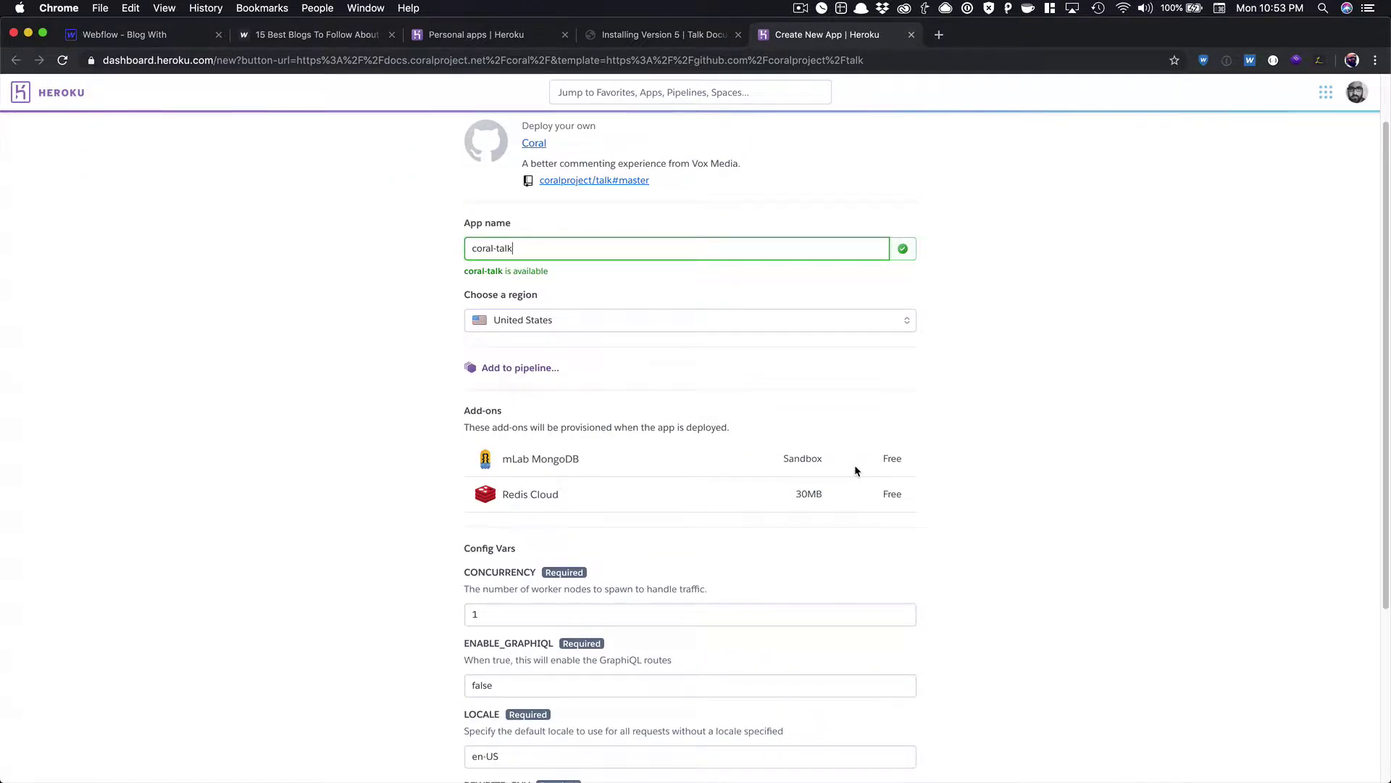
scroll(855, 470, down, 6)
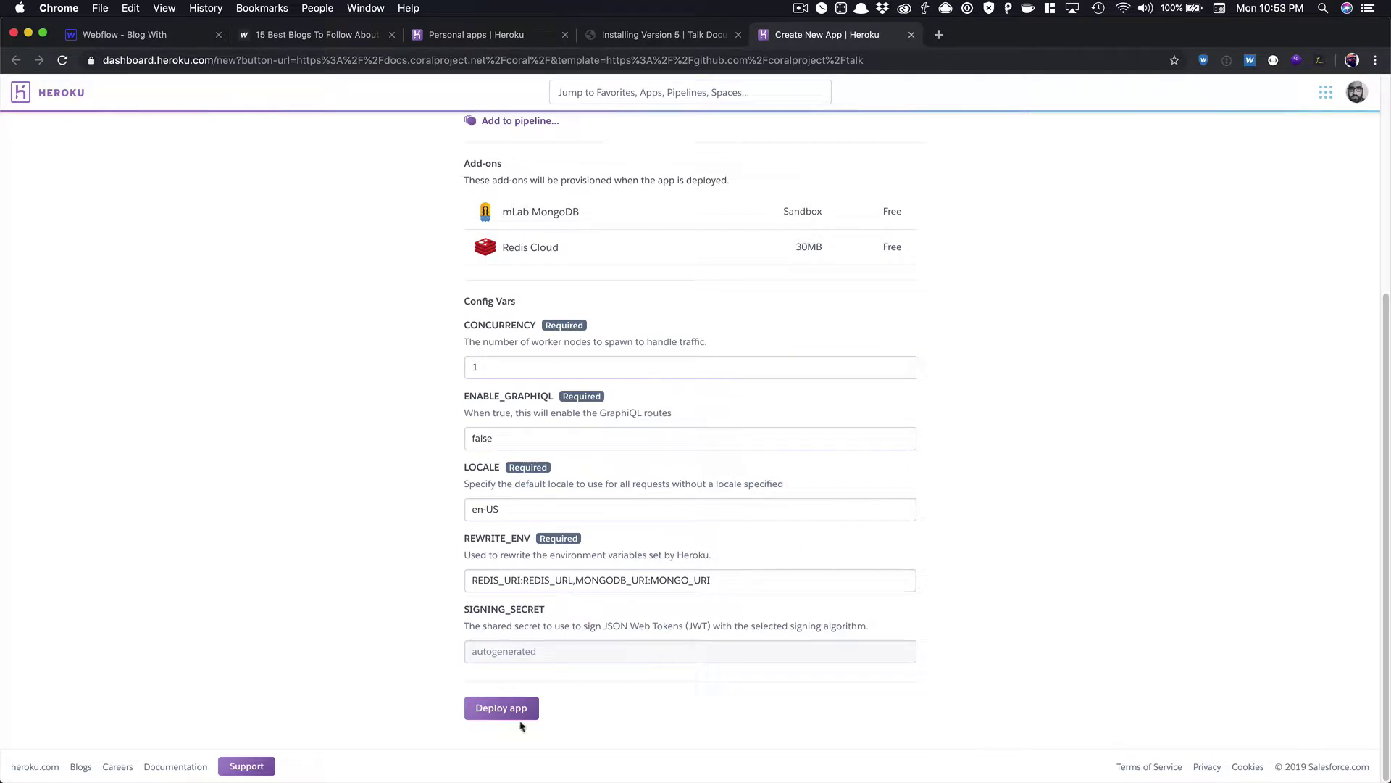
Deploy the coral-talk app and follow the build log until it finishes.
click(518, 712)
scroll(714, 667, down, 4)
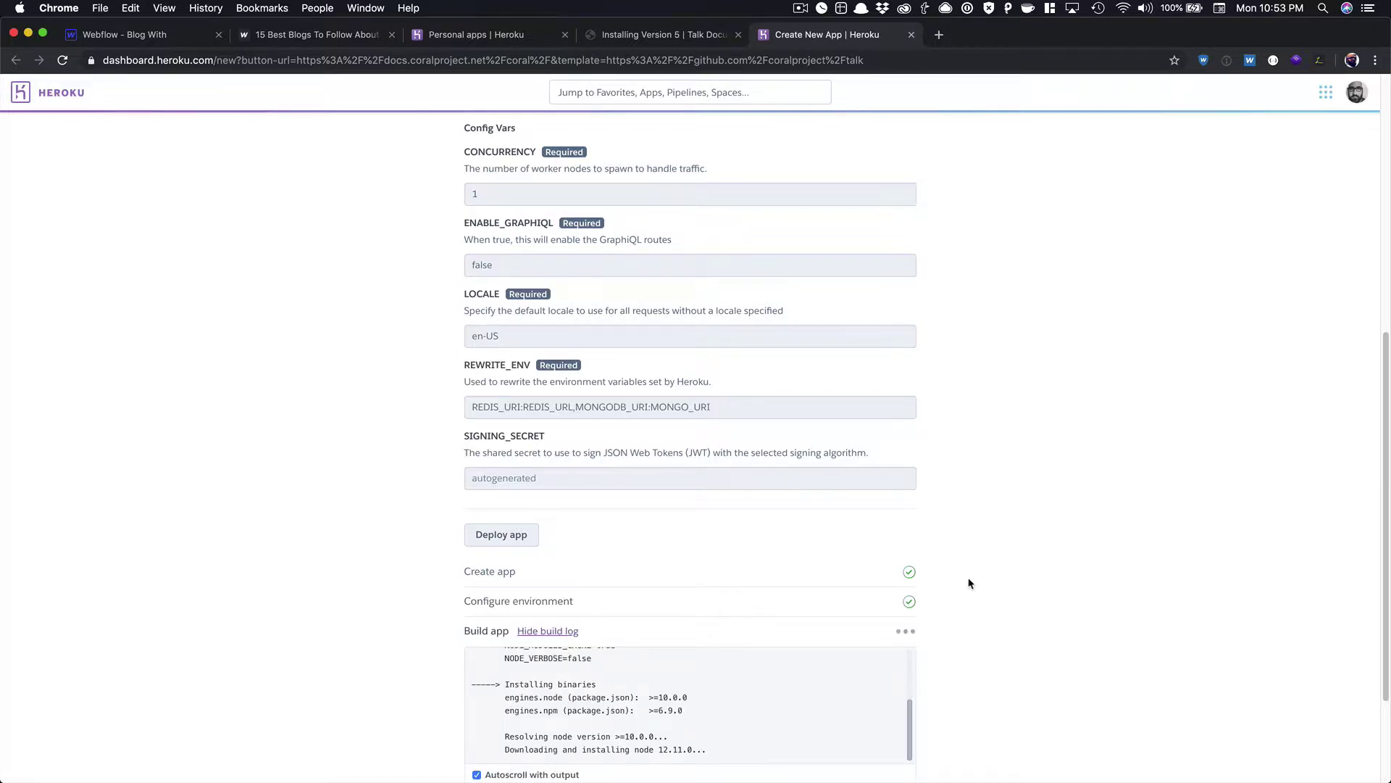
scroll(968, 583, down, 2)
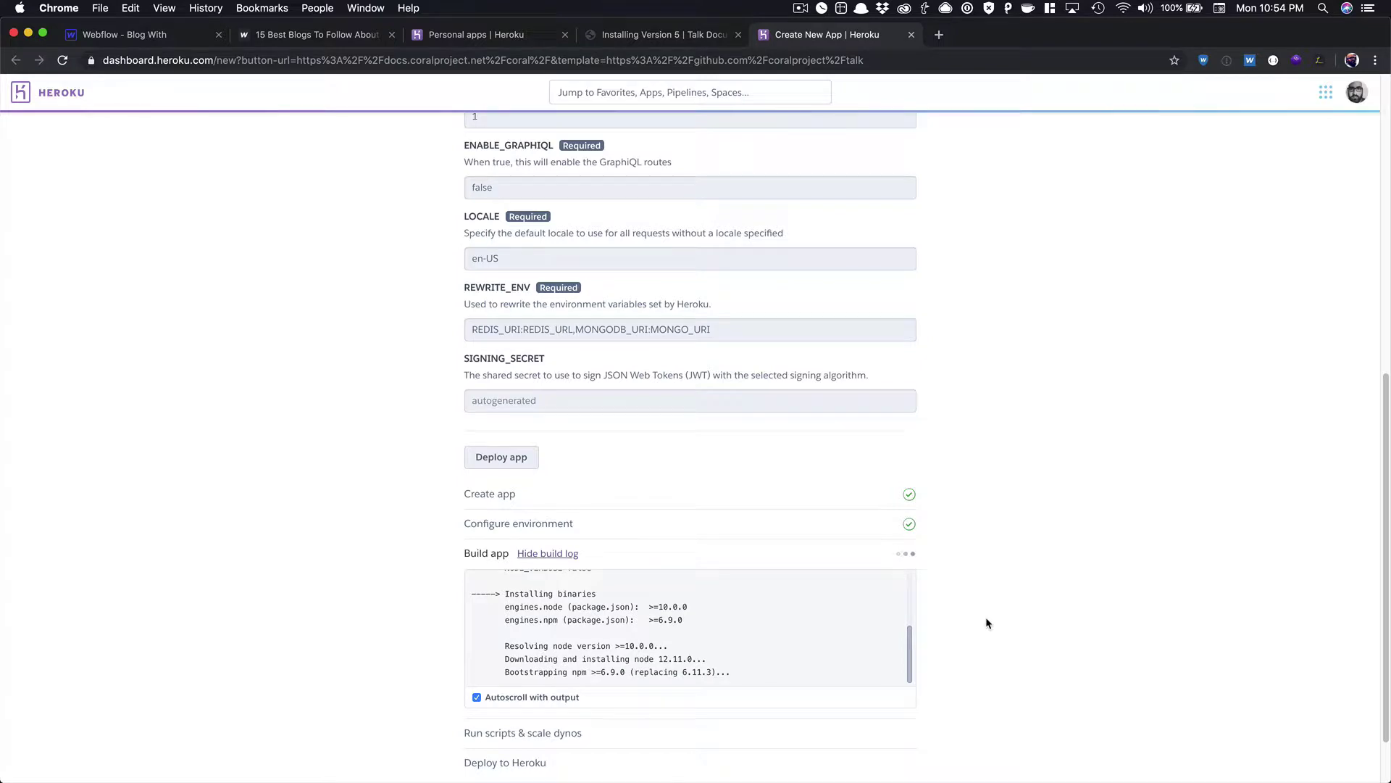
scroll(987, 623, down, 2)
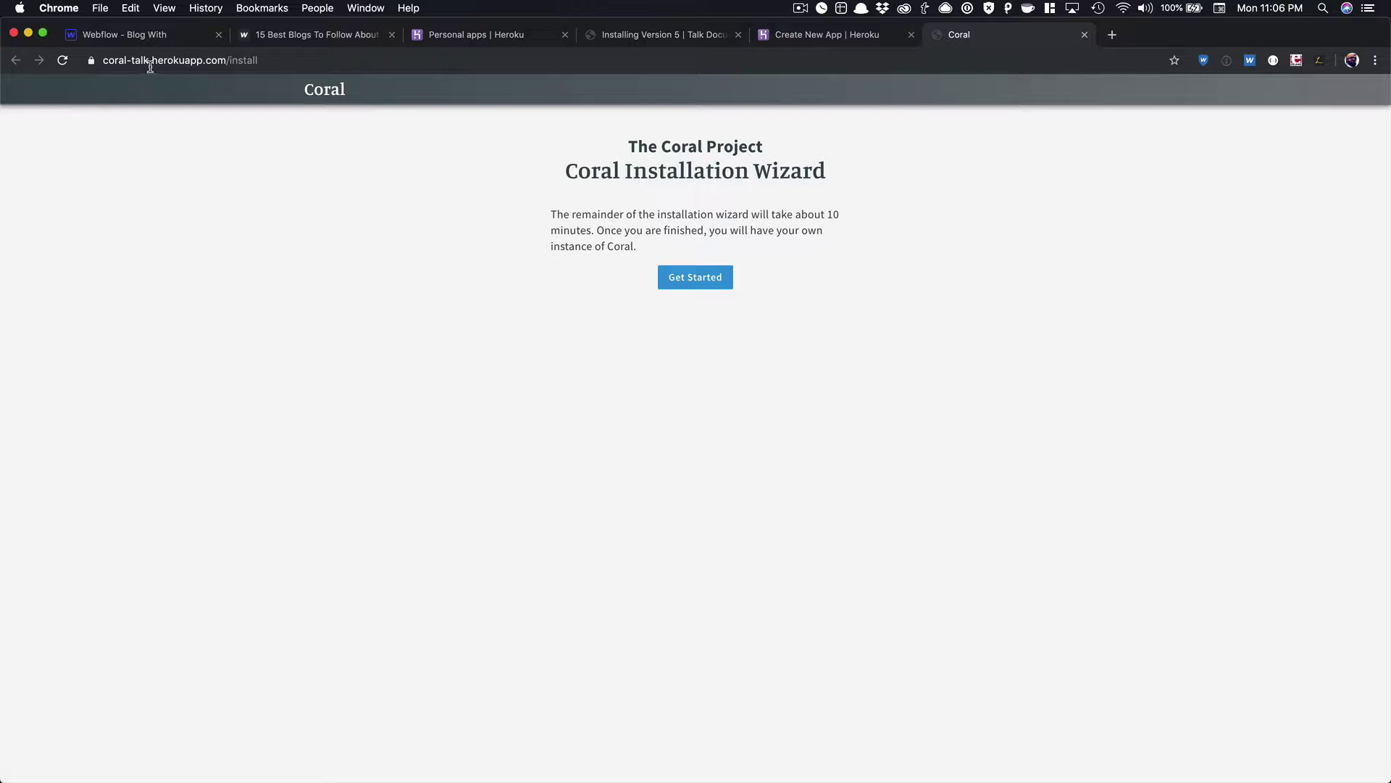
Start the installation wizard in English and enter the administrator's email address.
click(692, 277)
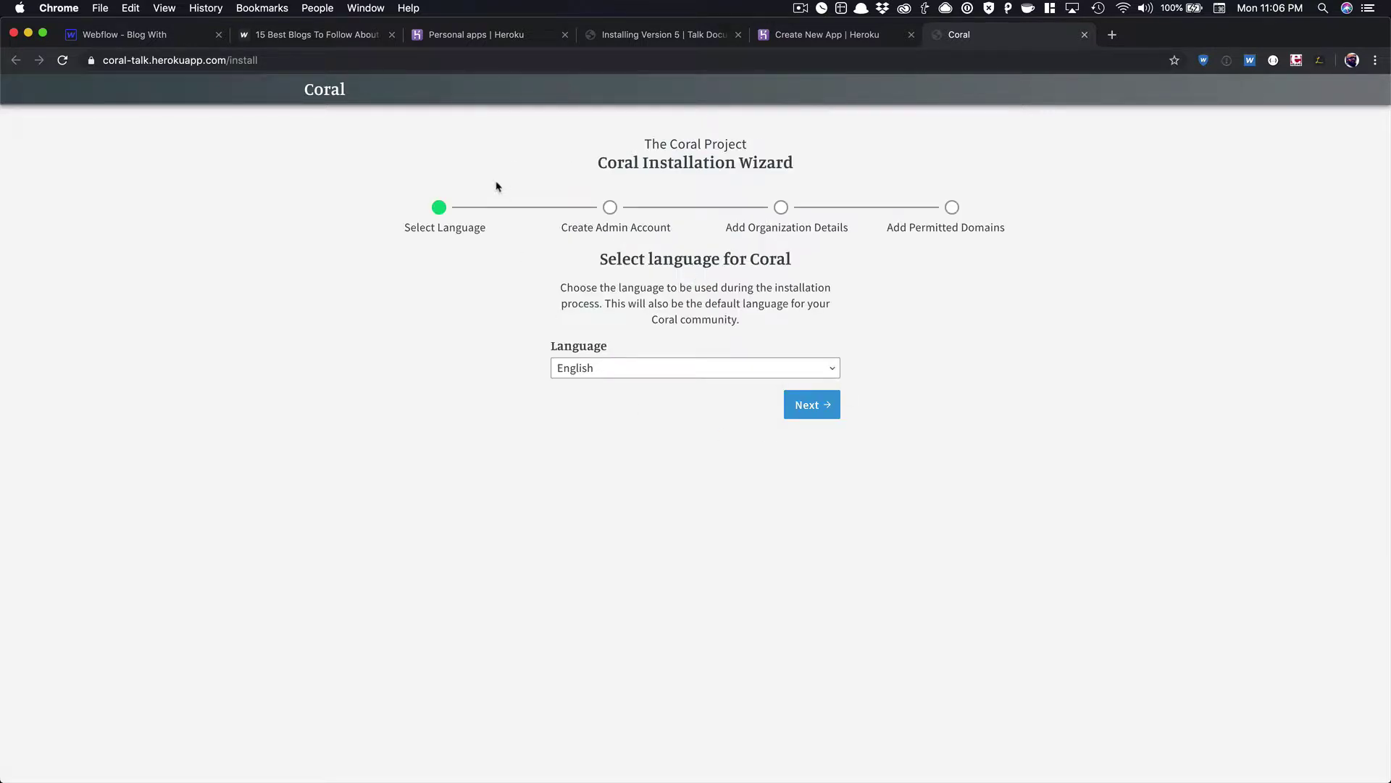
click(808, 407)
click(640, 310)
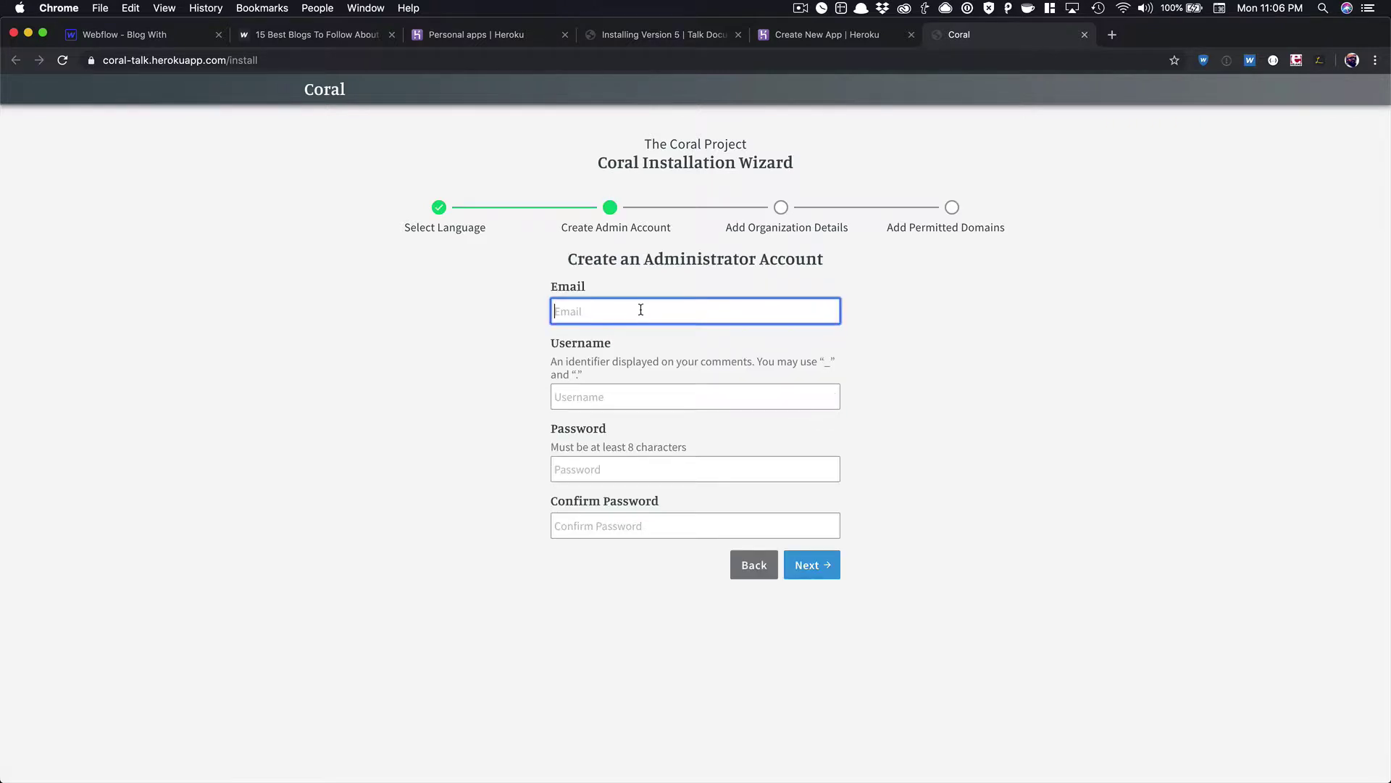
Fill in the admin username, password and password confirmation.
key(Tab)
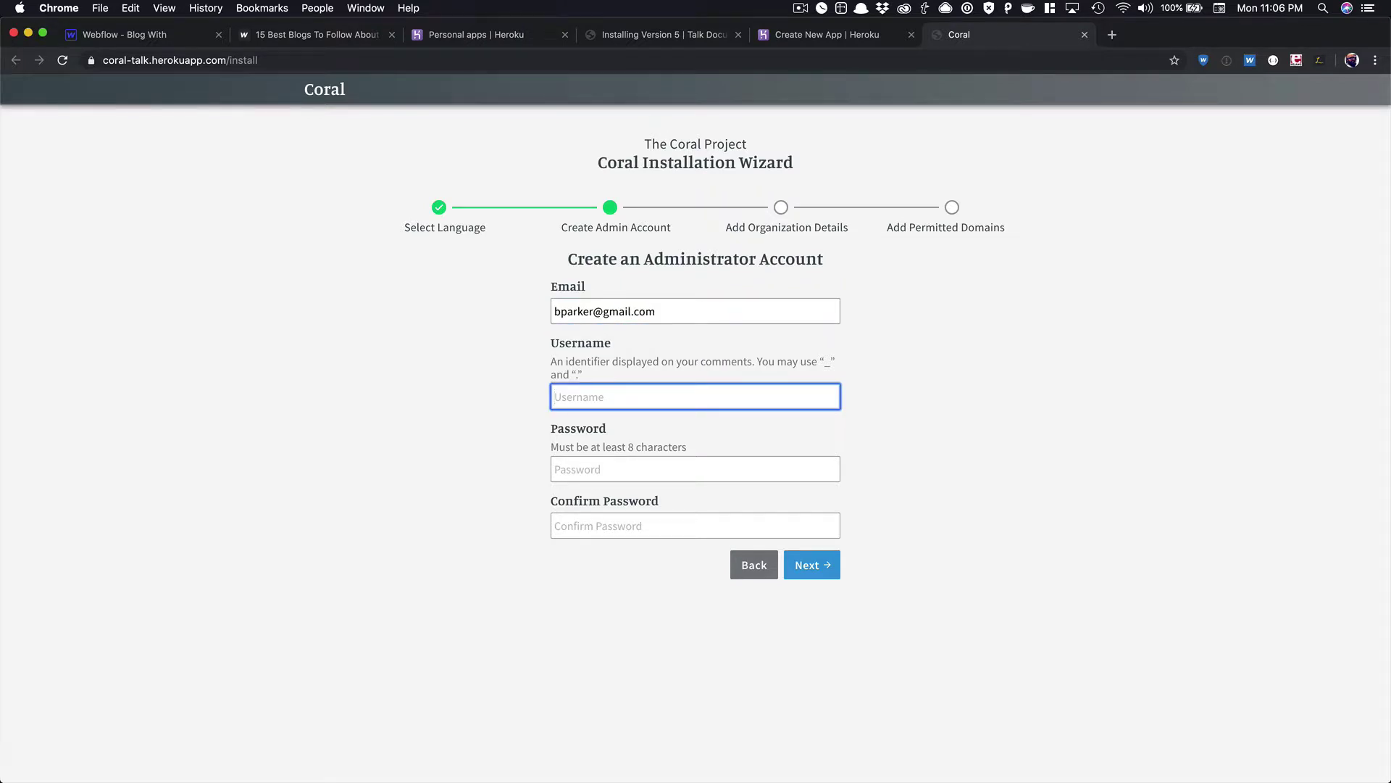
text(ben)
key(Tab)
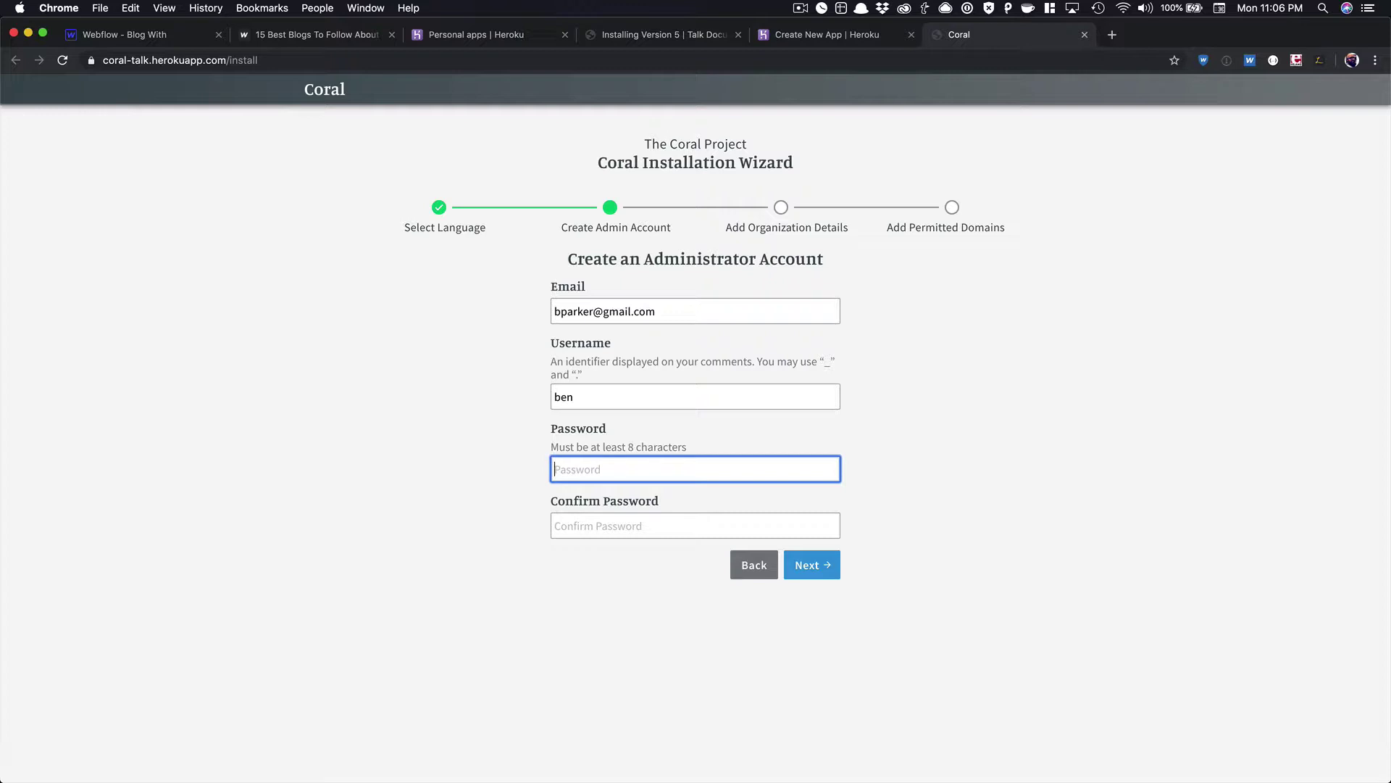
text(************)
key(Tab)
text(****)
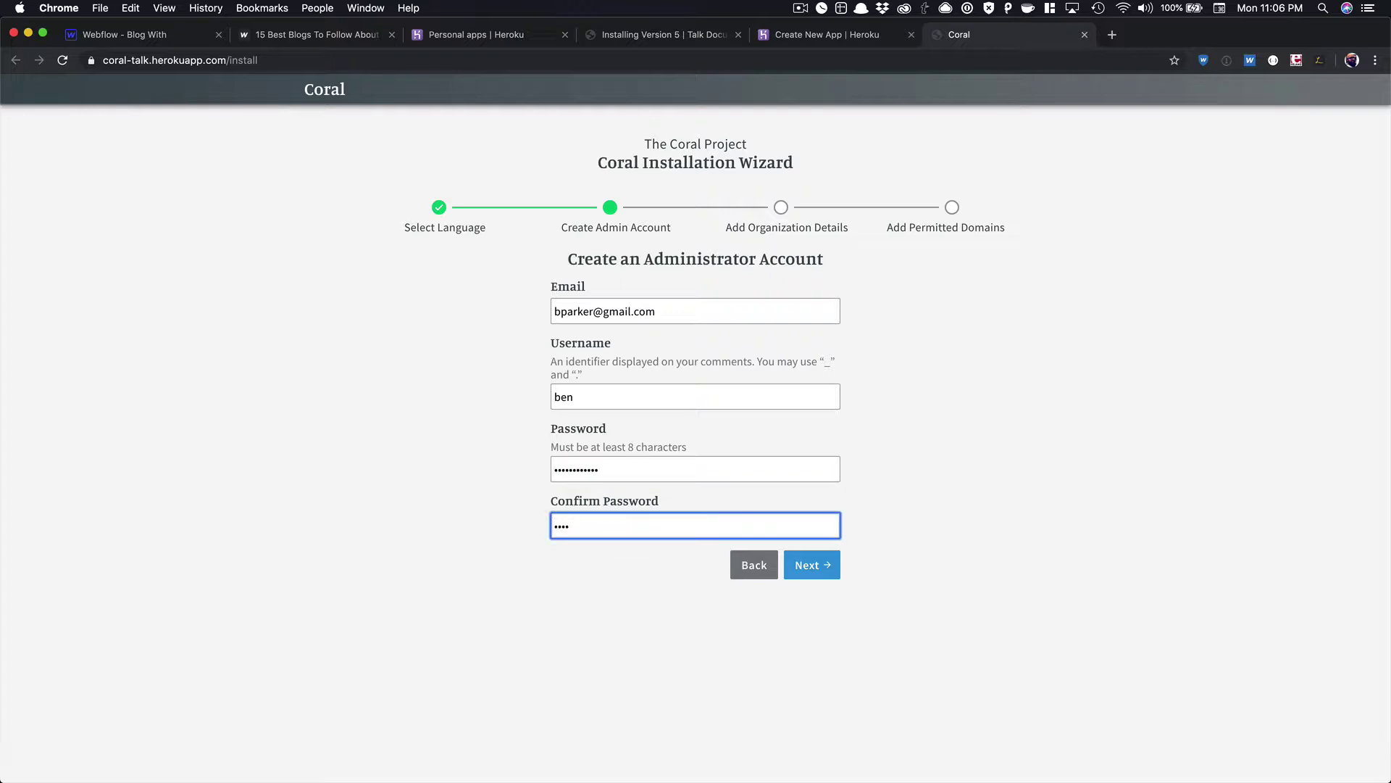
text(********)
click(830, 565)
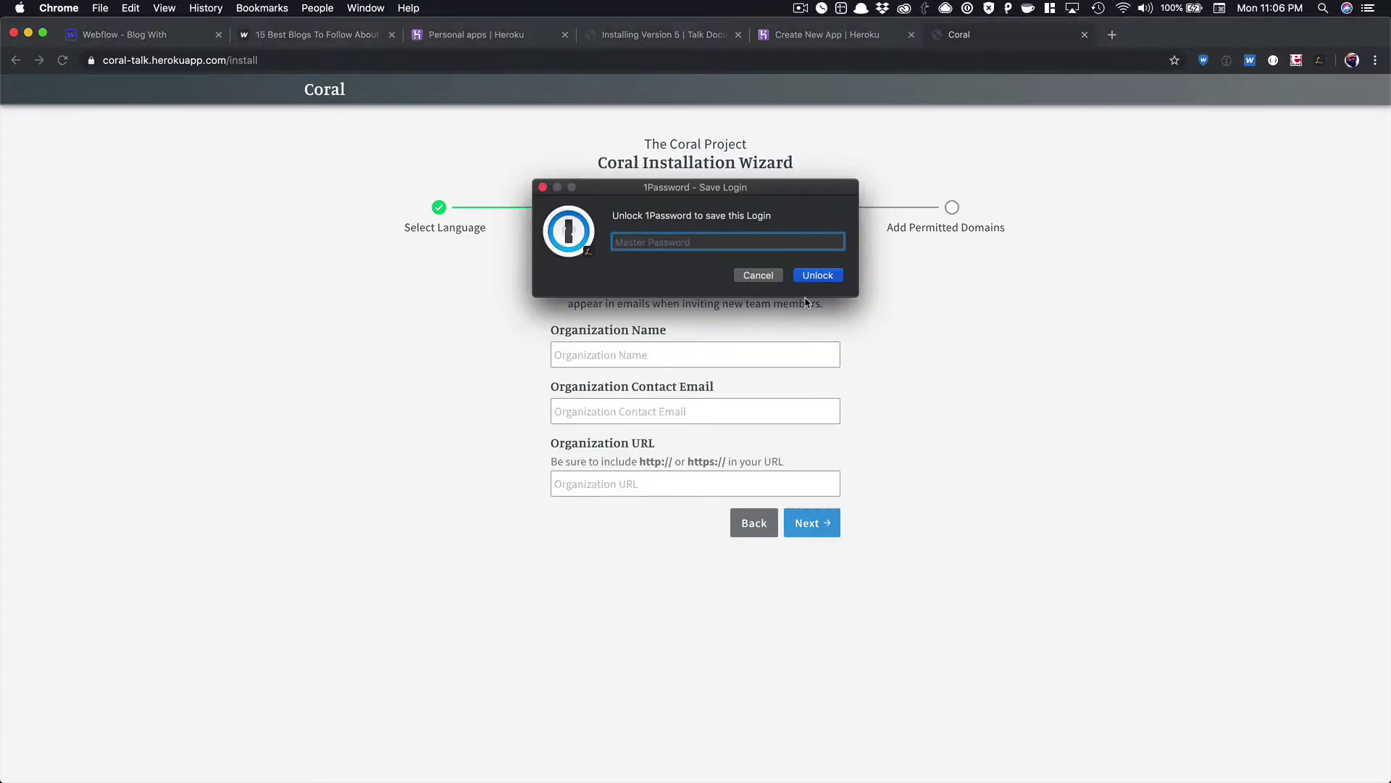
click(542, 188)
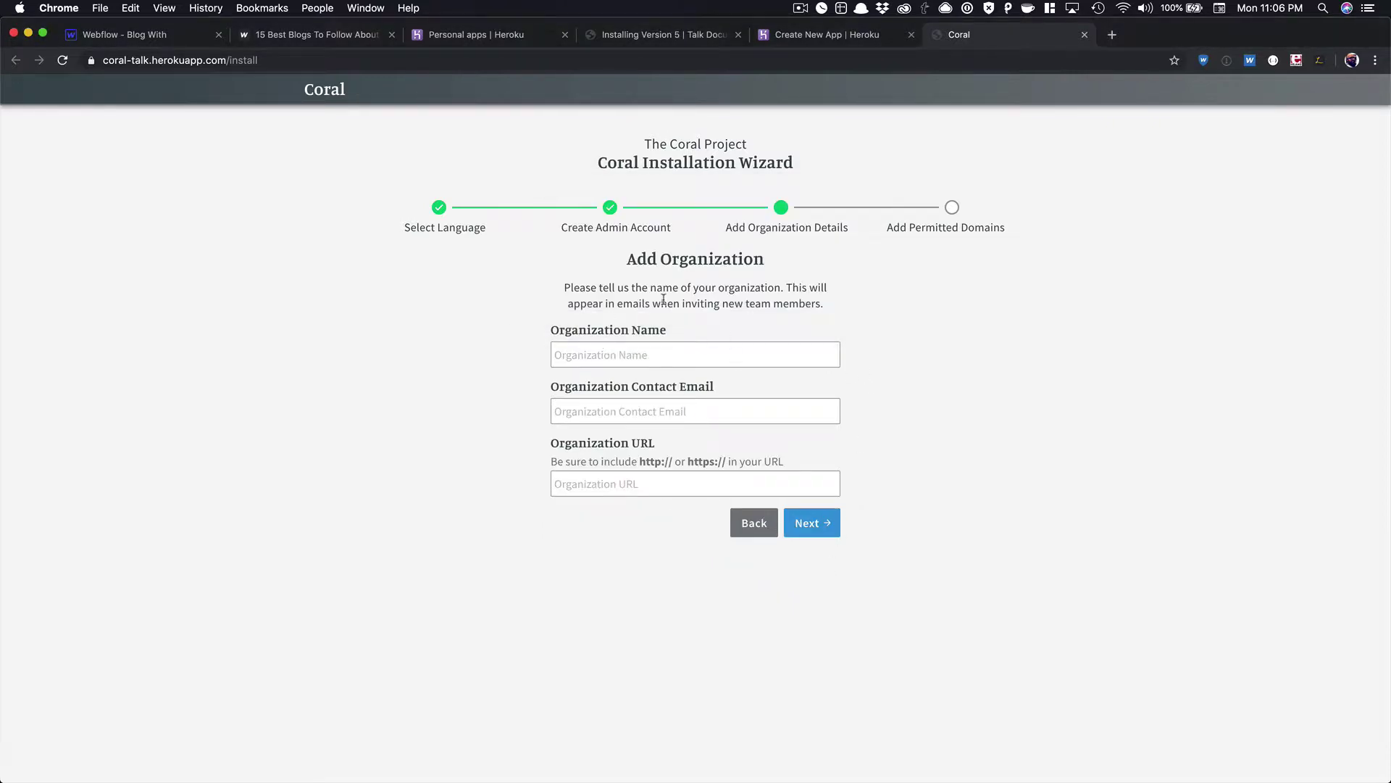
click(647, 349)
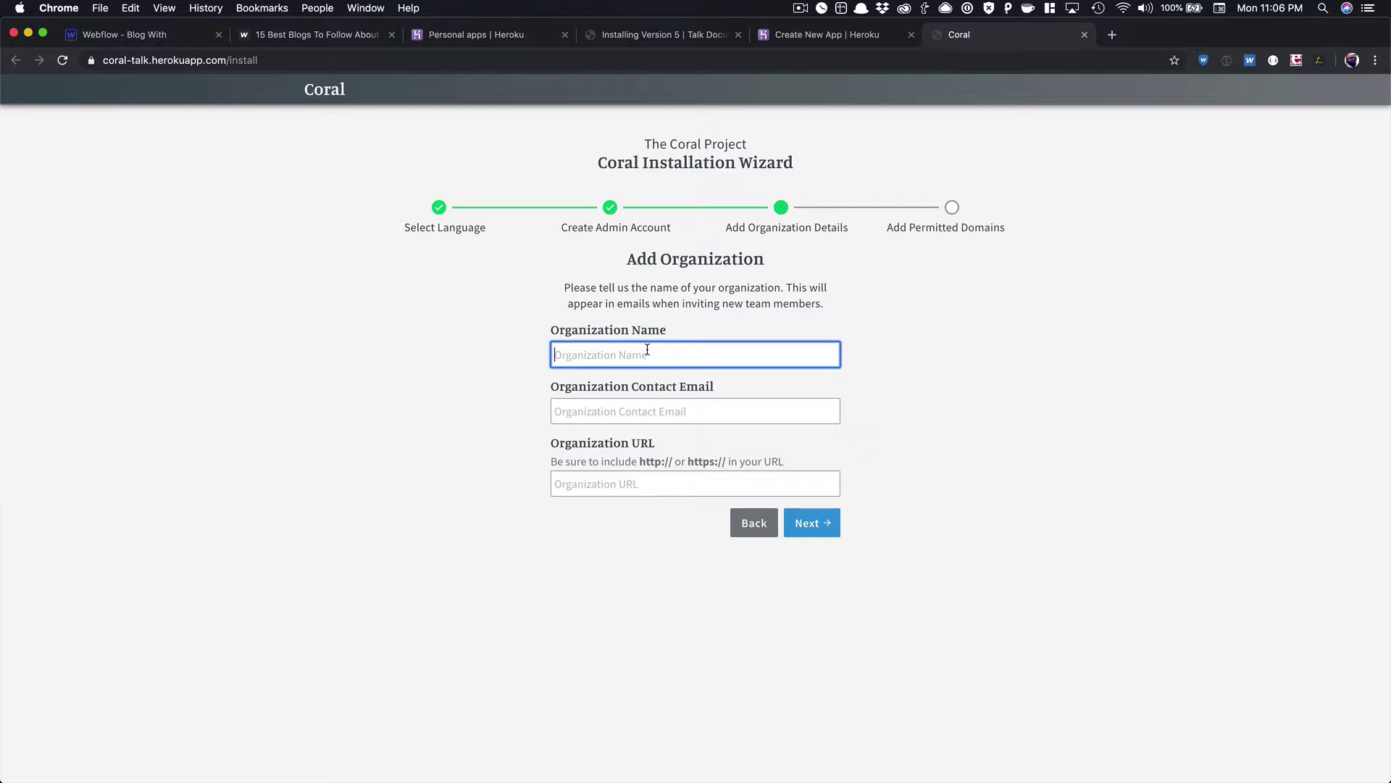
text(Visual Dev)
key(Tab)
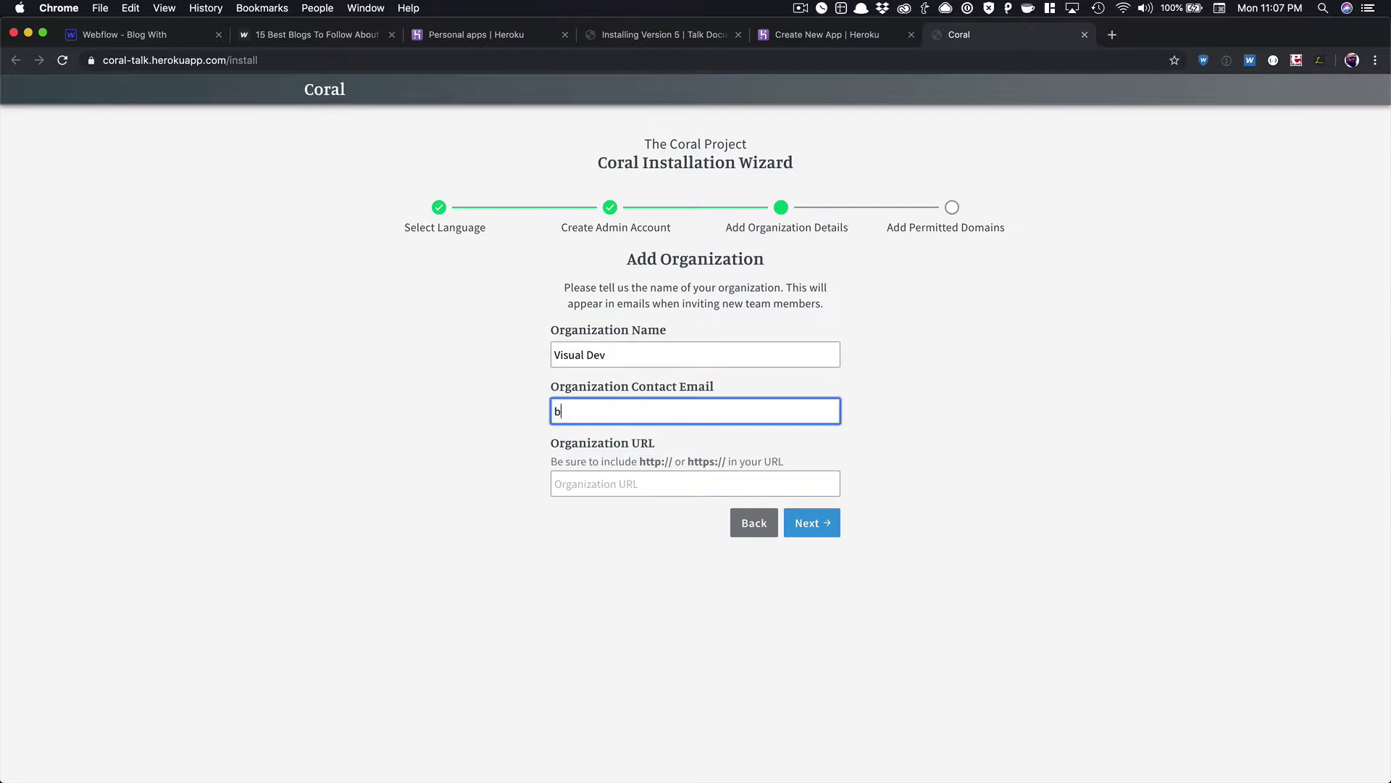
key(Tab)
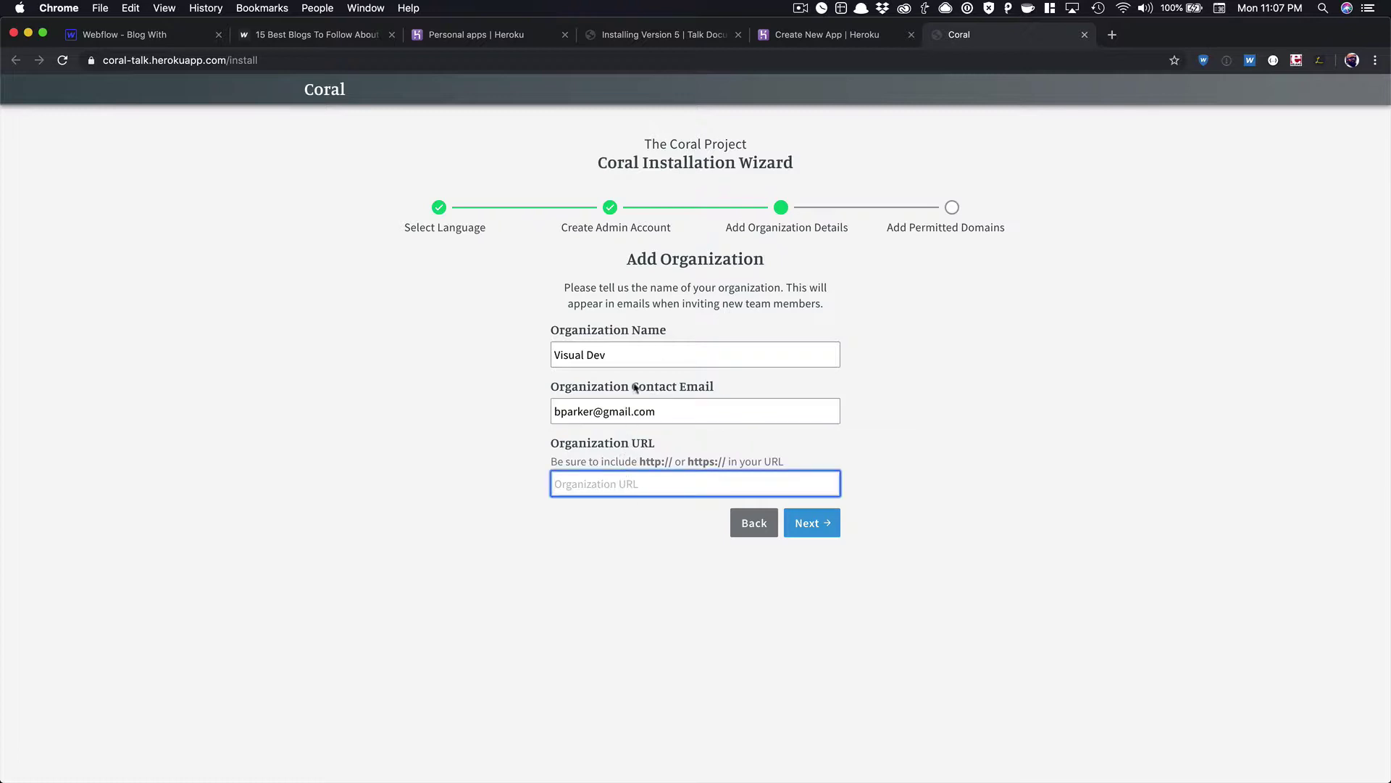
text(https://visualdev.fm)
click(806, 522)
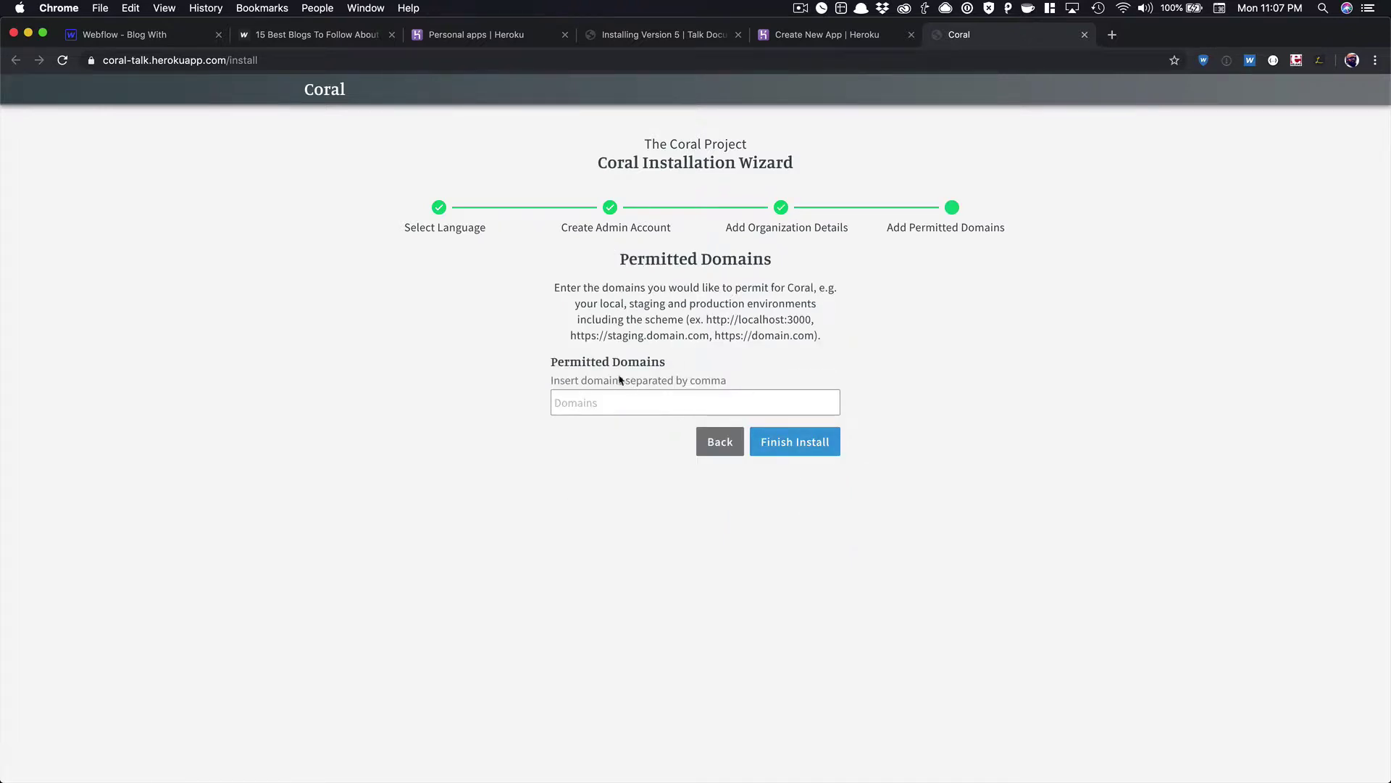
click(613, 403)
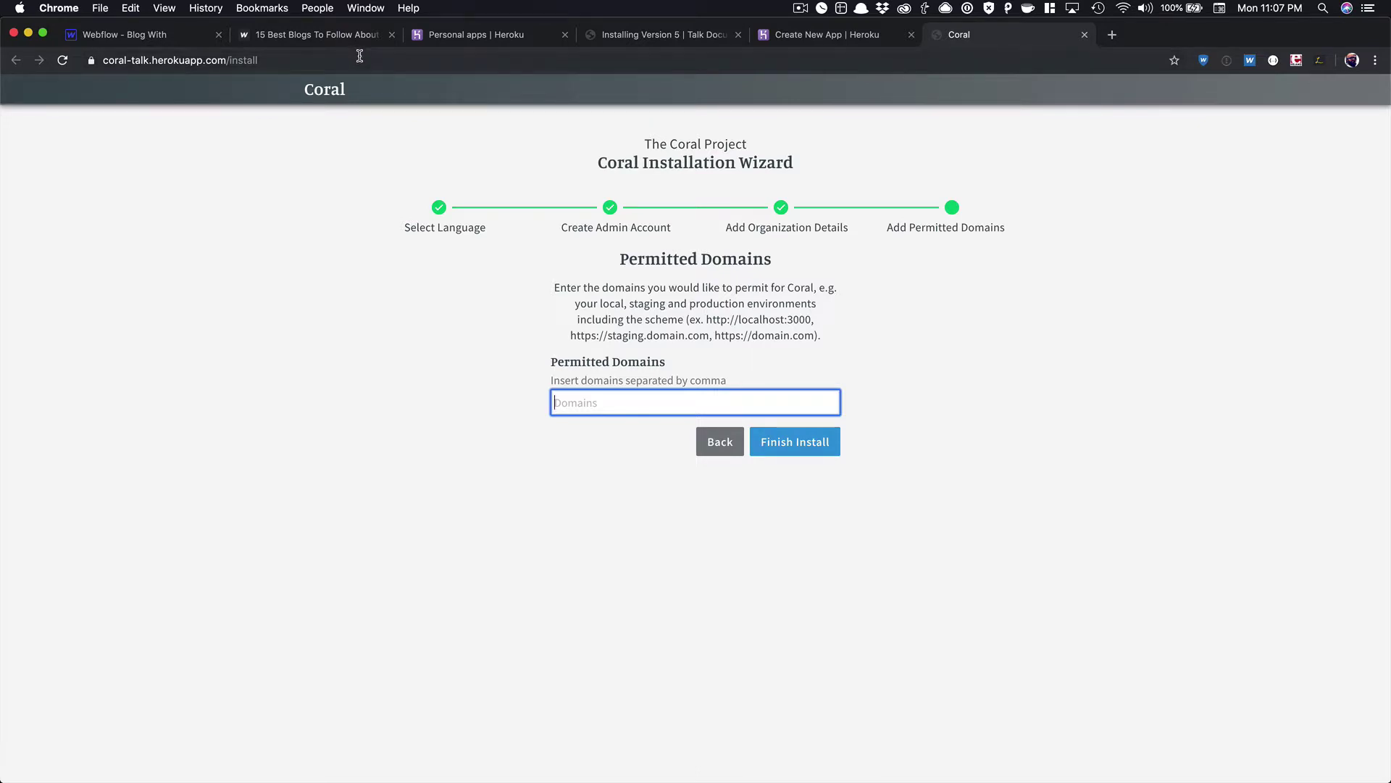
click(329, 37)
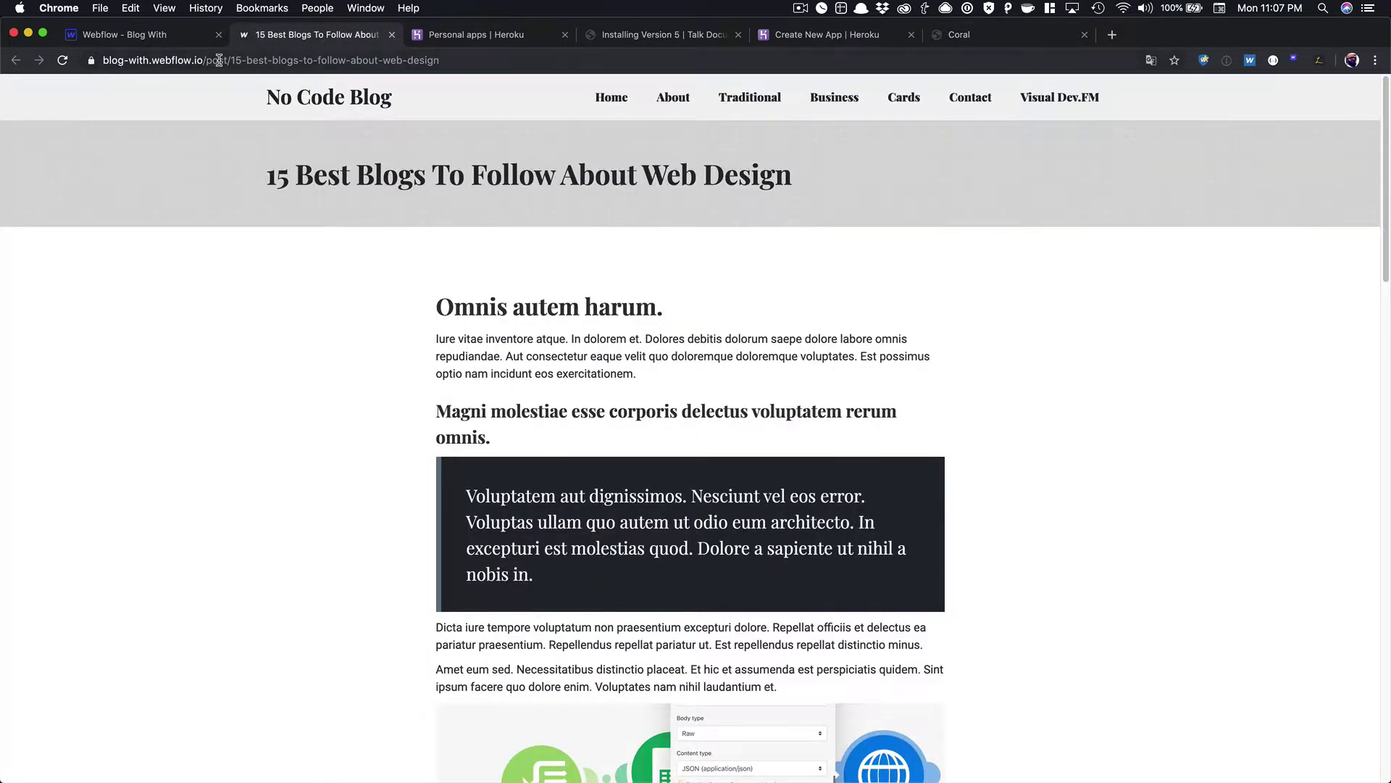
drag(204, 59, 92, 63)
key(super+c)
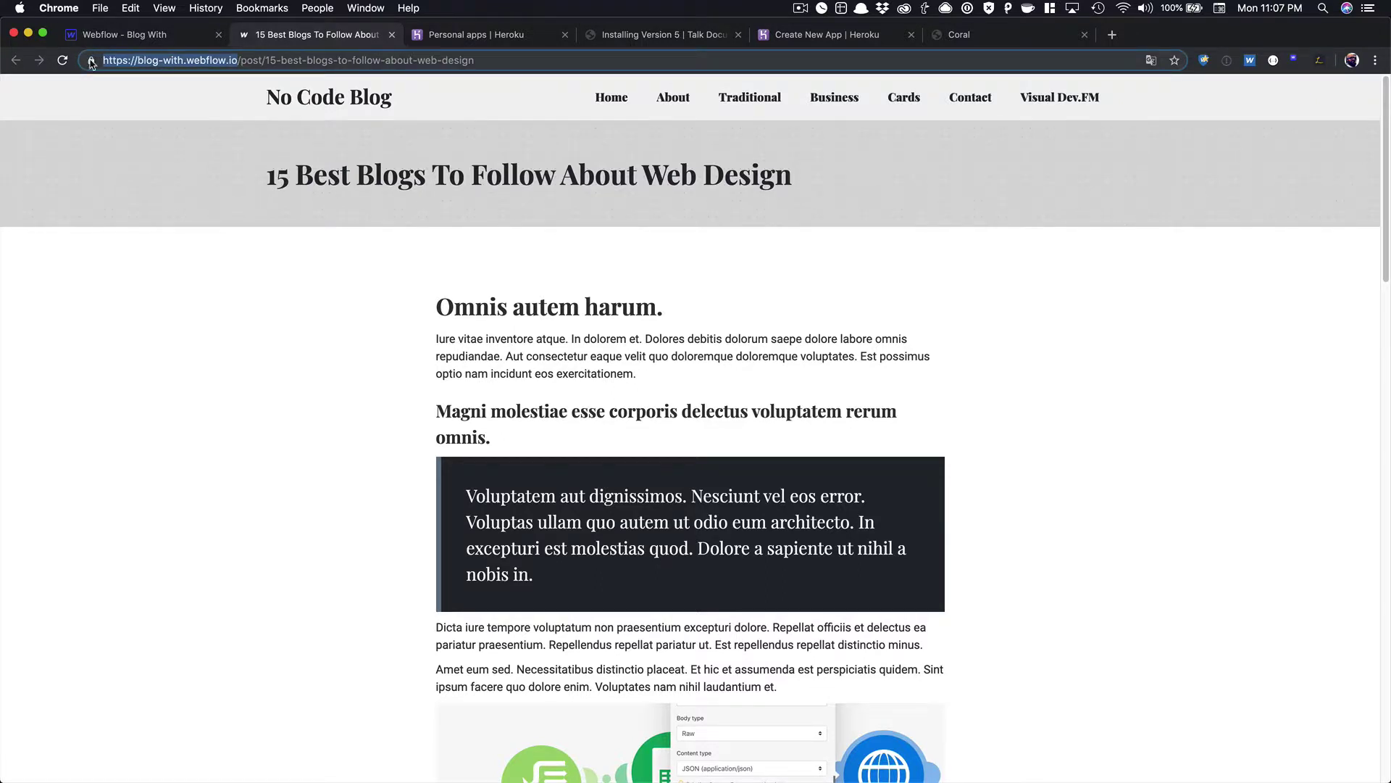
click(971, 35)
key(super+v)
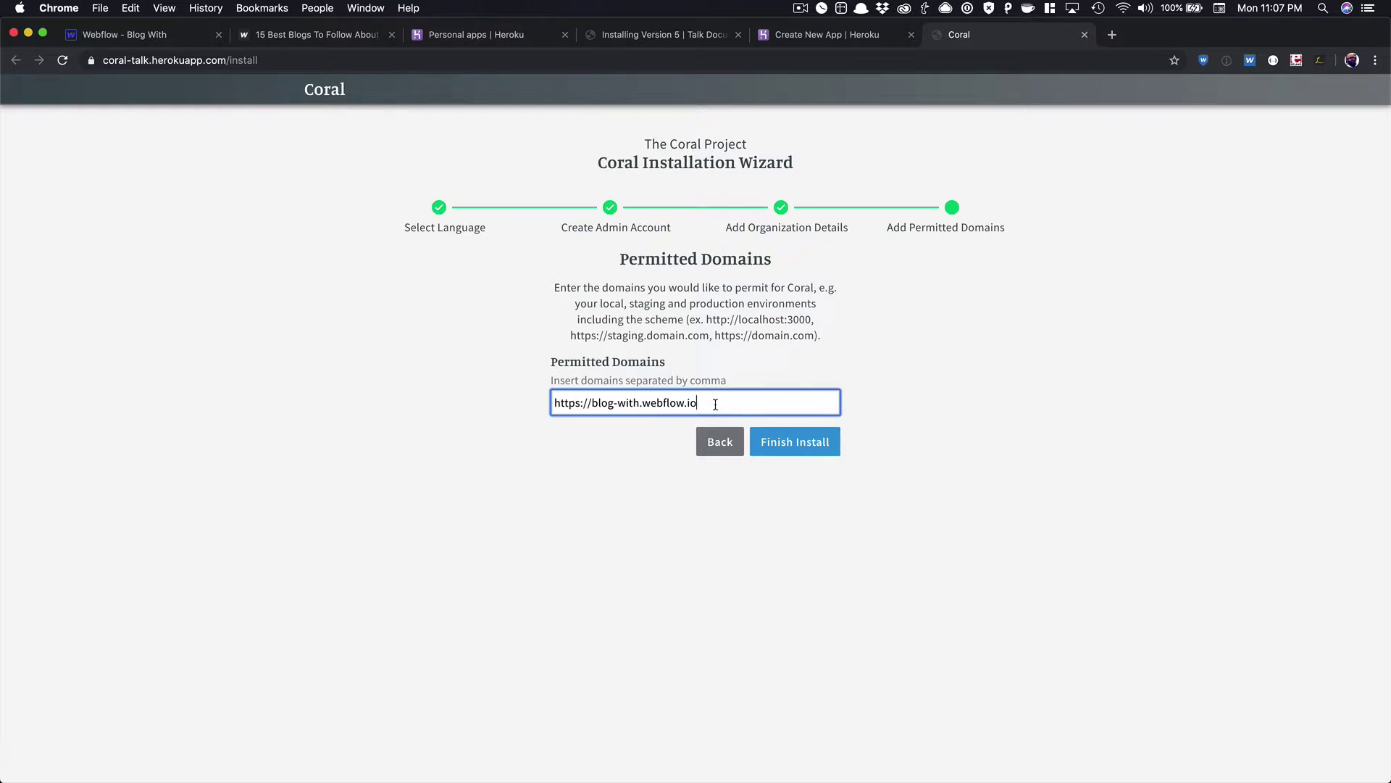
text(,)
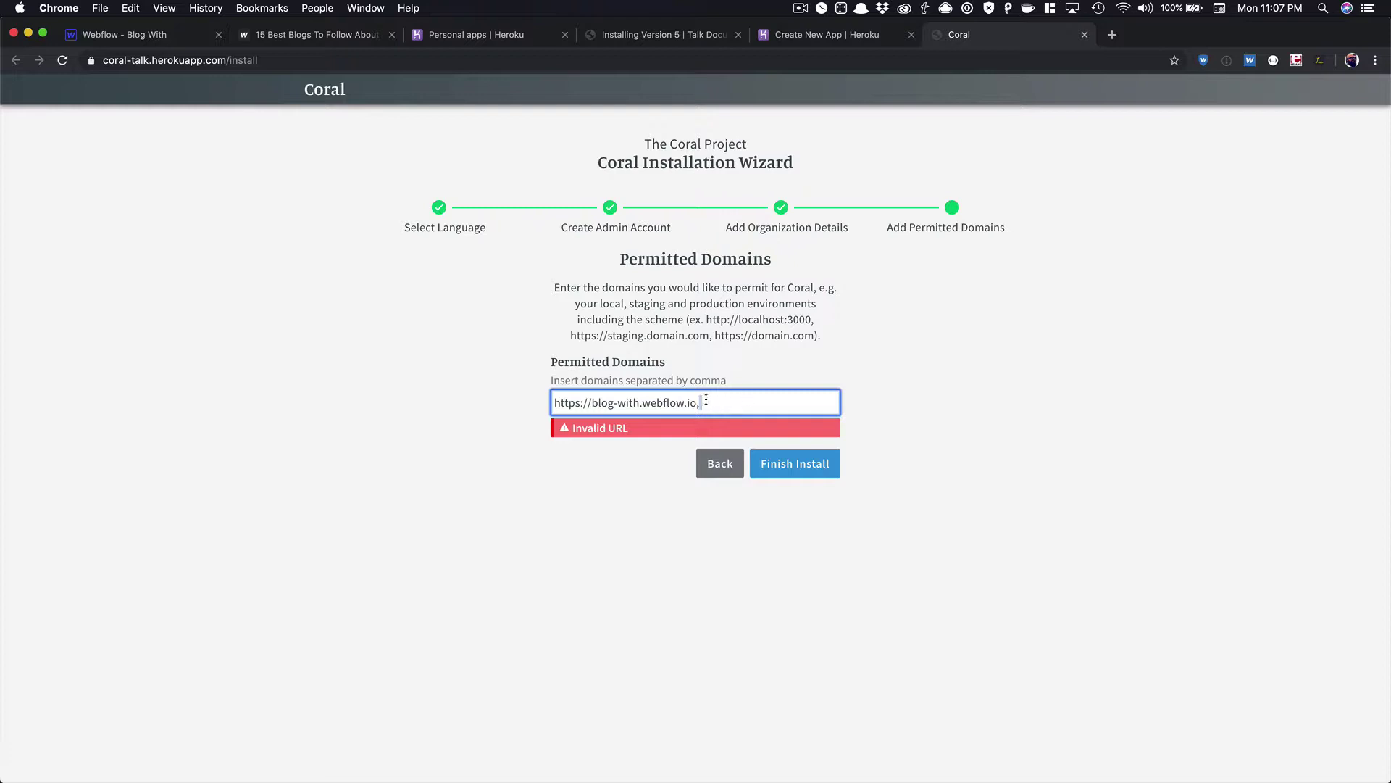
key(super+a)
key(BackSpace)
key(super+v)
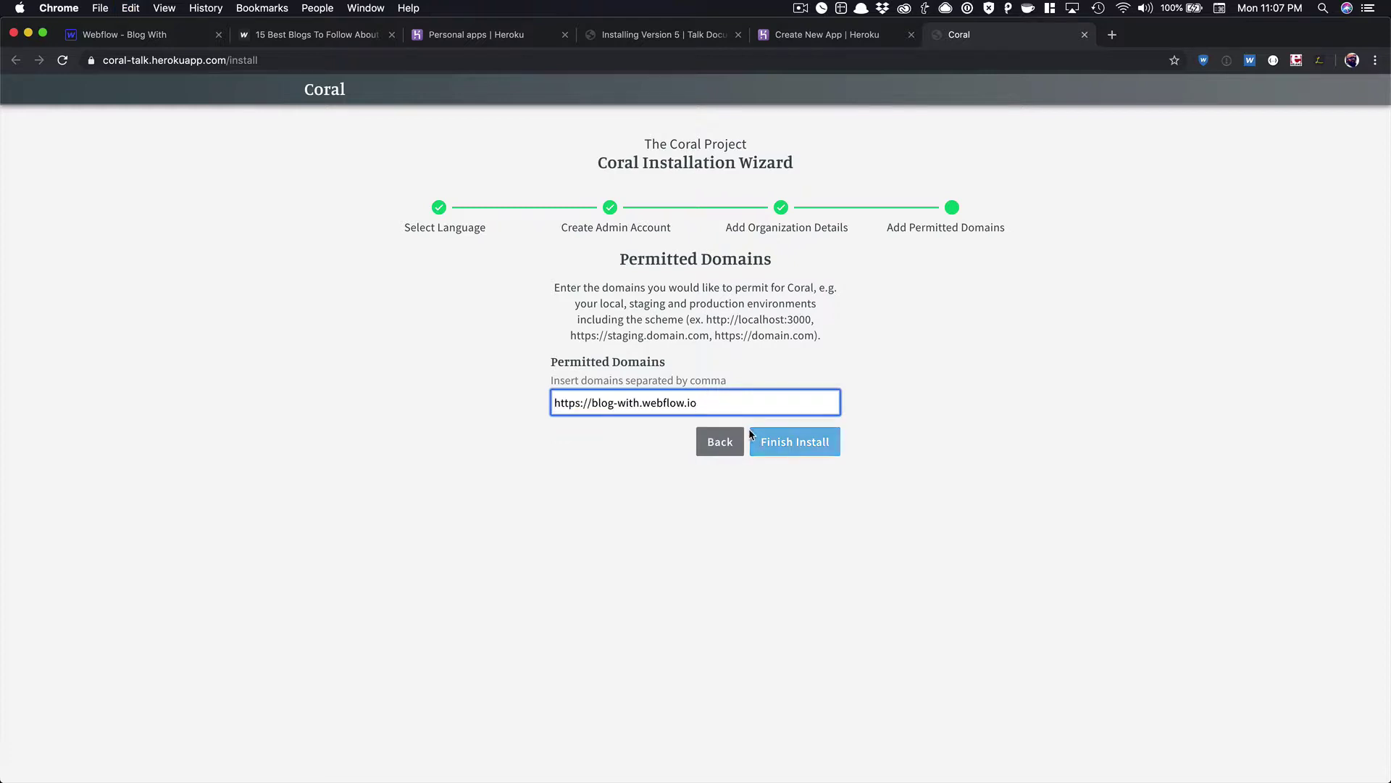
click(752, 435)
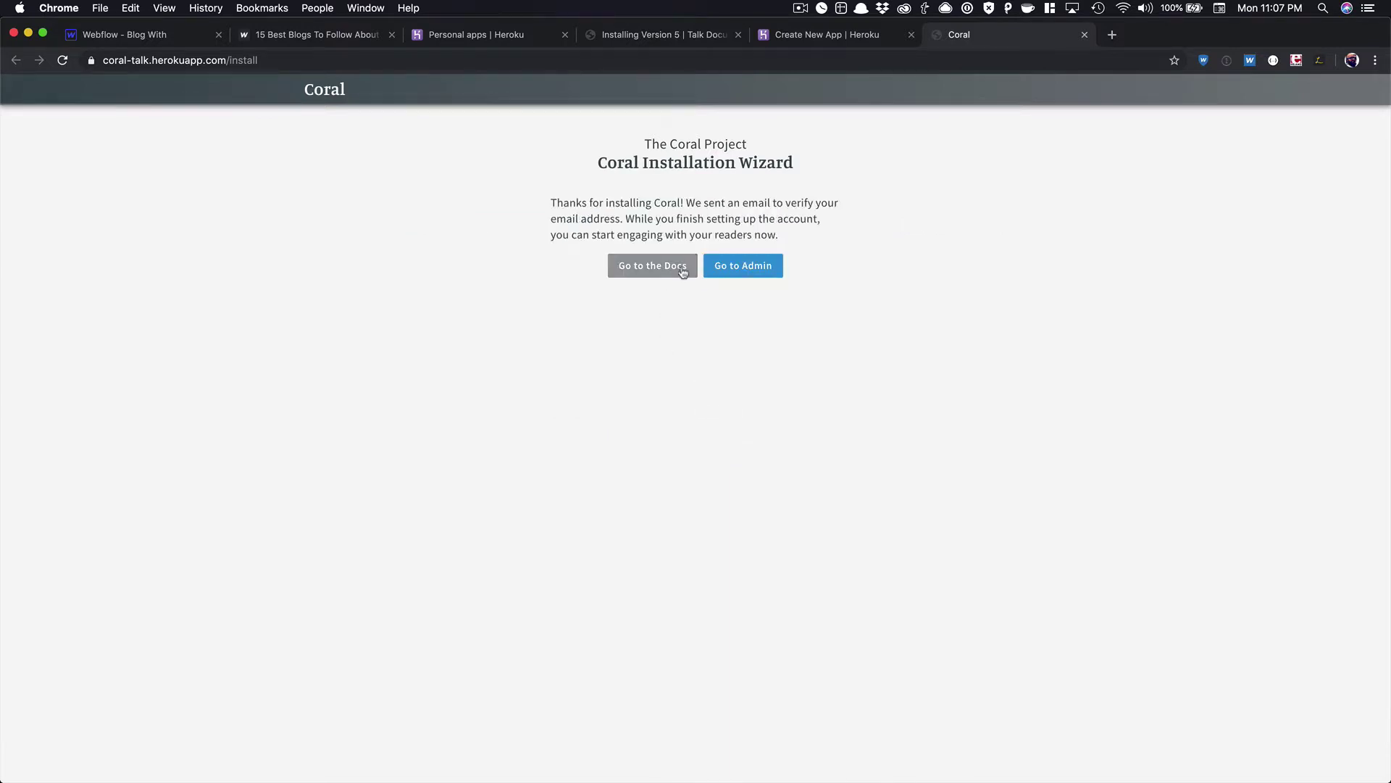
Sign in to the Coral admin with the administrator's email and password.
click(757, 275)
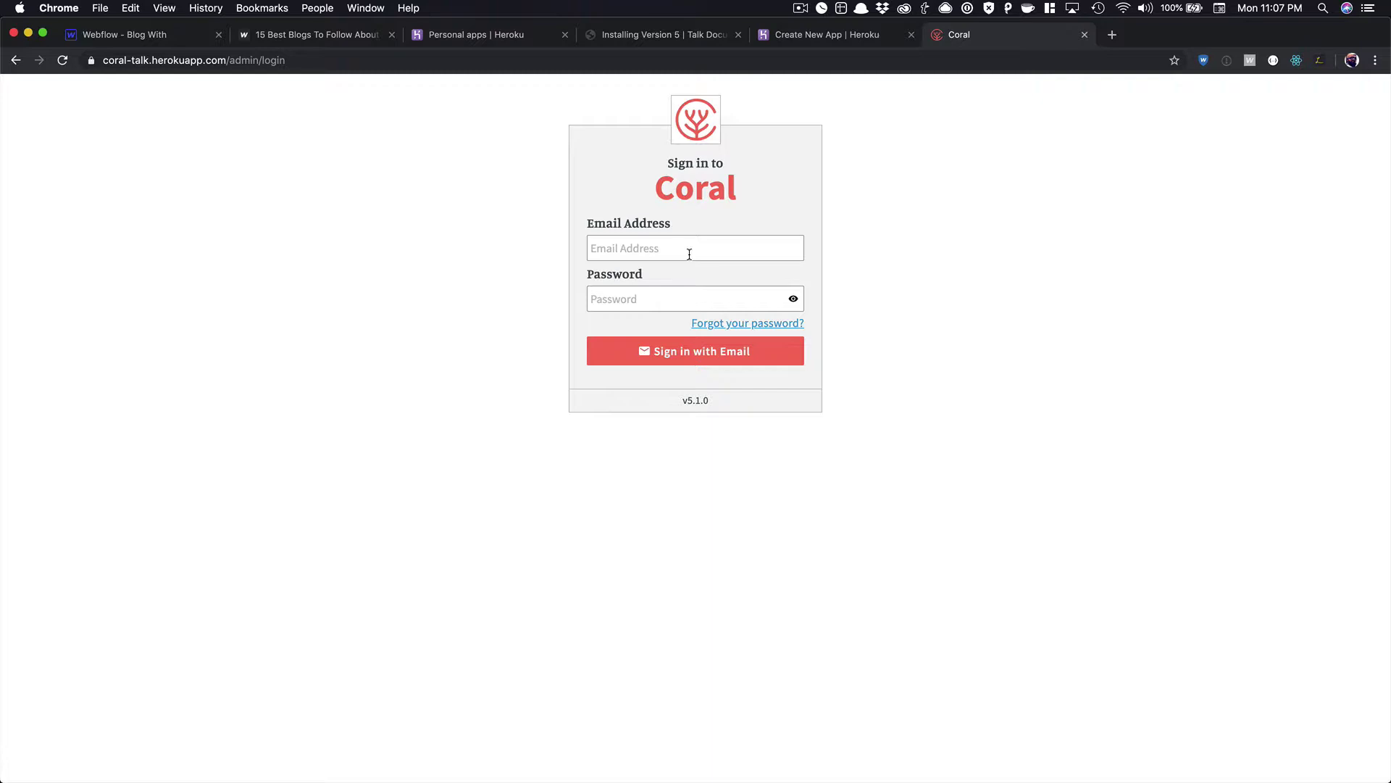
click(689, 253)
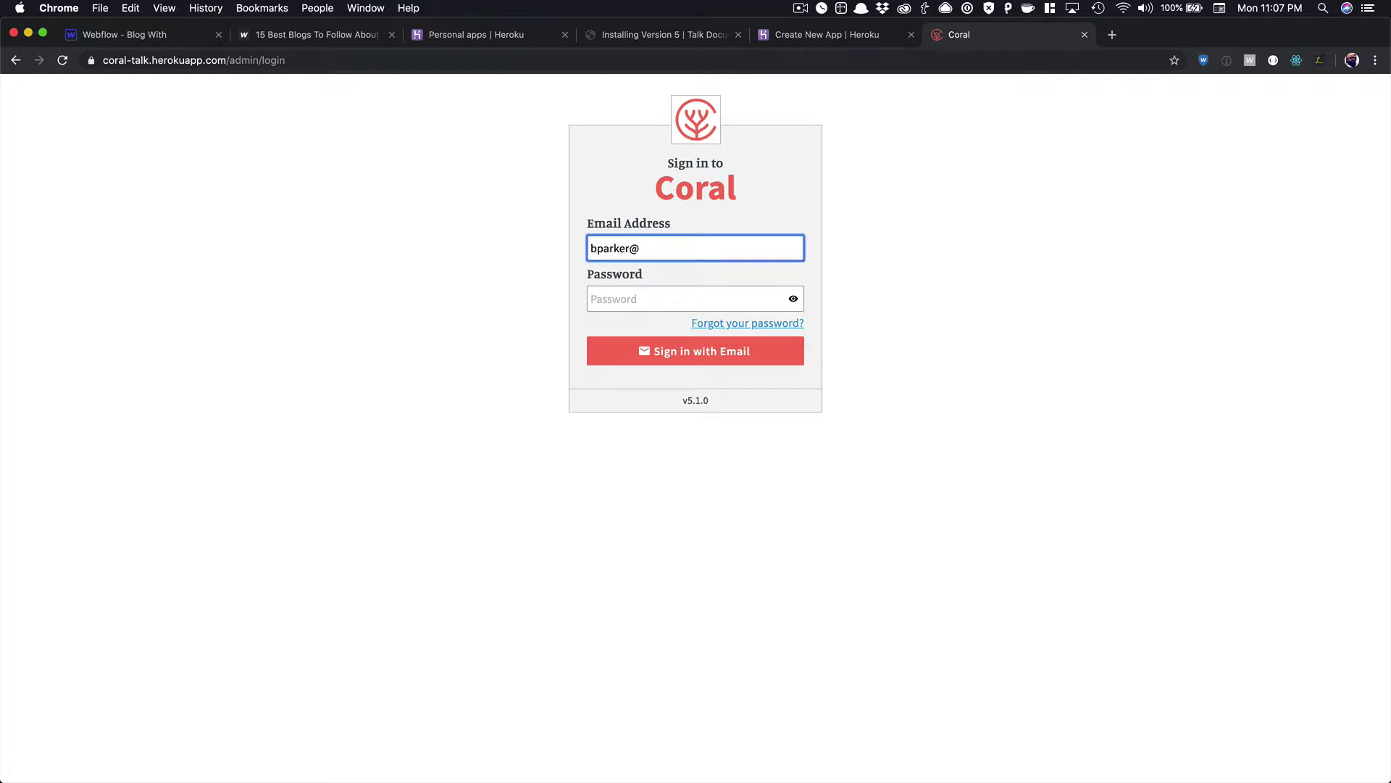
key(Tab)
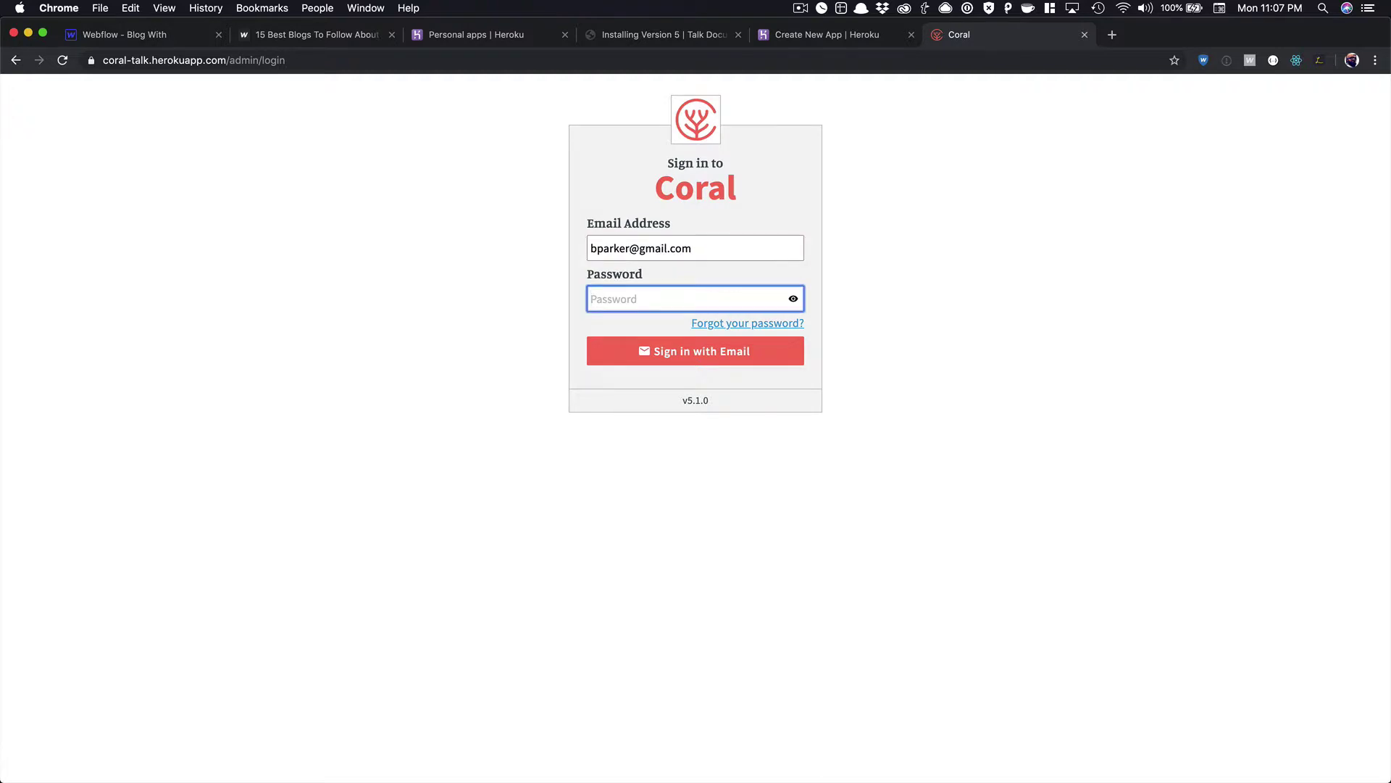
text(••)
key(Return)
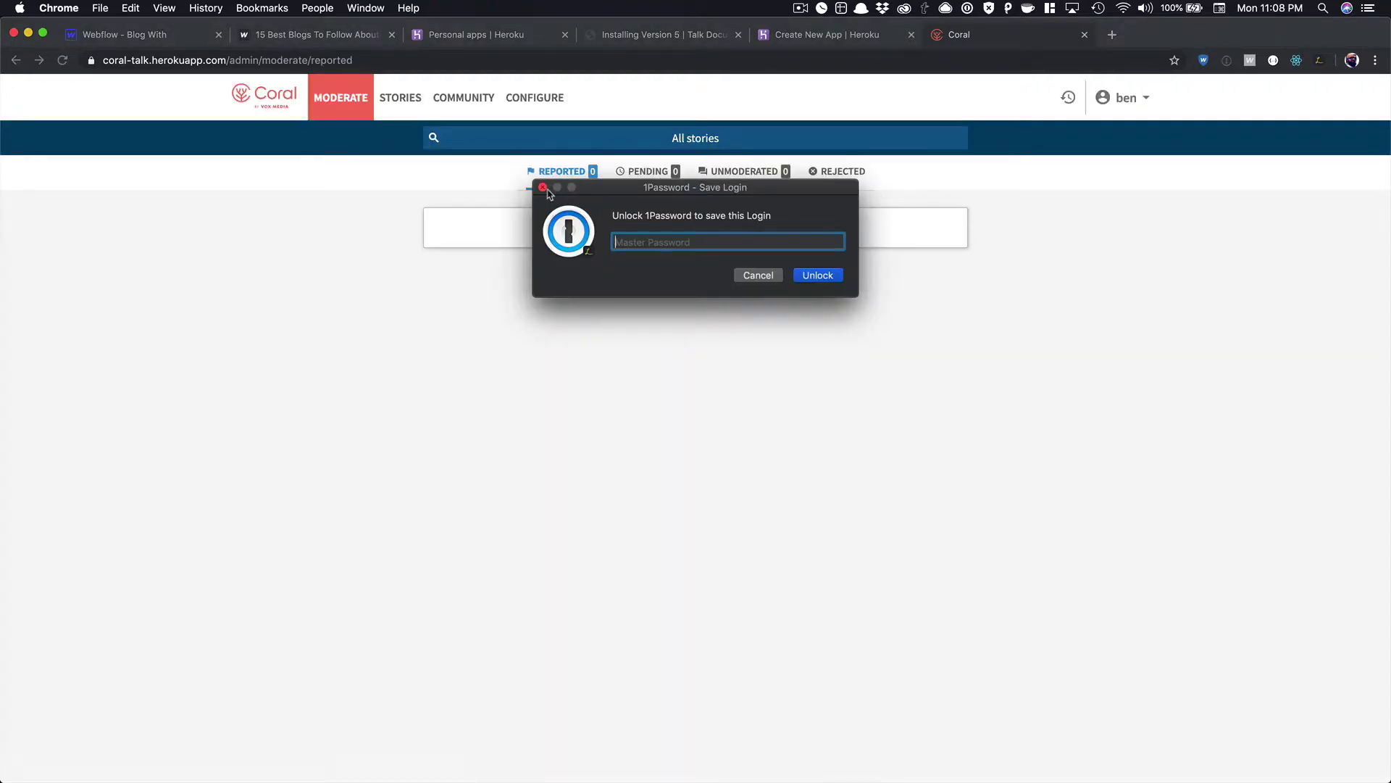
click(542, 188)
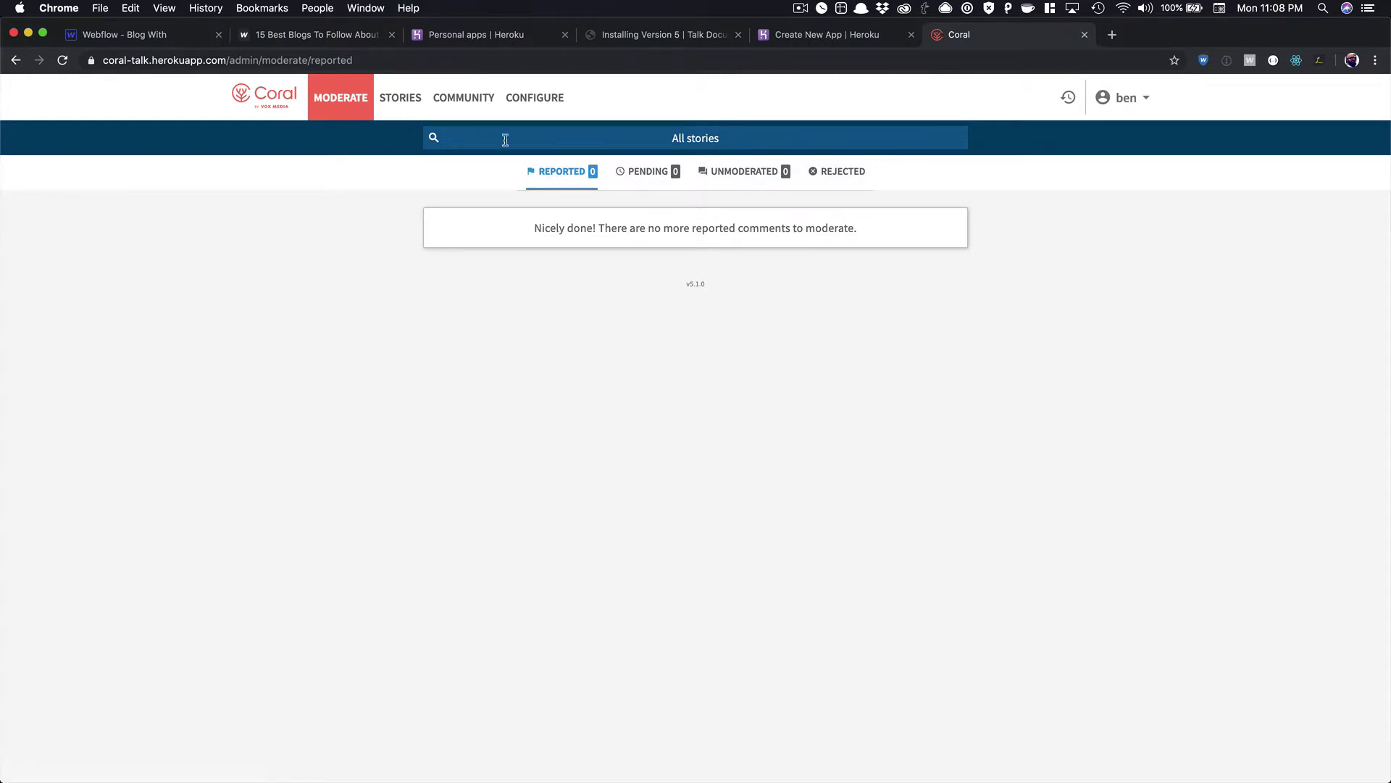
click(1146, 99)
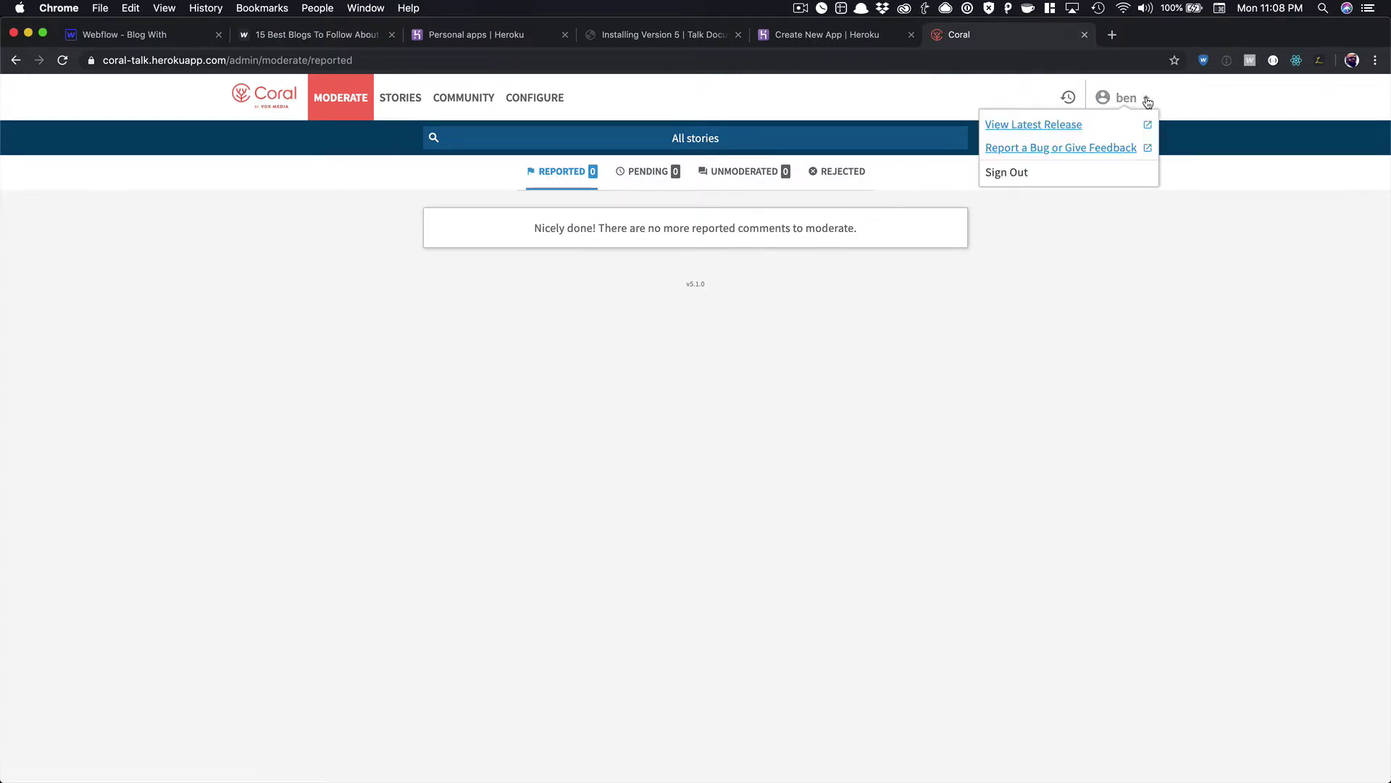
Look through the Stories, Community and Moderate admin tabs.
click(400, 100)
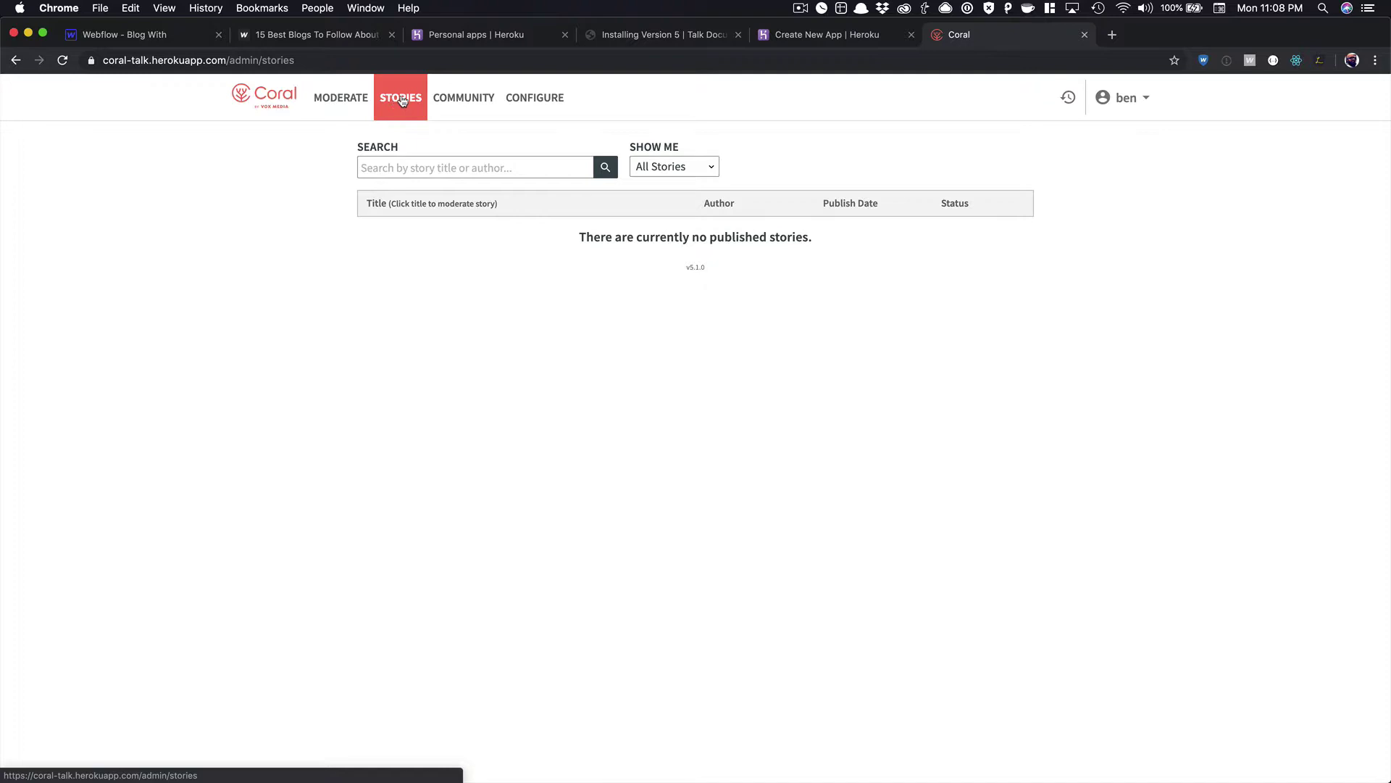
click(444, 100)
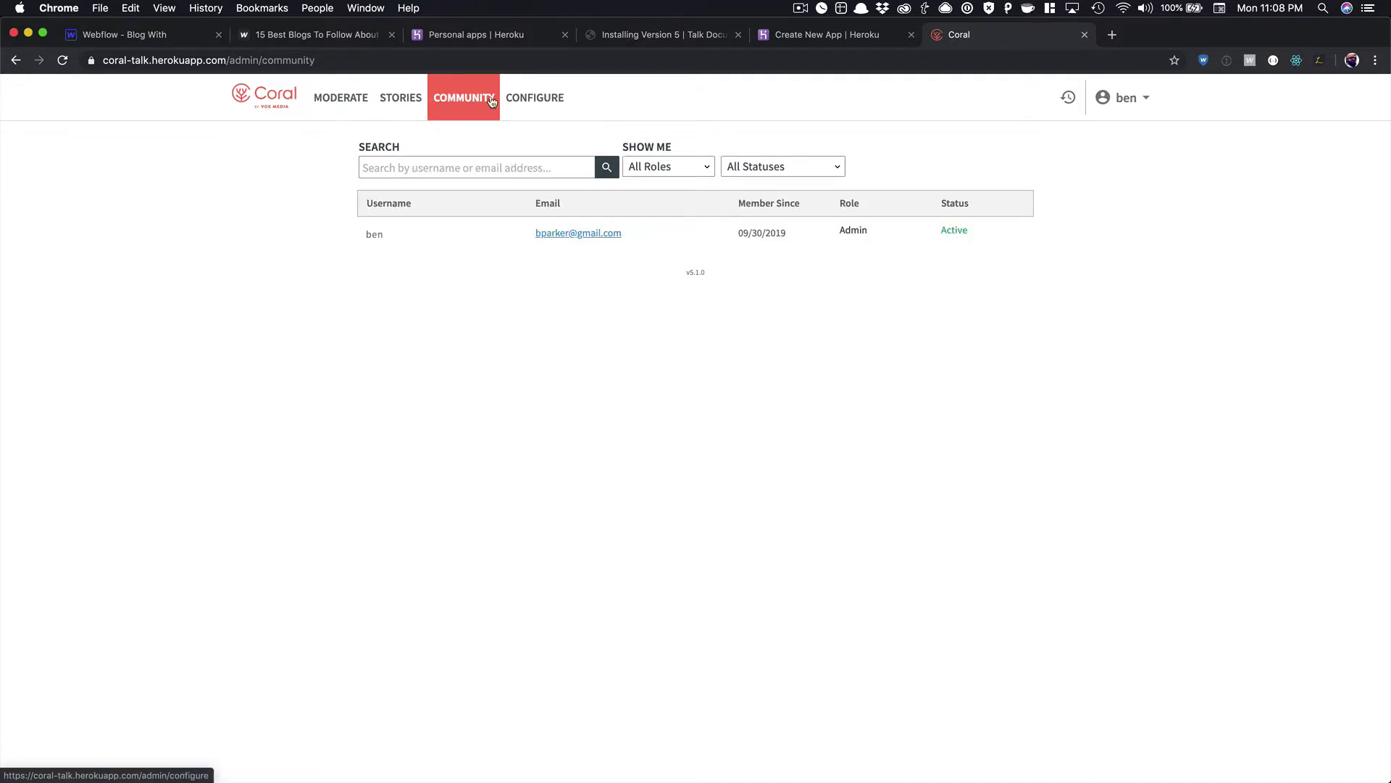
click(337, 100)
click(404, 101)
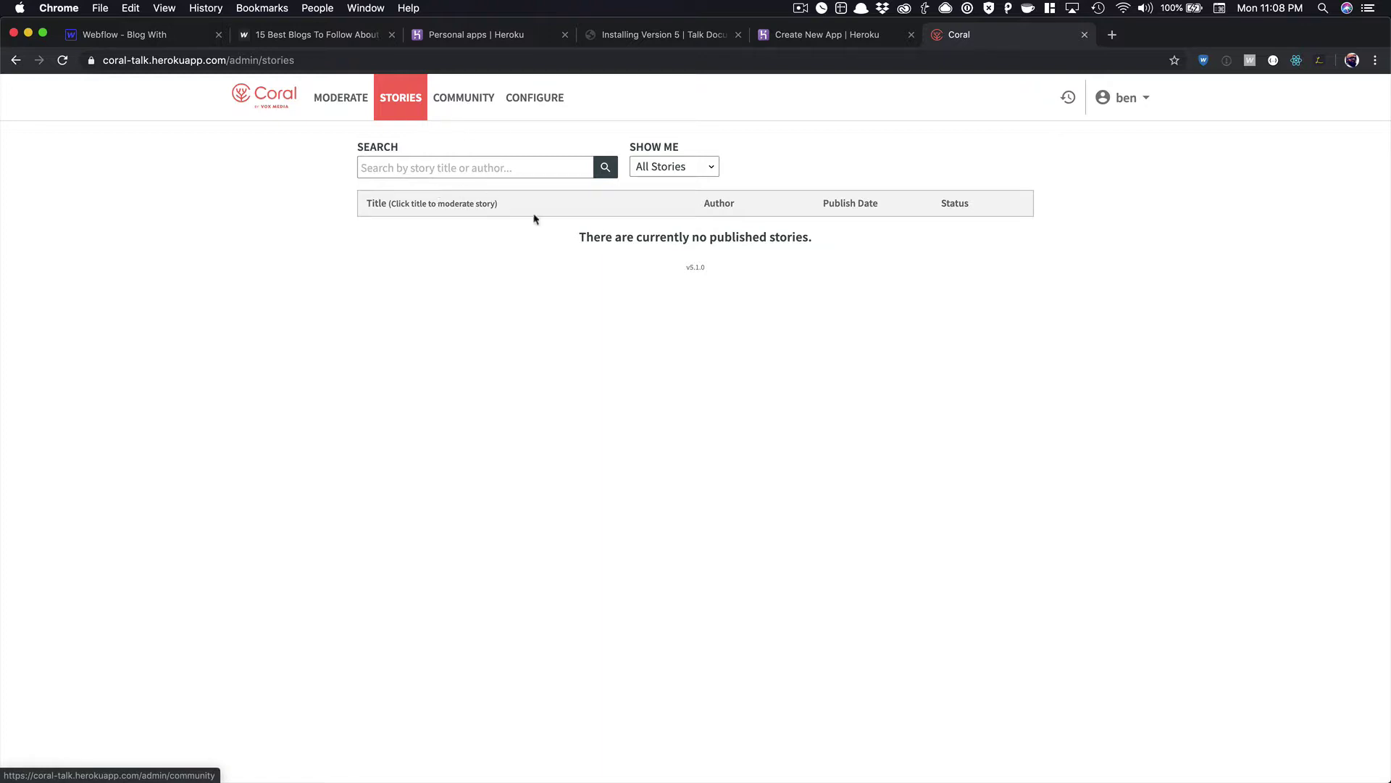
click(468, 109)
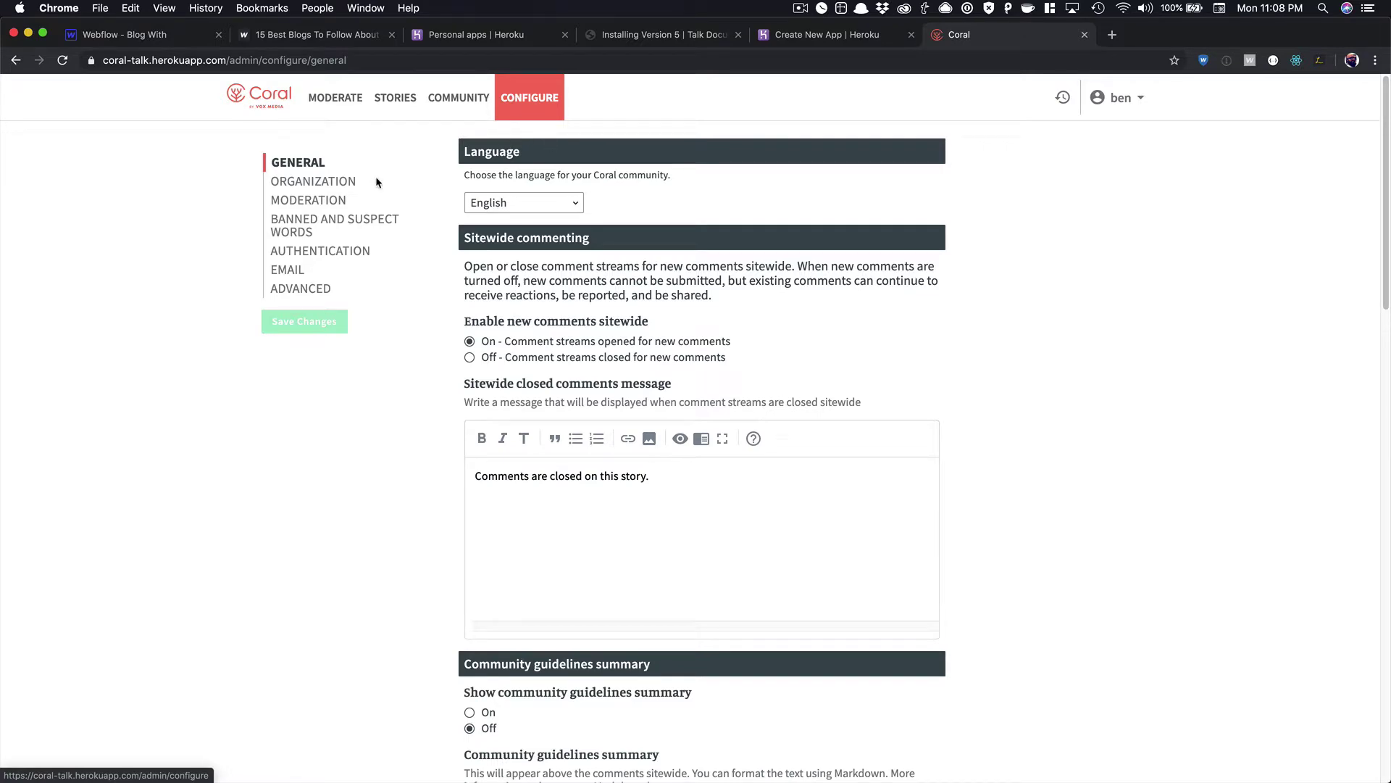
Review the General configuration settings down to the Respect reaction label and back up.
scroll(504, 299, down, 1)
scroll(503, 298, down, 10)
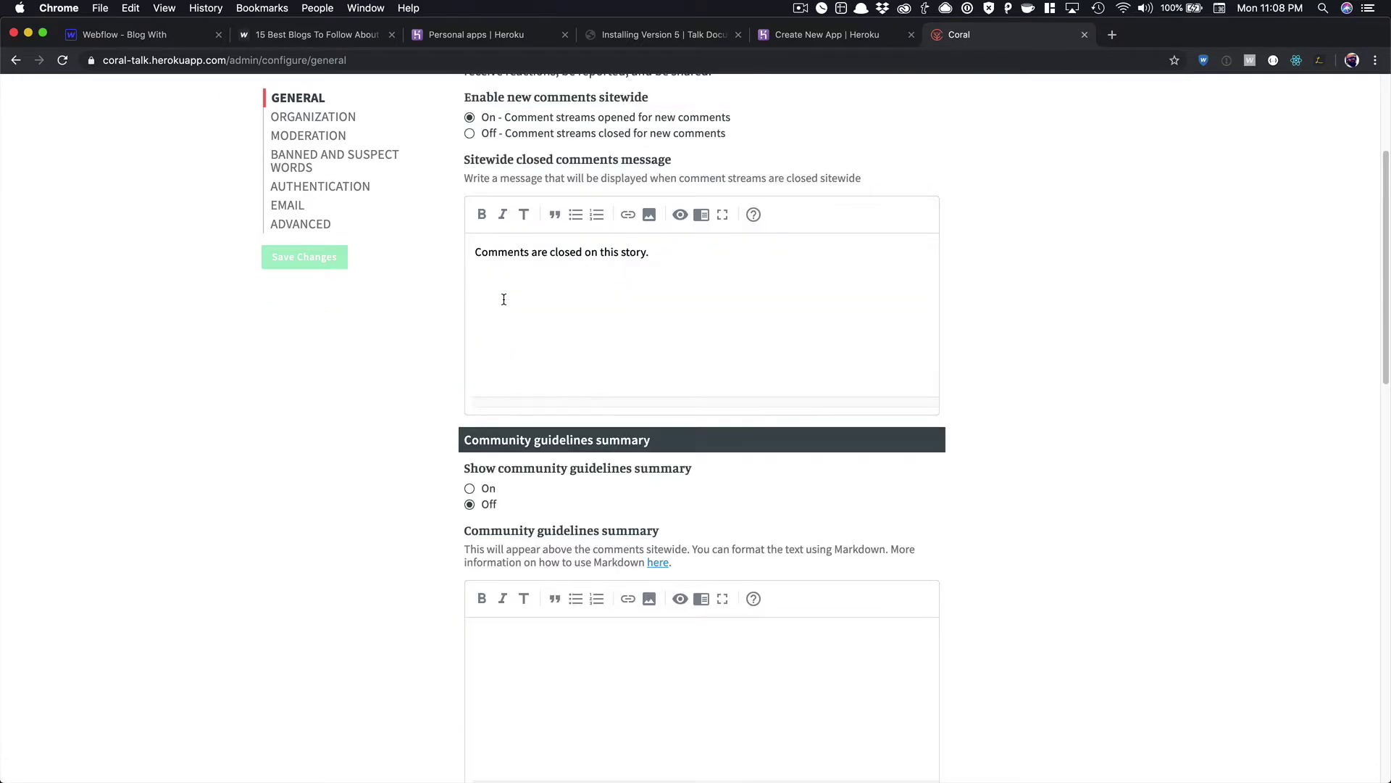
scroll(503, 298, down, 8)
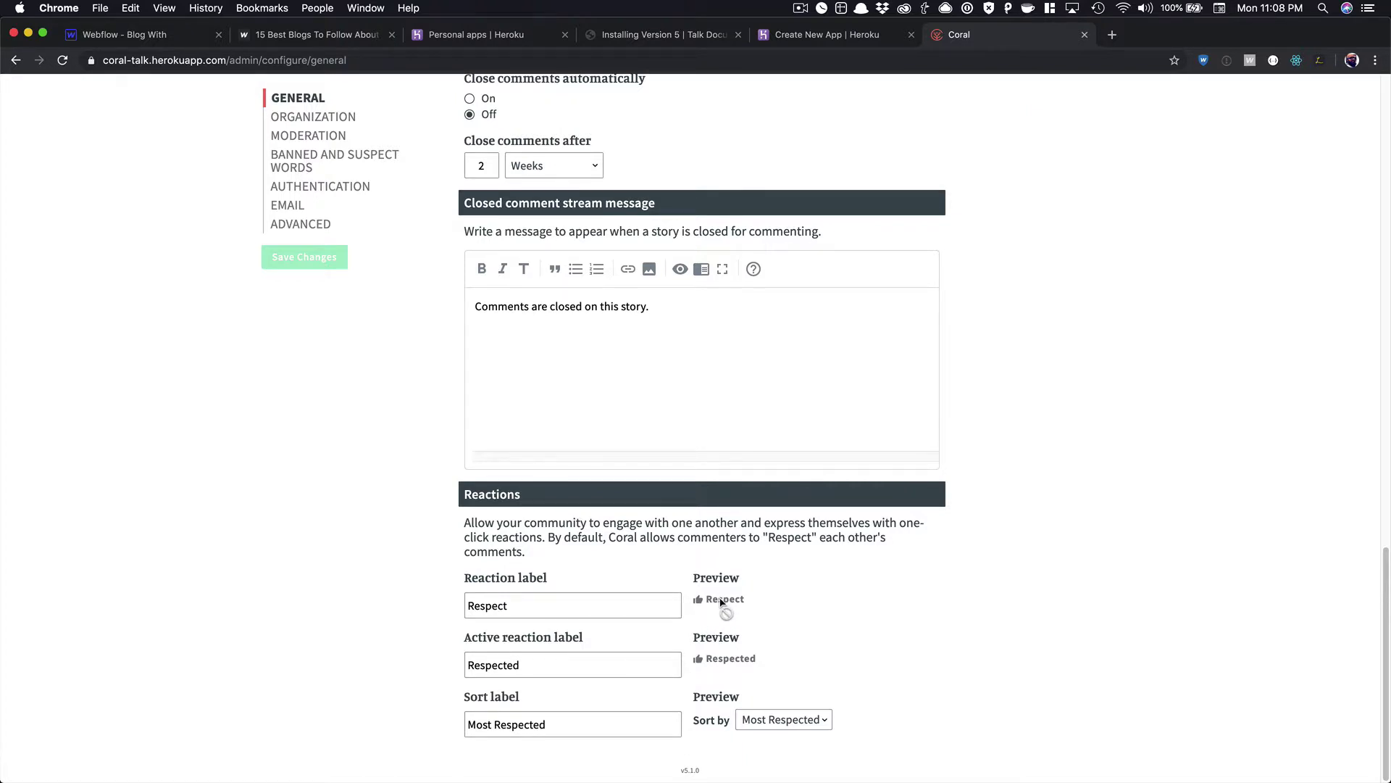
double_click(510, 598)
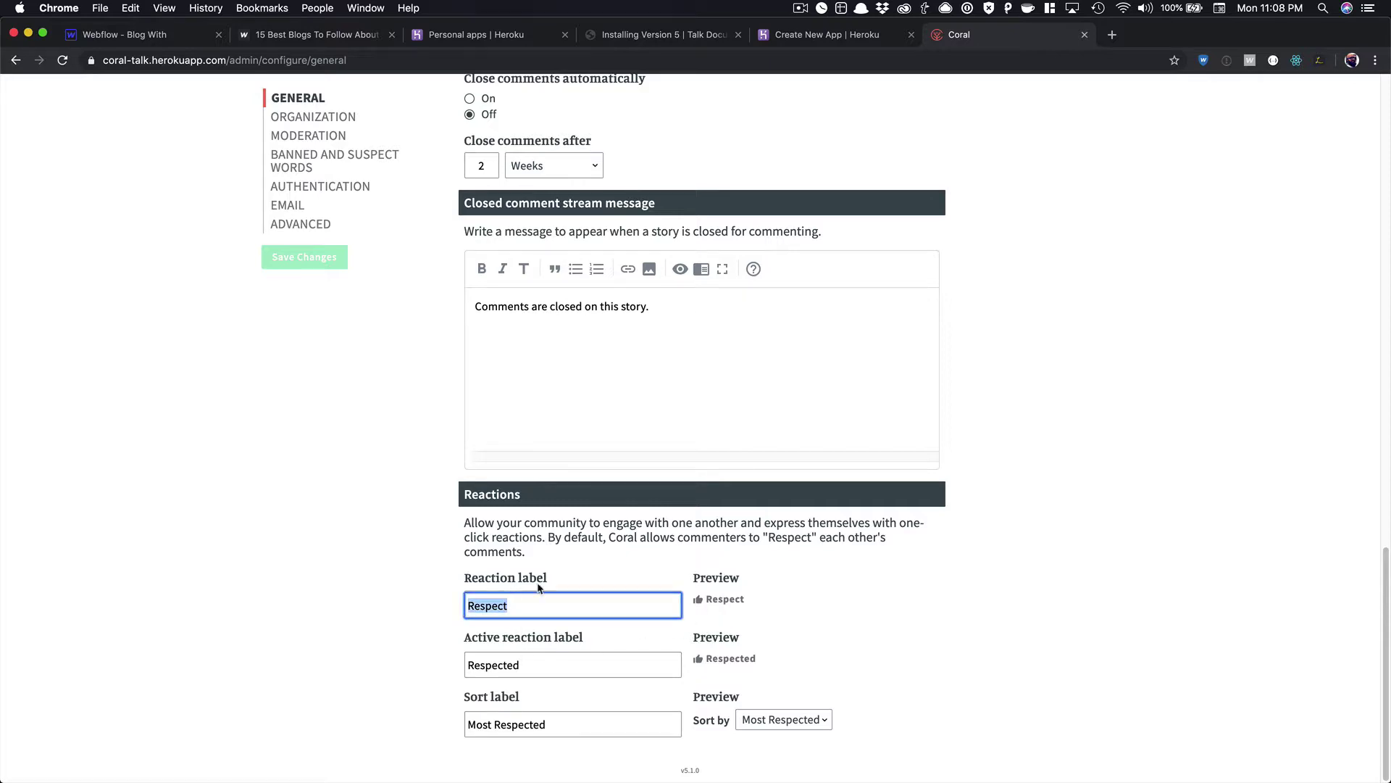
scroll(539, 587, up, 5)
scroll(606, 451, up, 2)
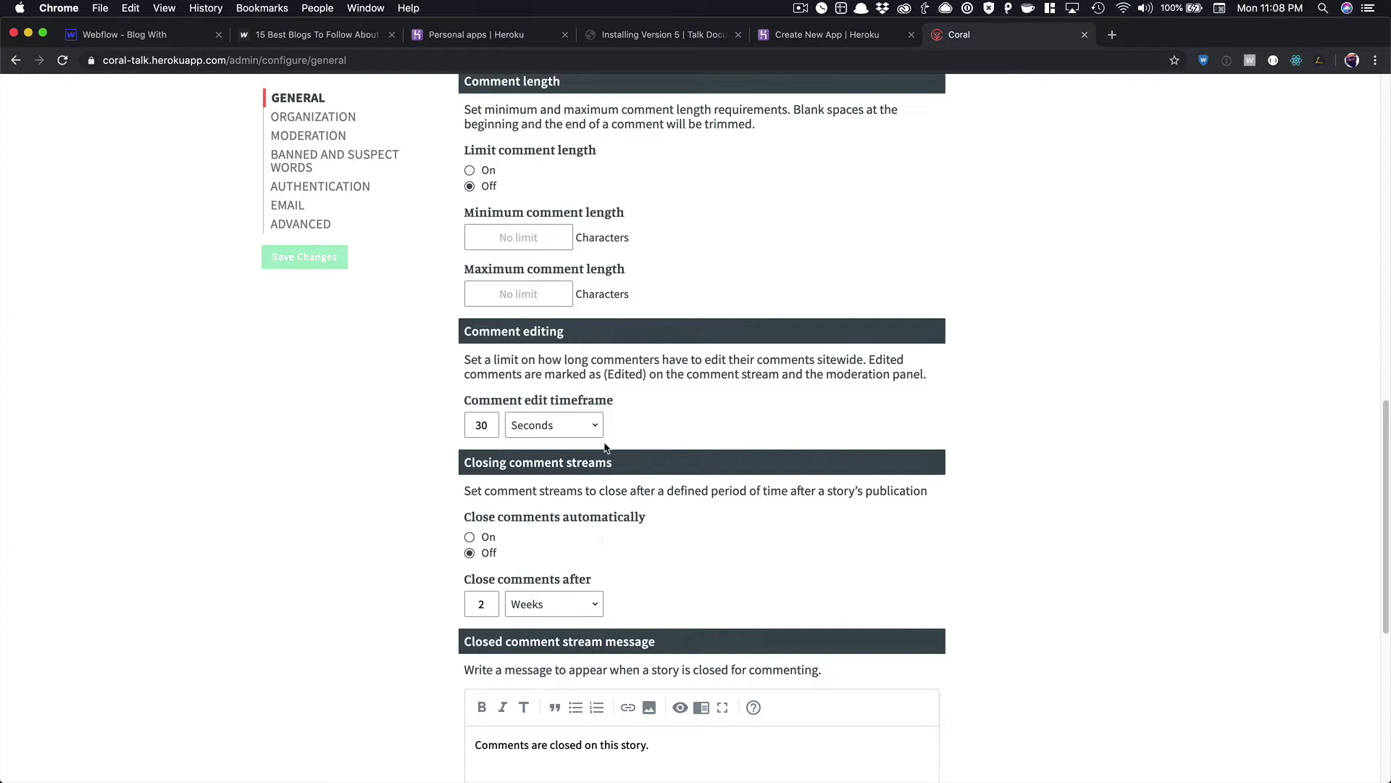
scroll(606, 447, up, 10)
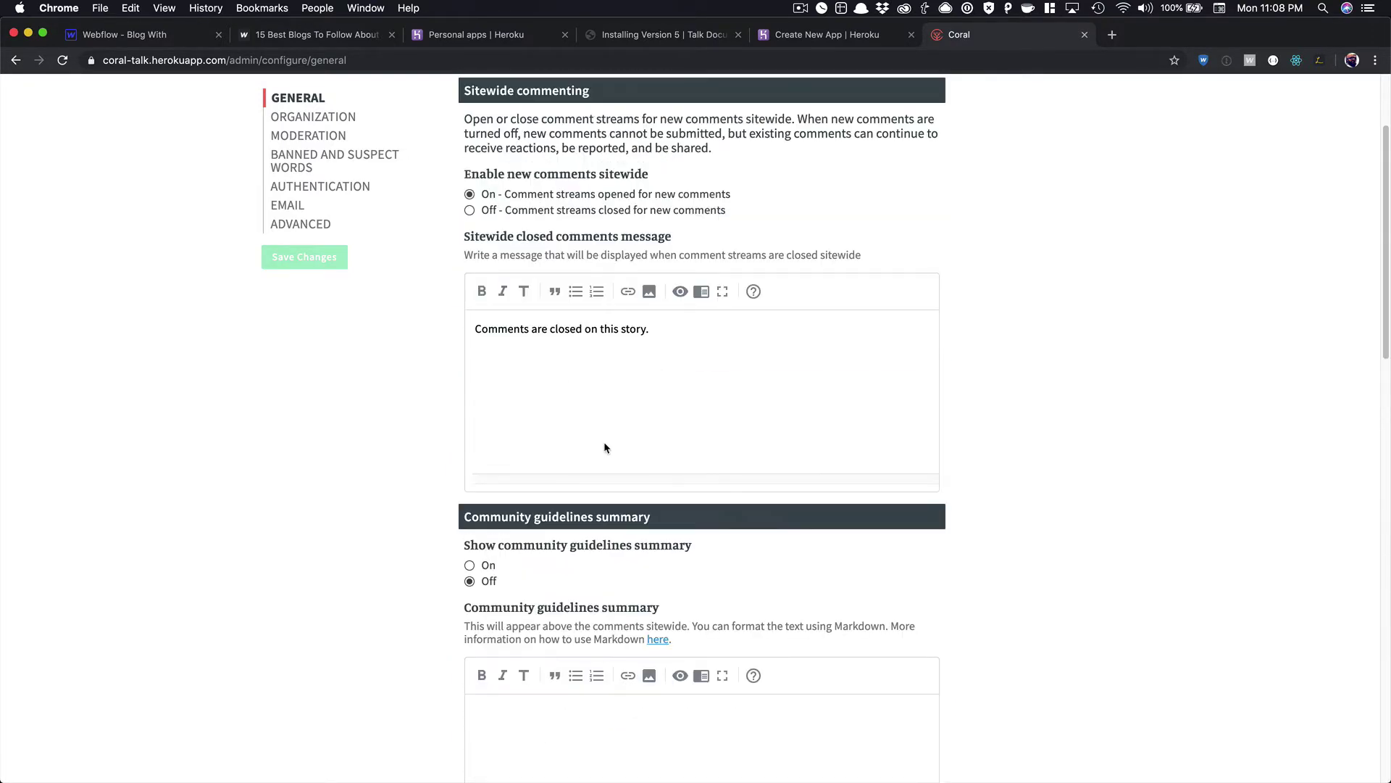
scroll(605, 447, up, 3)
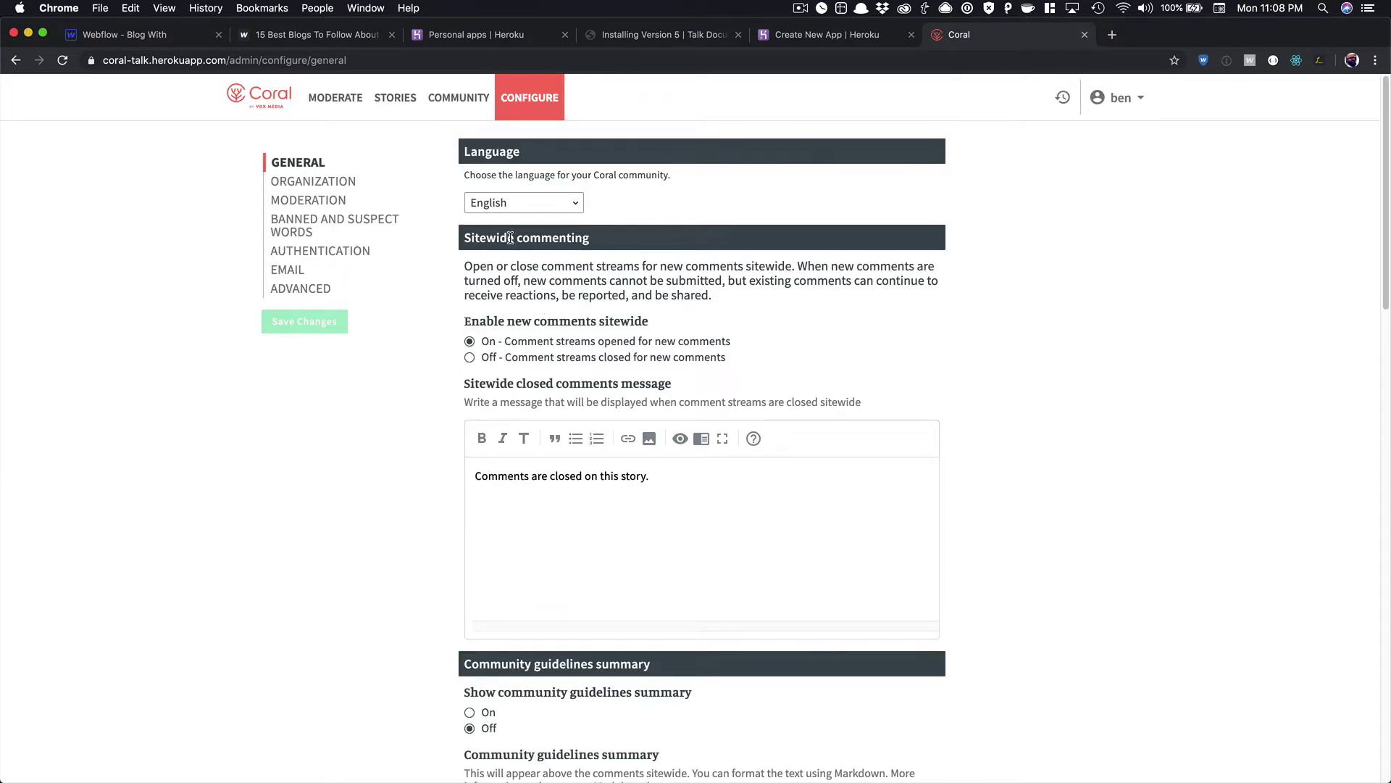
Look over the Organization, Moderation and Banned and Suspect Words settings pages.
click(340, 182)
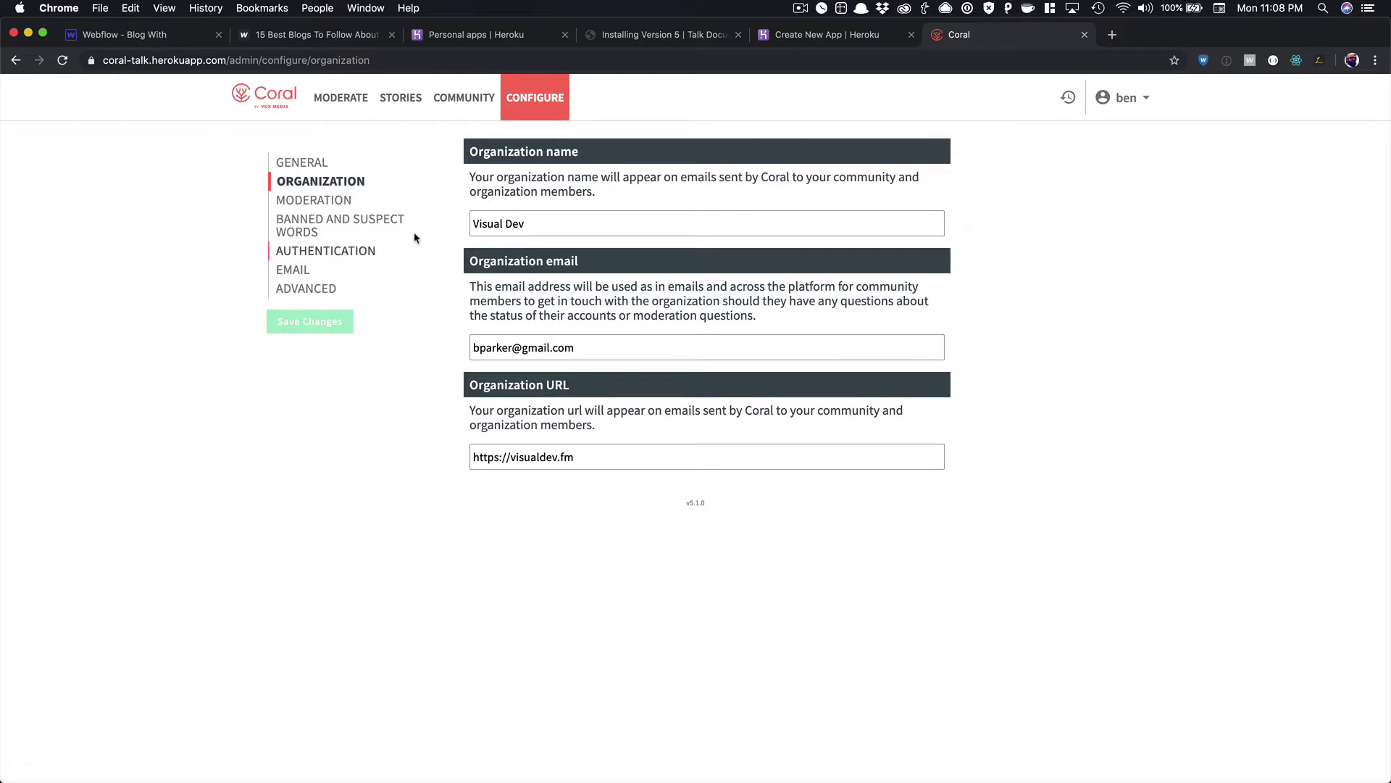
click(333, 207)
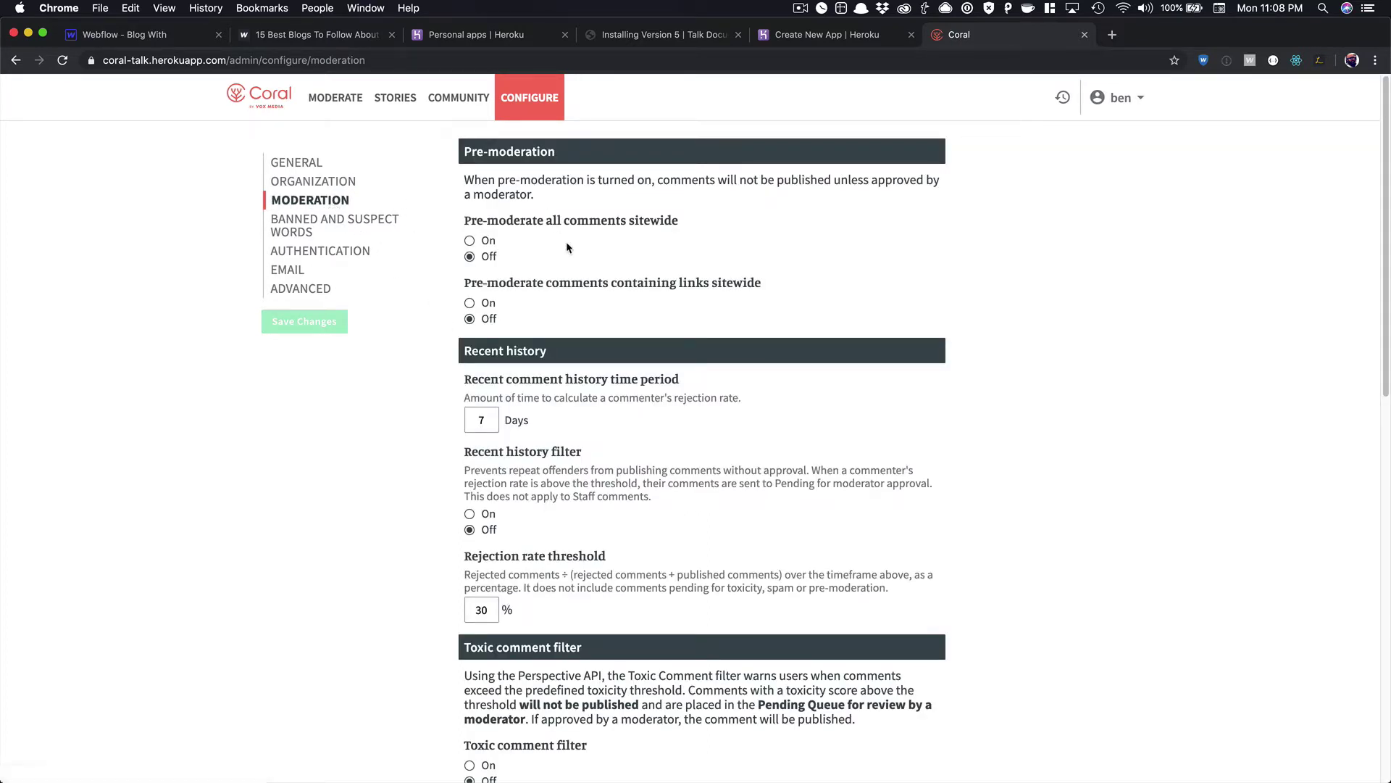
scroll(567, 246, down, 1)
scroll(566, 248, down, 8)
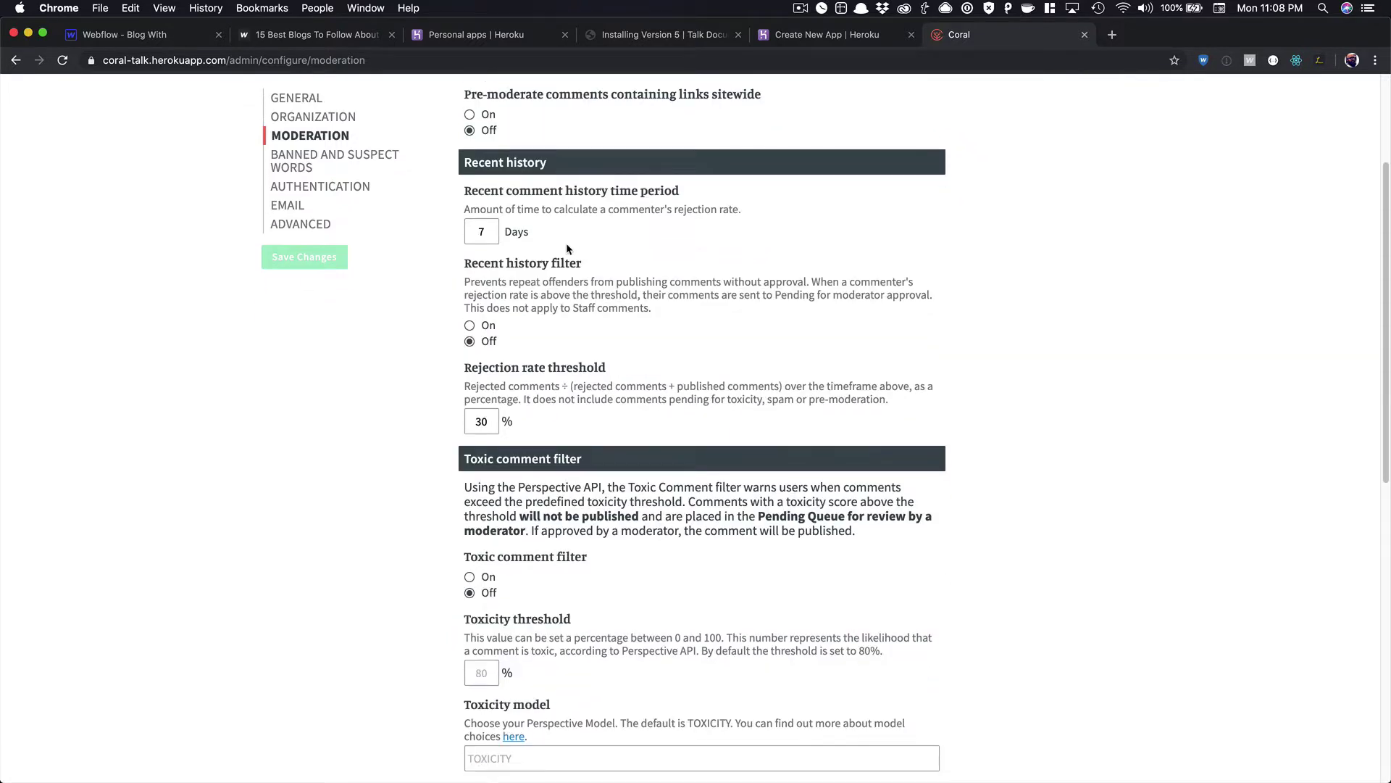
scroll(567, 248, down, 4)
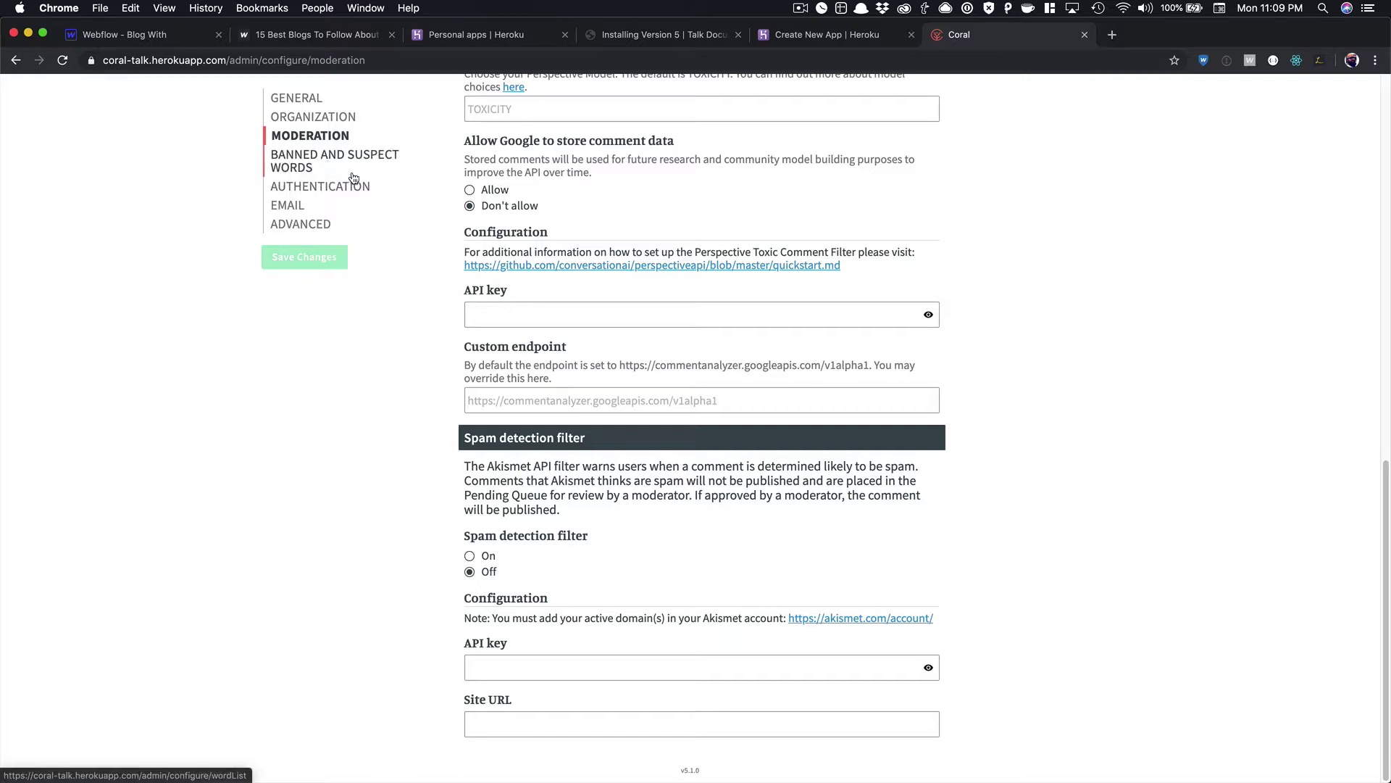
click(297, 160)
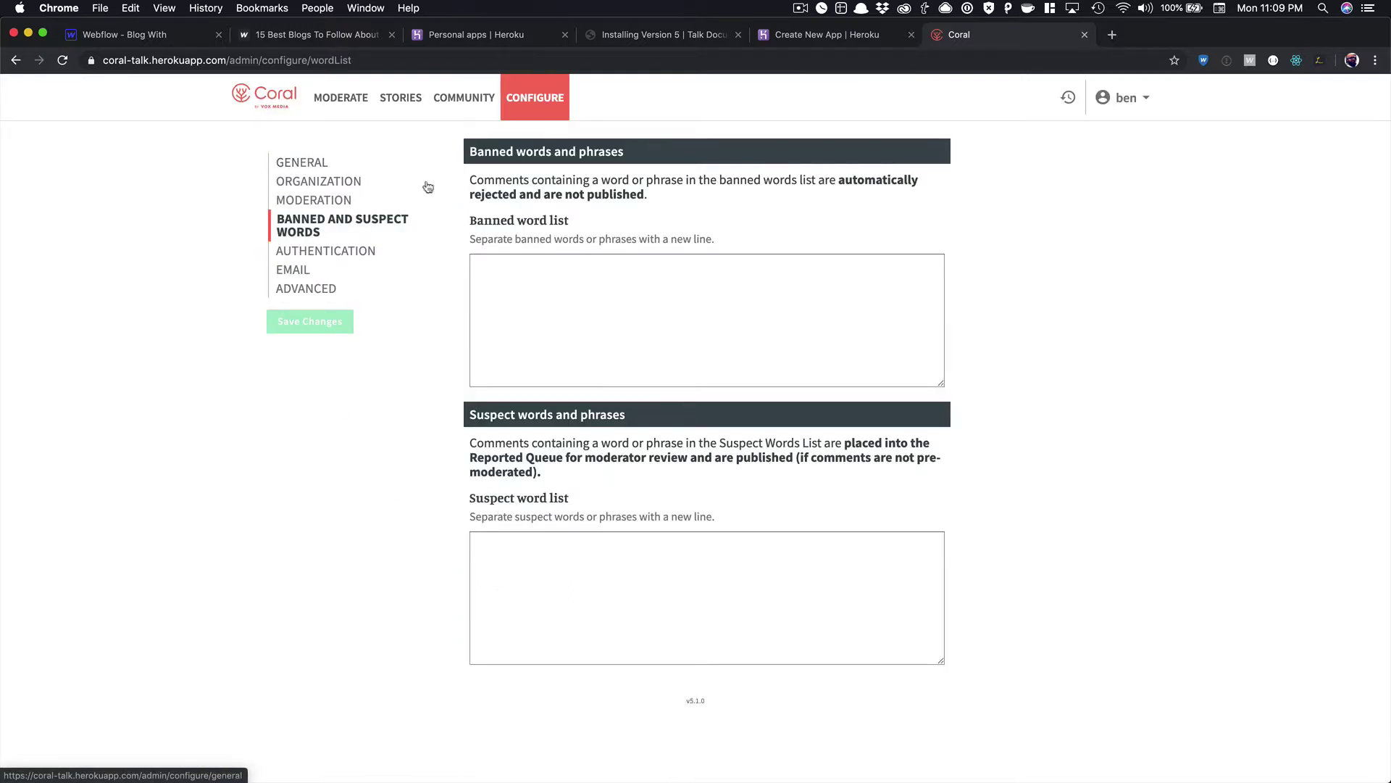
Review the Authentication settings and their login integrations, returning to the top.
click(326, 251)
scroll(571, 429, down, 10)
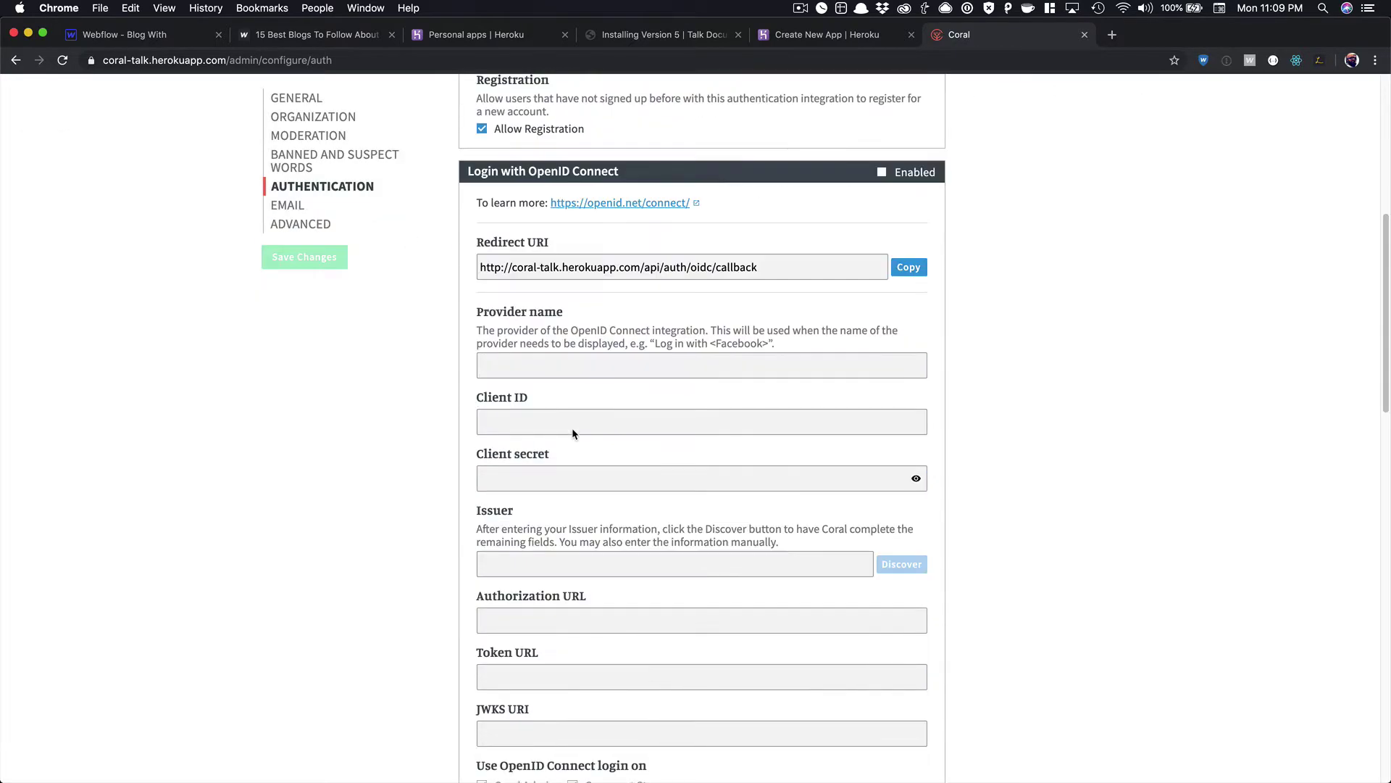
scroll(572, 433, down, 10)
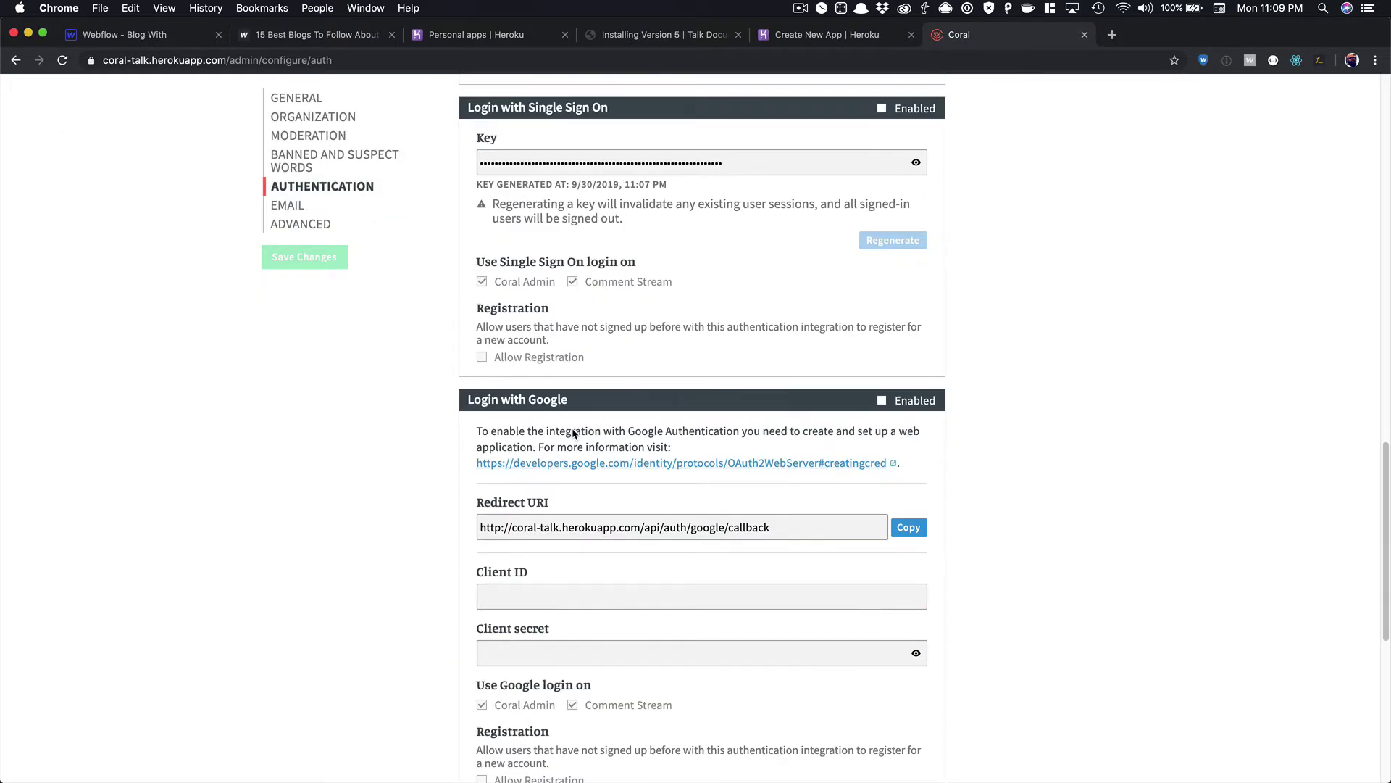
scroll(573, 429, down, 3)
scroll(572, 433, down, 4)
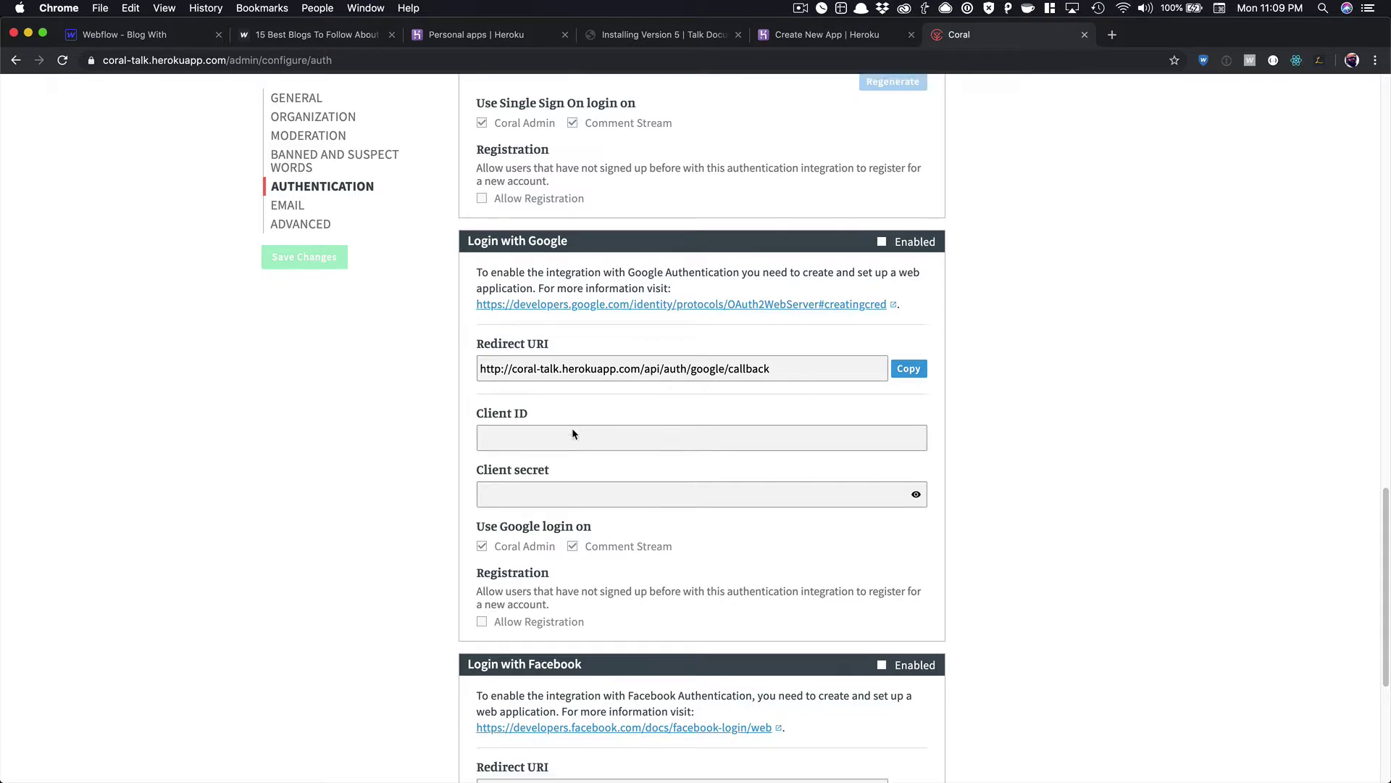
scroll(573, 433, down, 3)
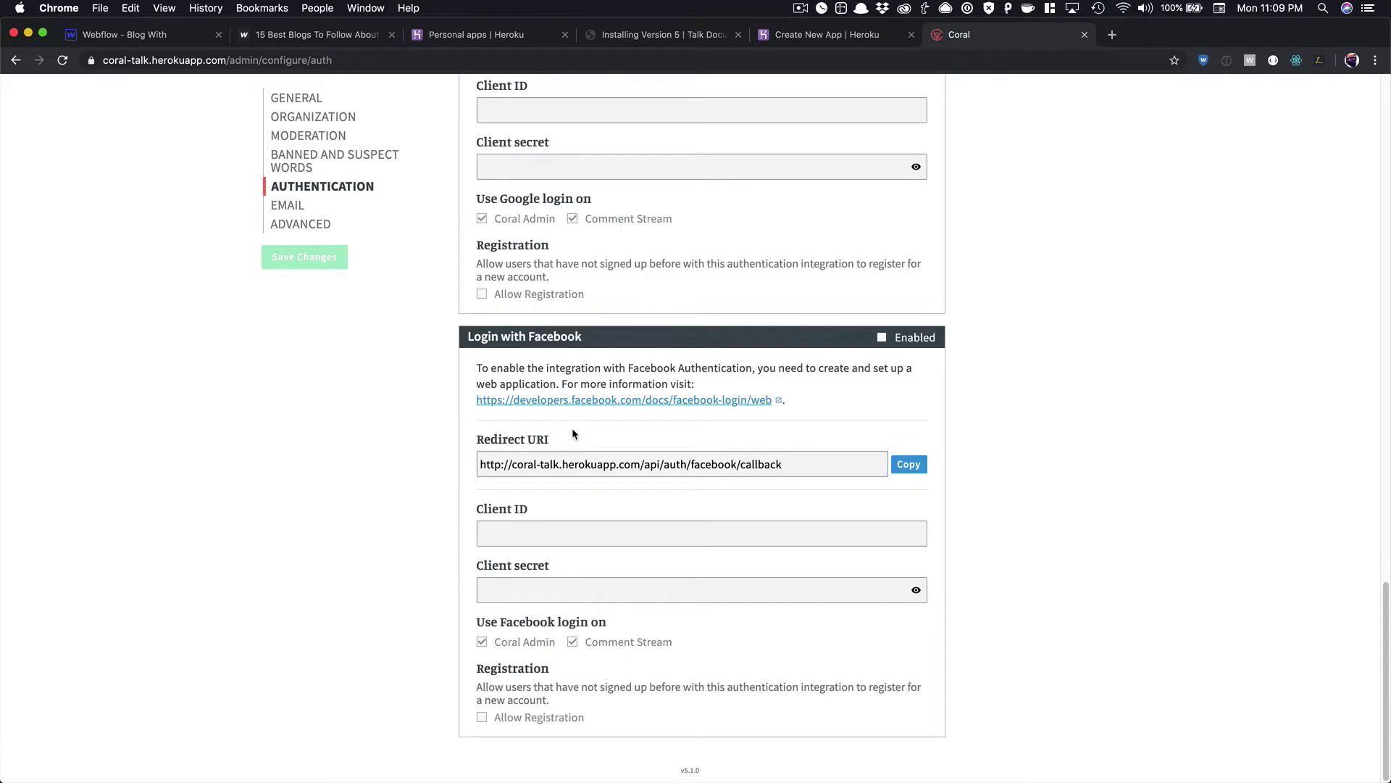
scroll(572, 434, up, 20)
scroll(572, 433, up, 9)
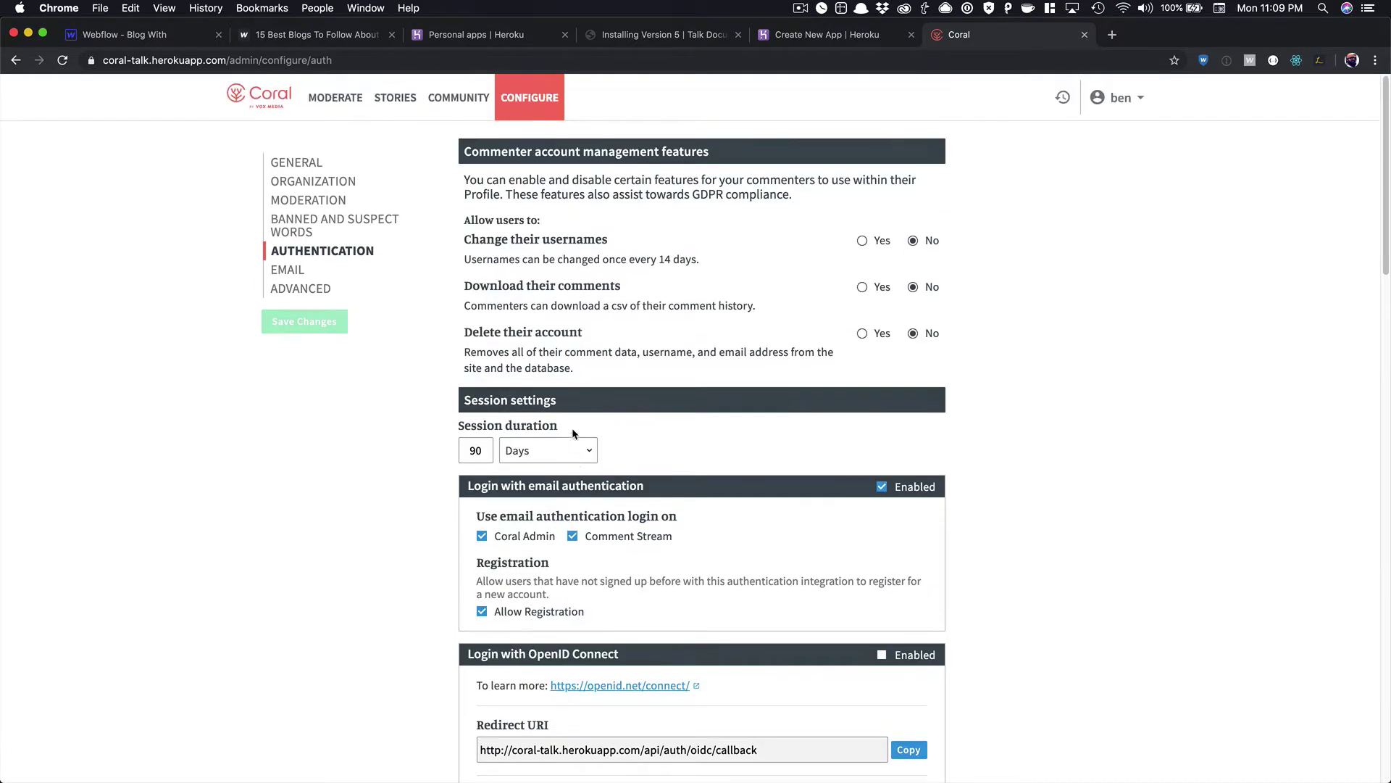
Check the Email settings, then copy the comment-stream embed code from Advanced settings.
click(297, 275)
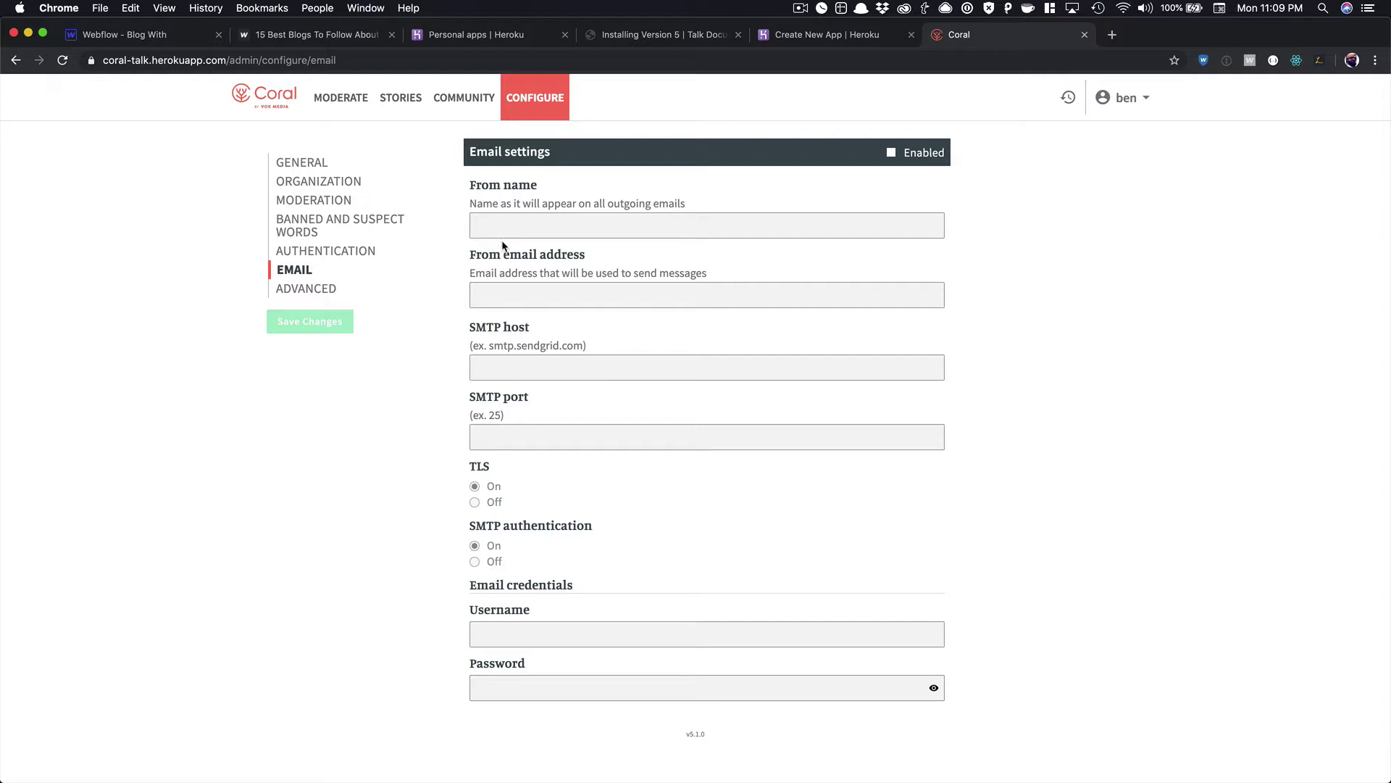
click(328, 290)
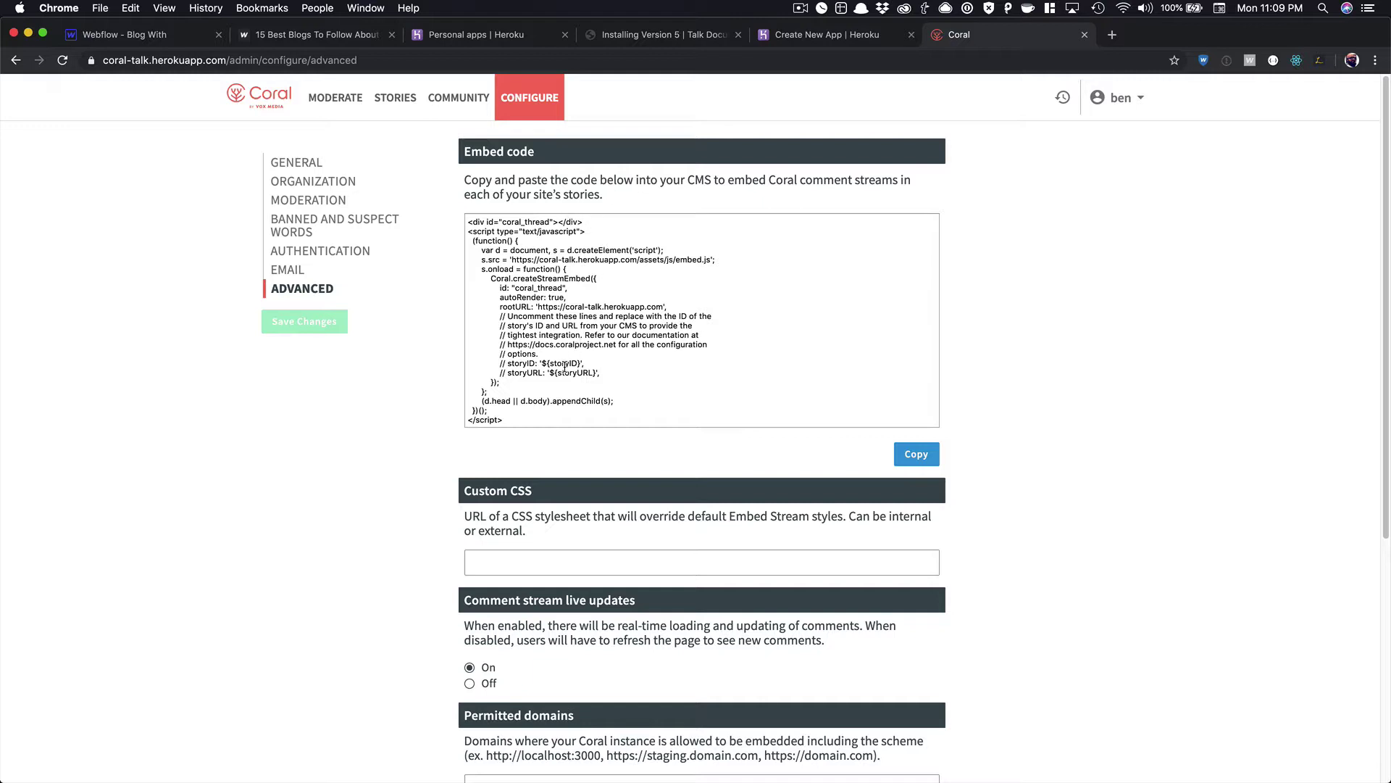
click(542, 391)
scroll(545, 391, down, 5)
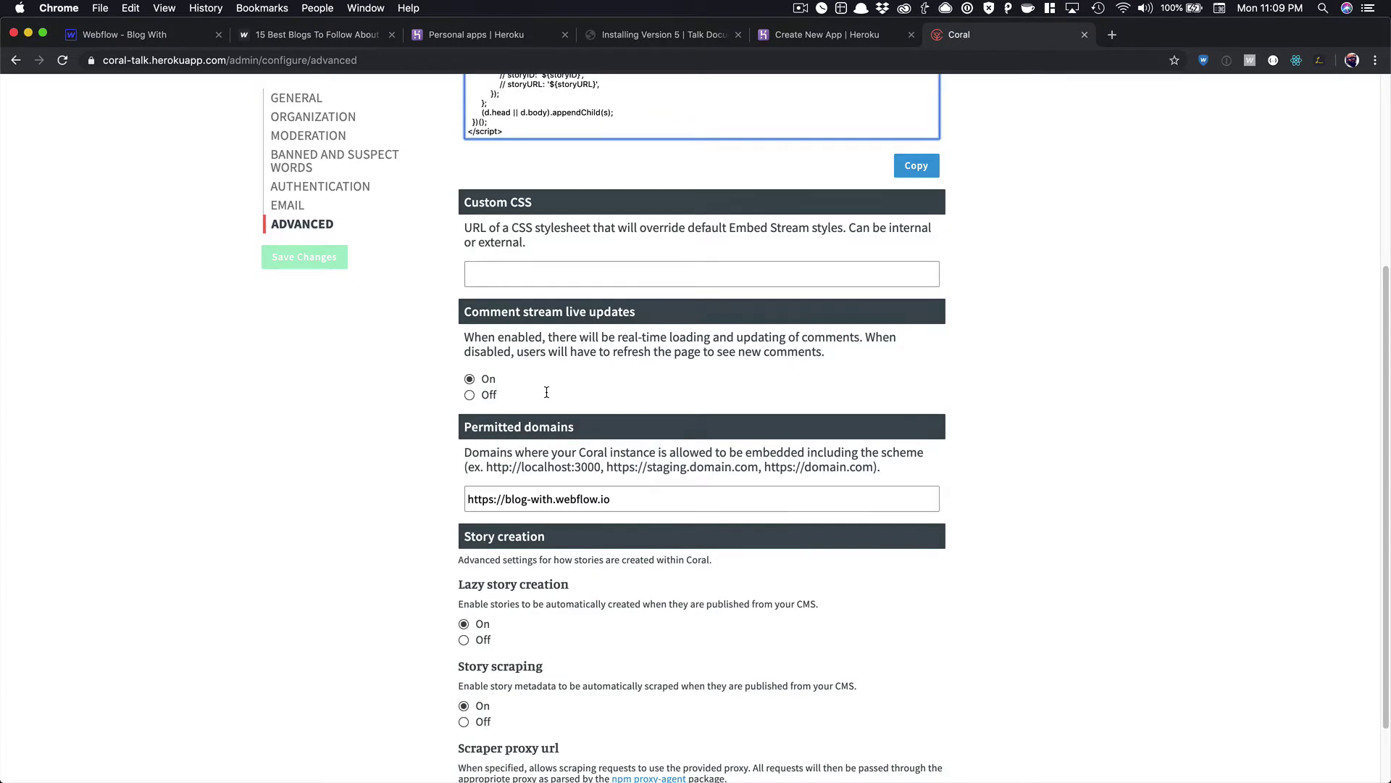
scroll(546, 393, down, 2)
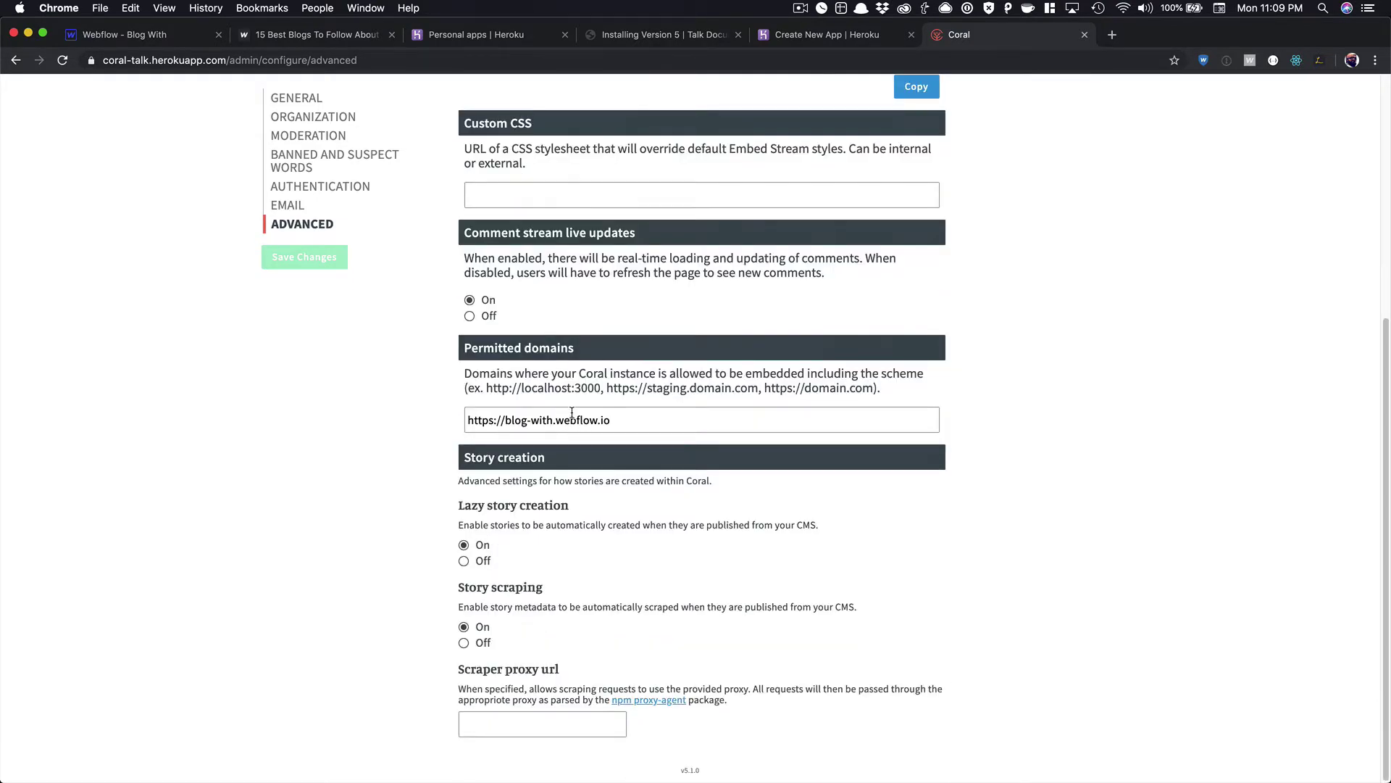
scroll(572, 413, up, 4)
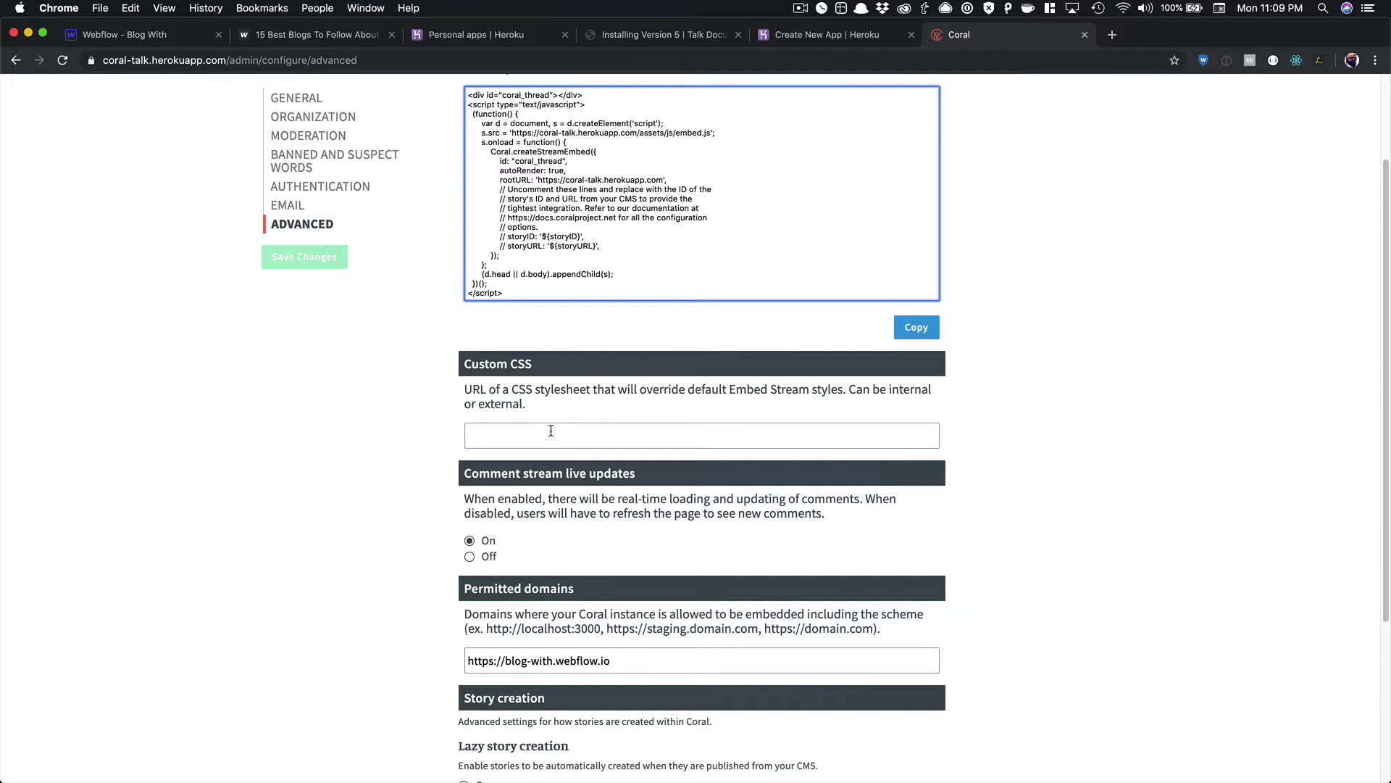
scroll(551, 430, up, 3)
drag(516, 420, 467, 214)
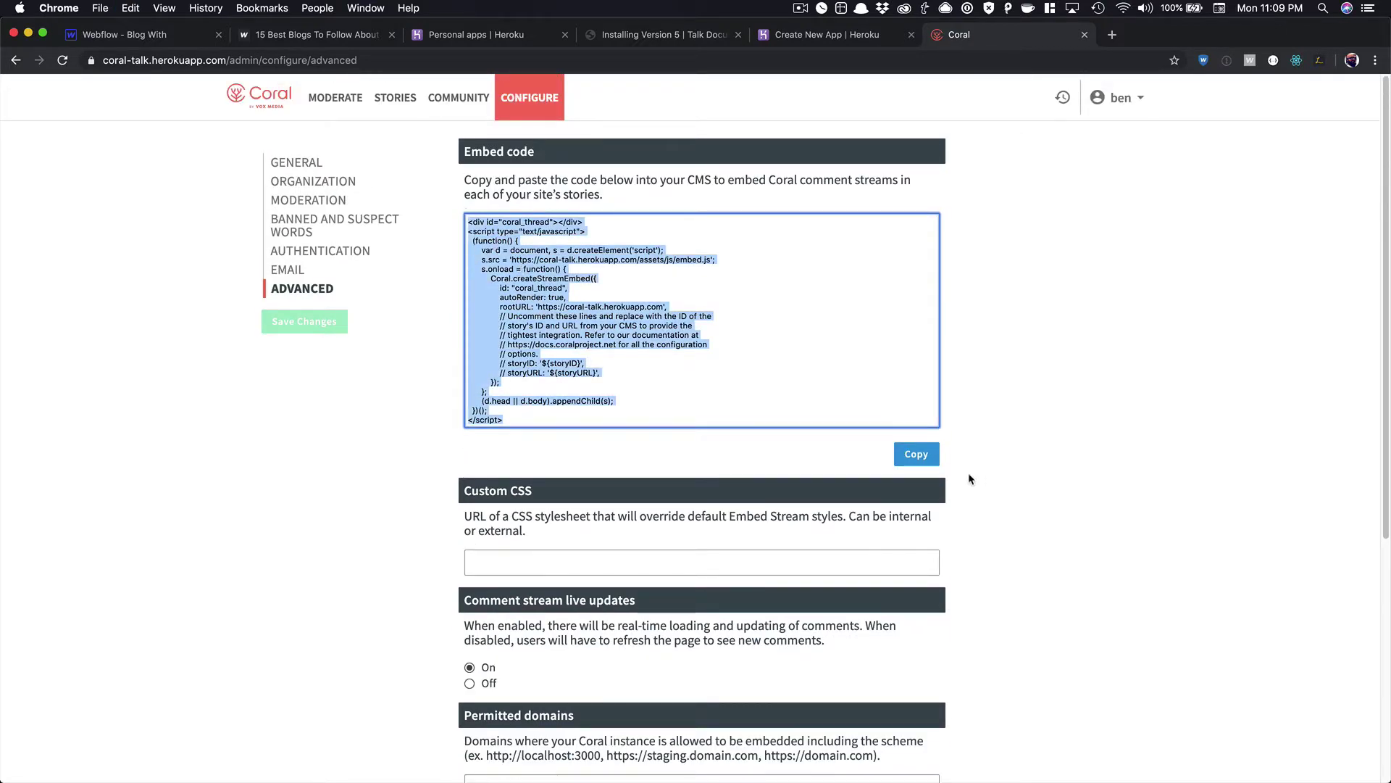
click(916, 453)
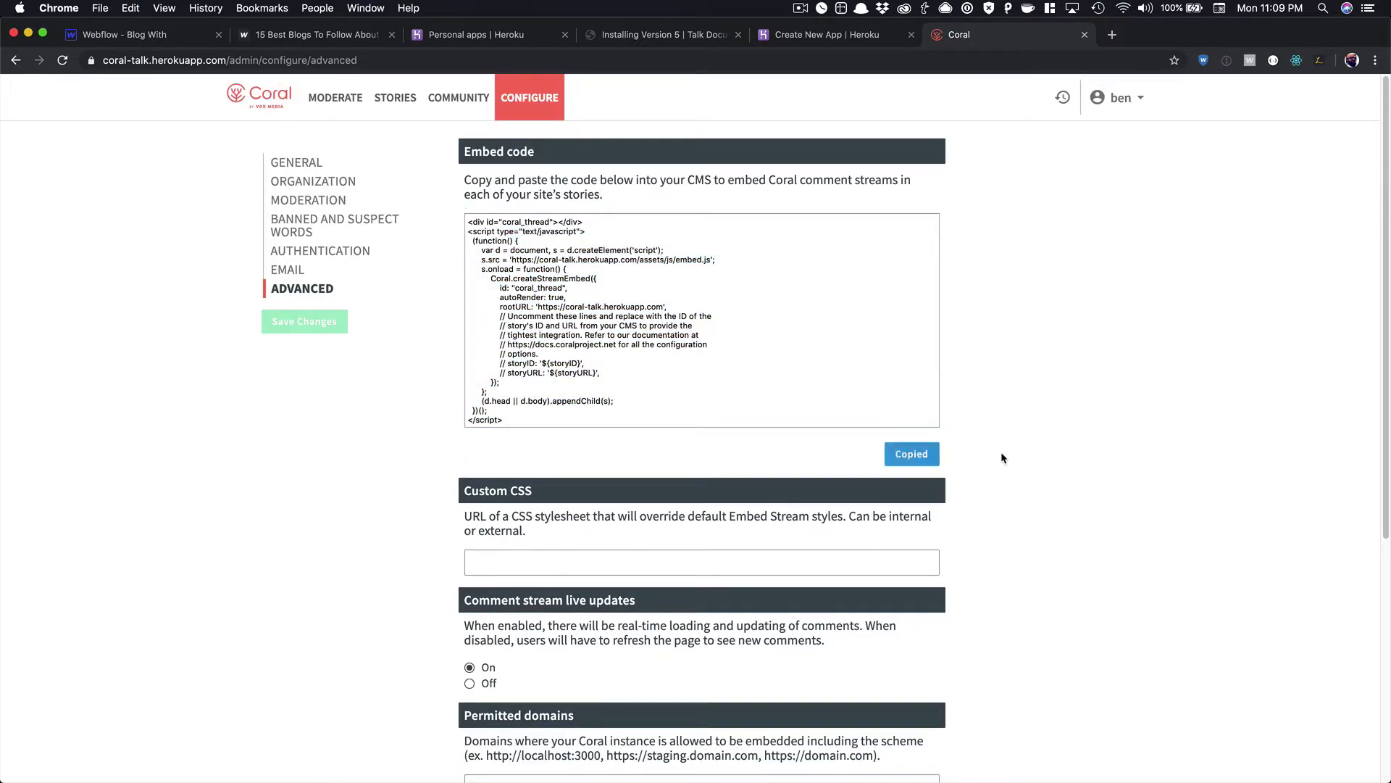
Paste the Coral embed code into the Webflow HTML Embed under Join the conversation.
click(166, 37)
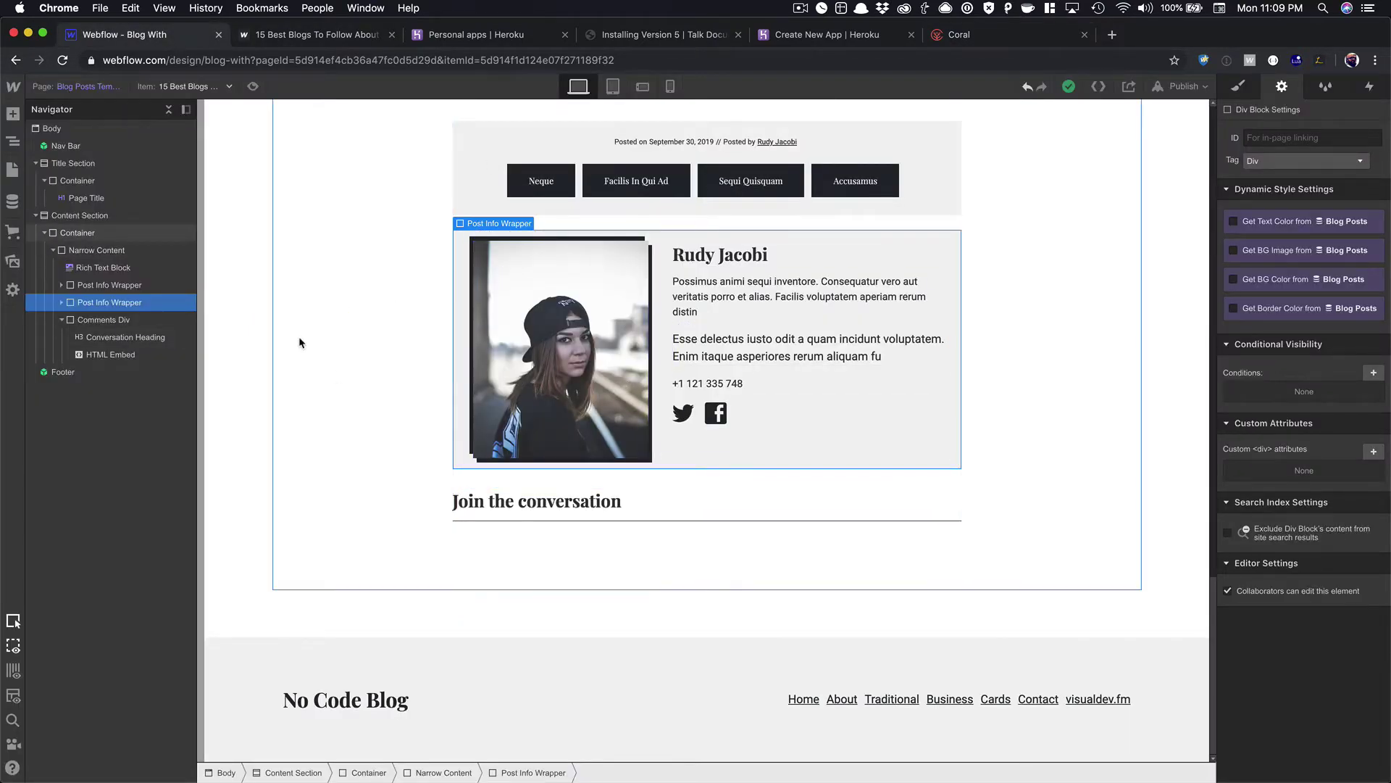
click(507, 554)
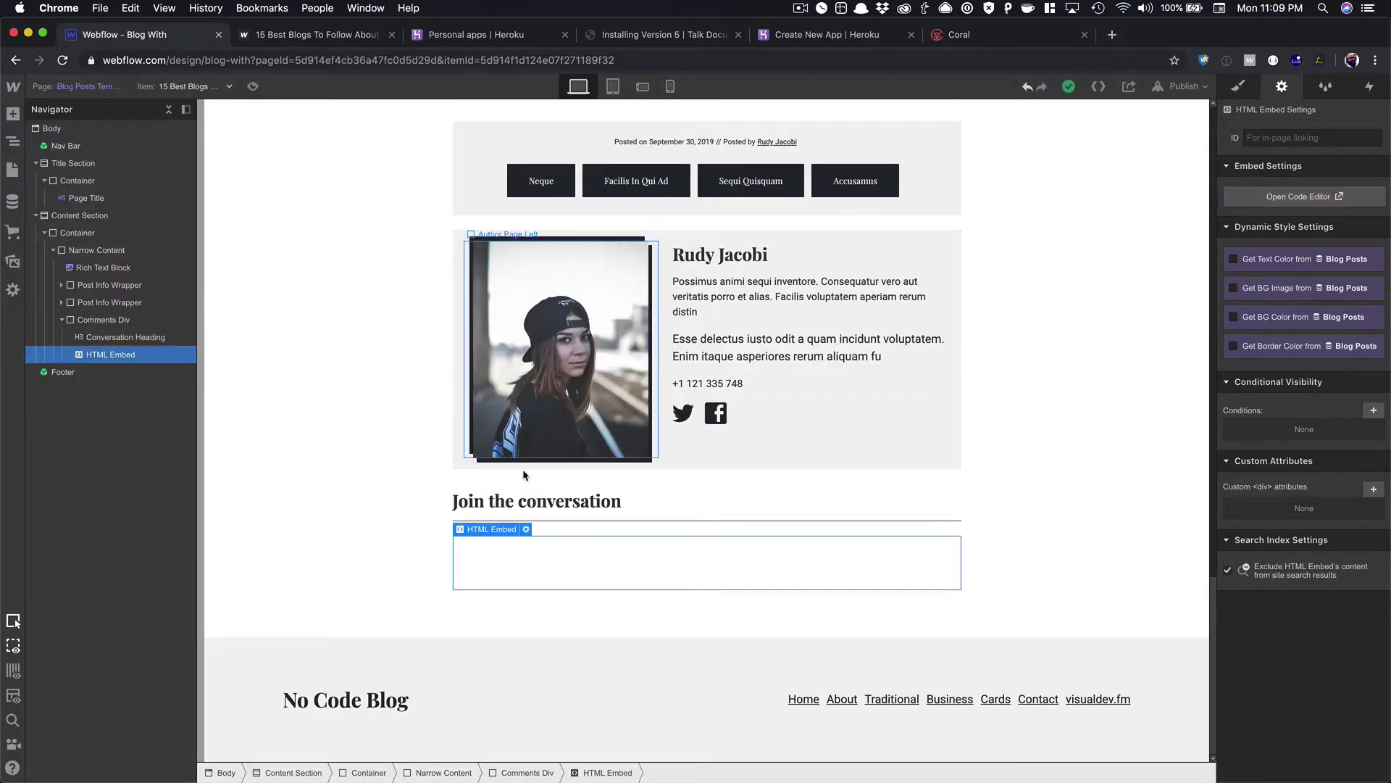
click(526, 530)
key(super+v)
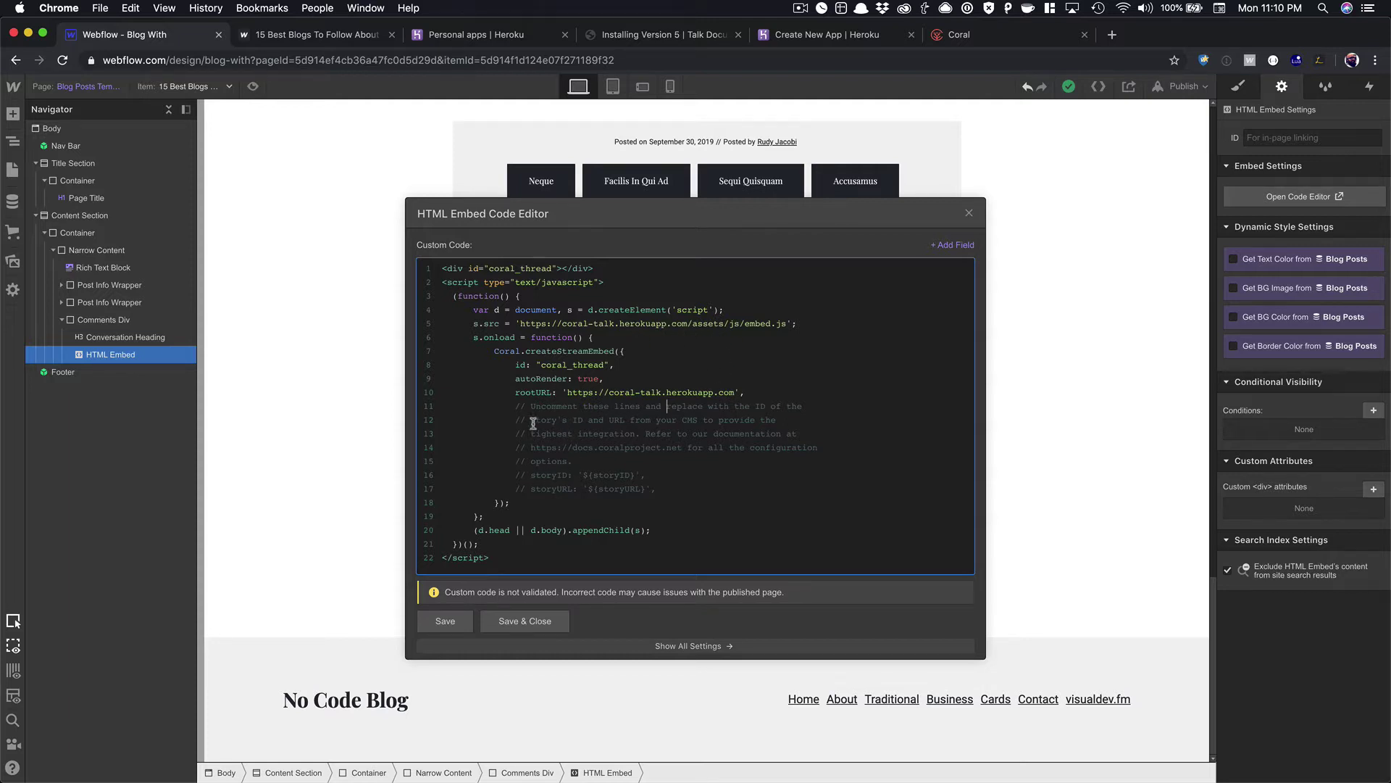
click(529, 476)
key(BackSpace)
key(BackSpace)
key(BackSpace)
key(BackSpace)
key(BackSpace)
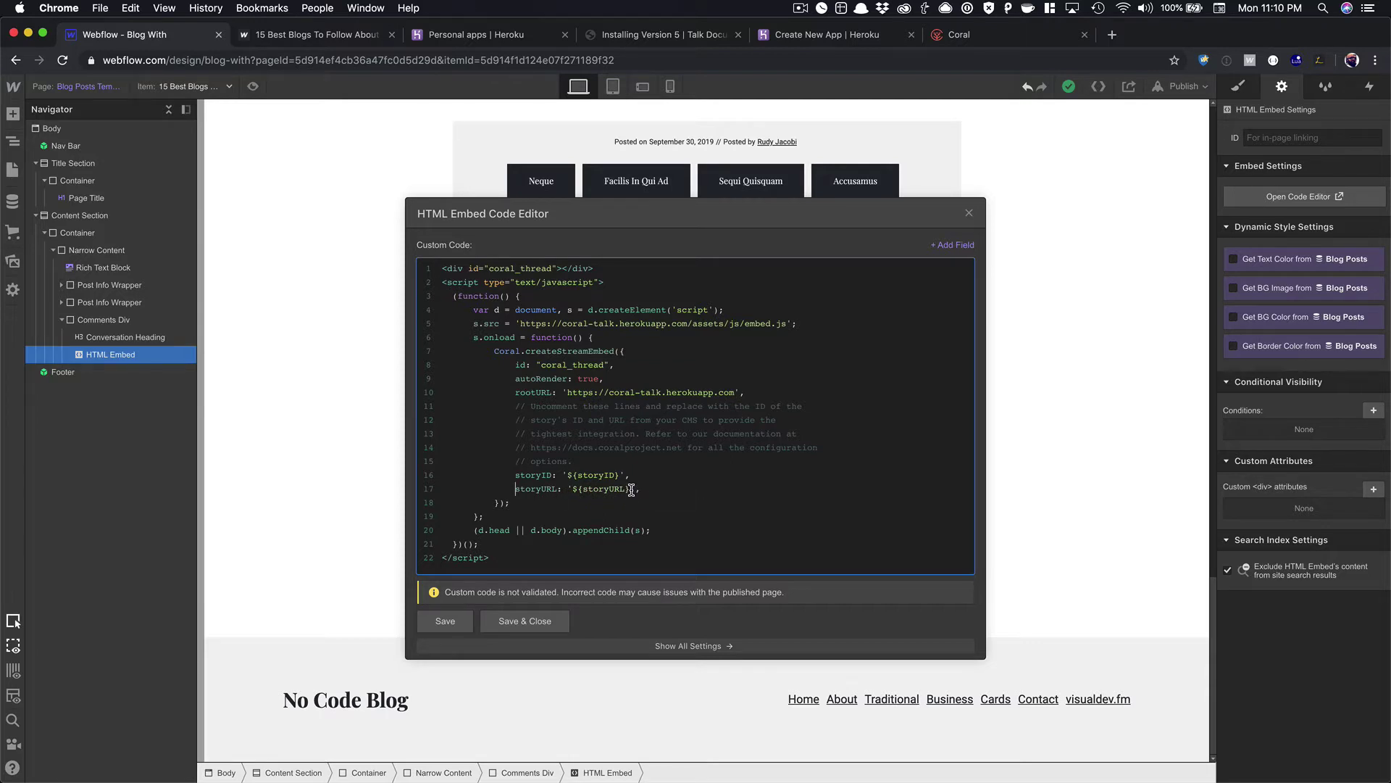
drag(631, 490, 574, 490)
key(BackSpace)
key(super+v)
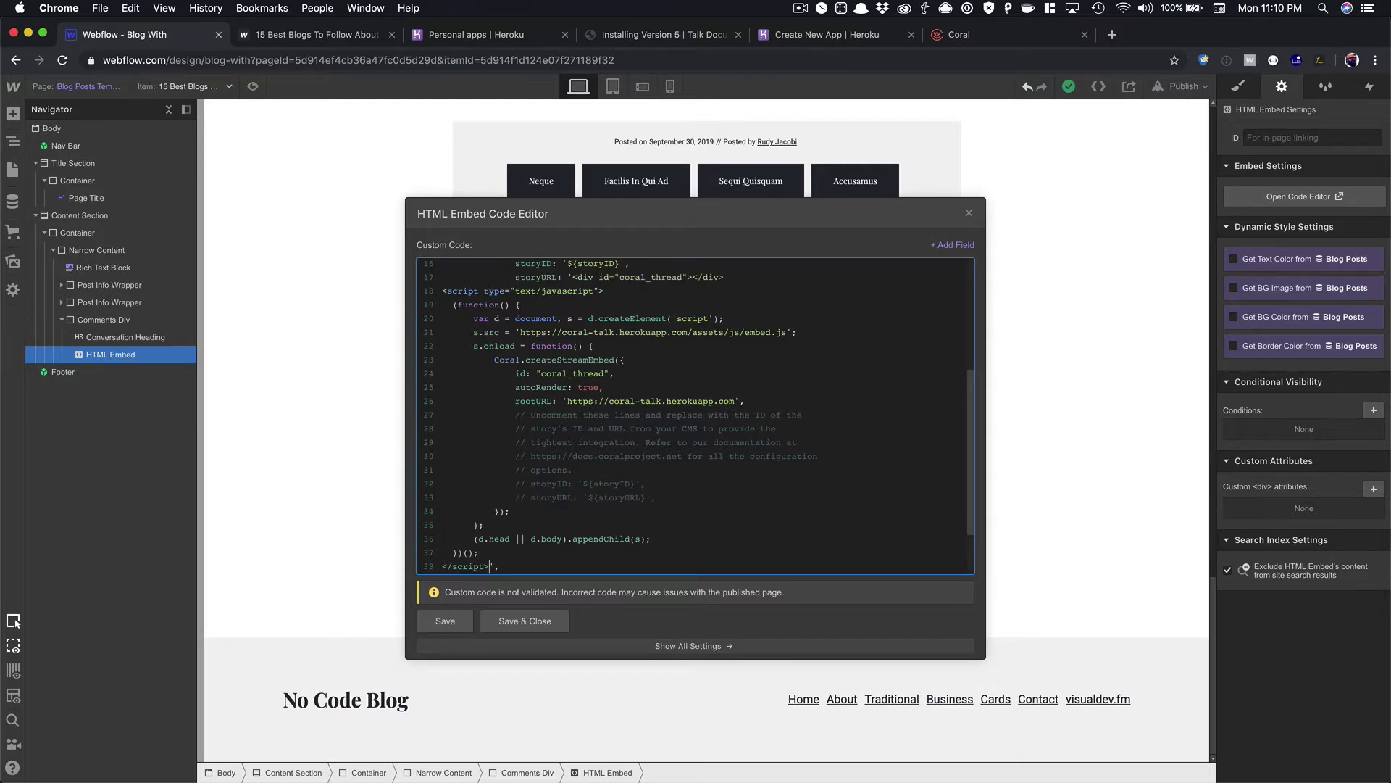
key(super+z)
key(shift+super+v)
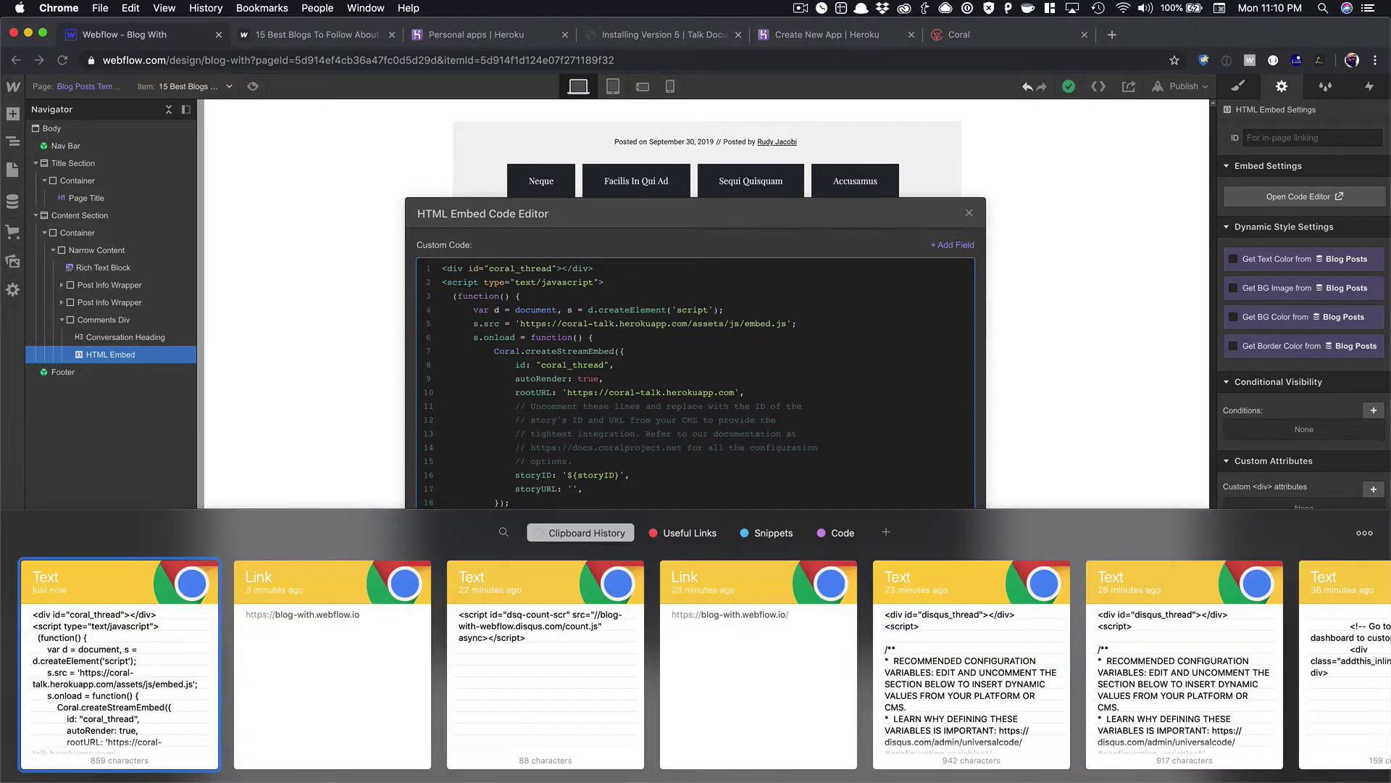
key(Return)
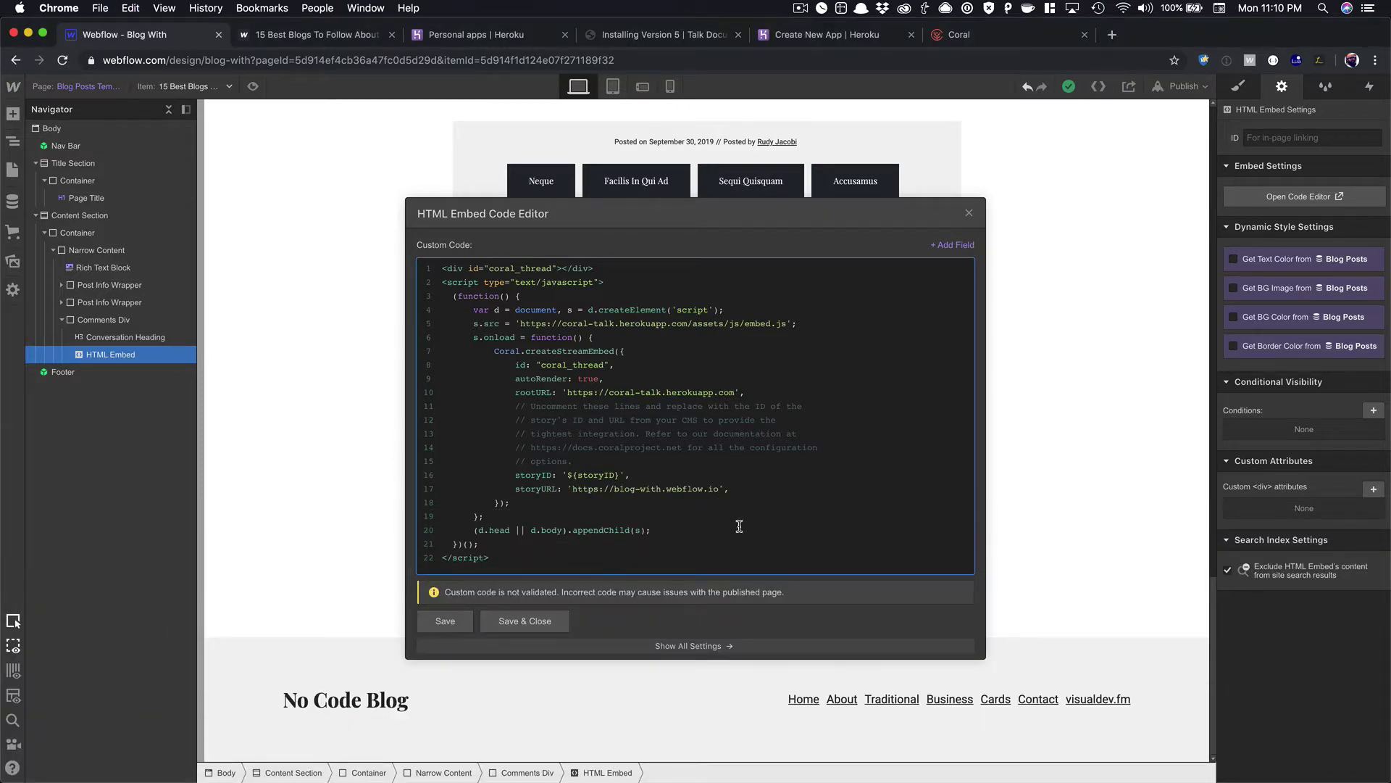
text(/)
Complete storyURL with the live post's path 'po…' plus the Slug CMS field.
click(319, 34)
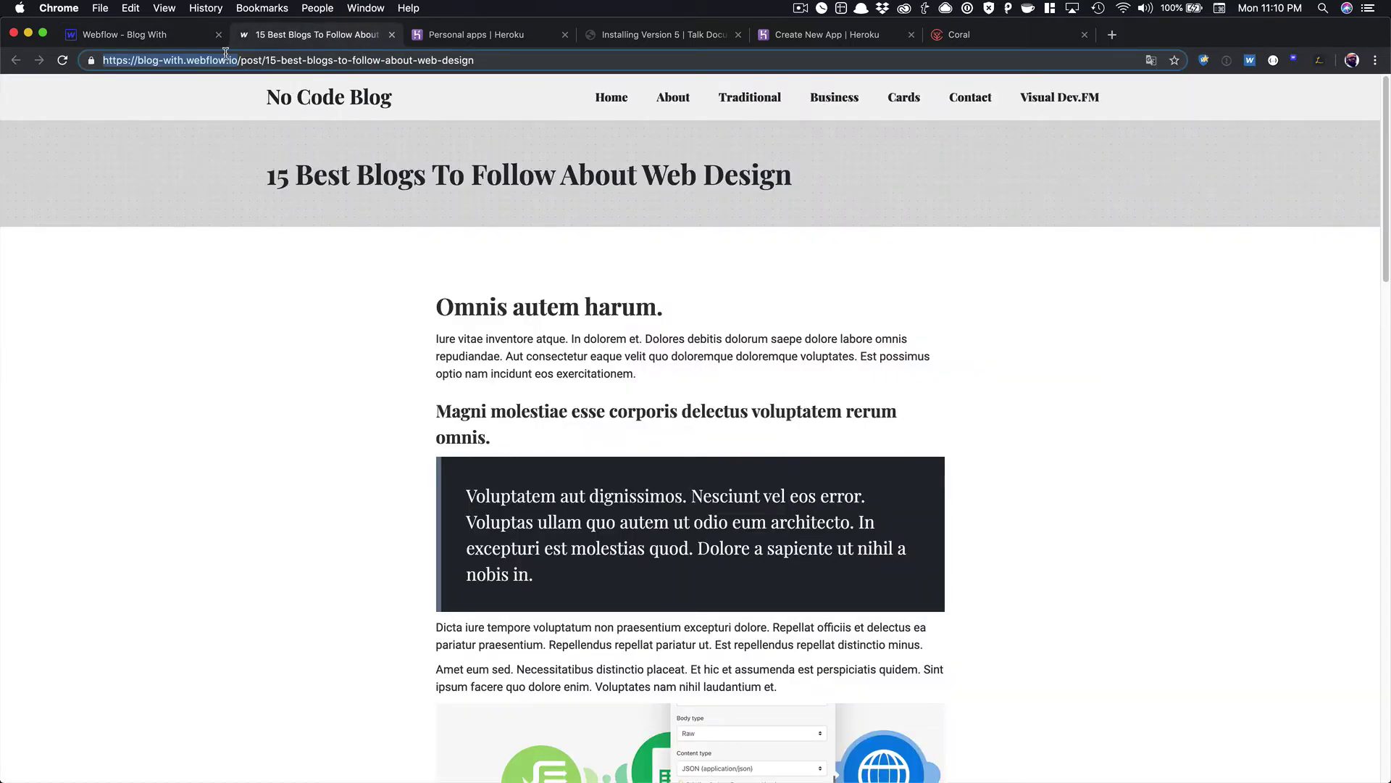
click(184, 43)
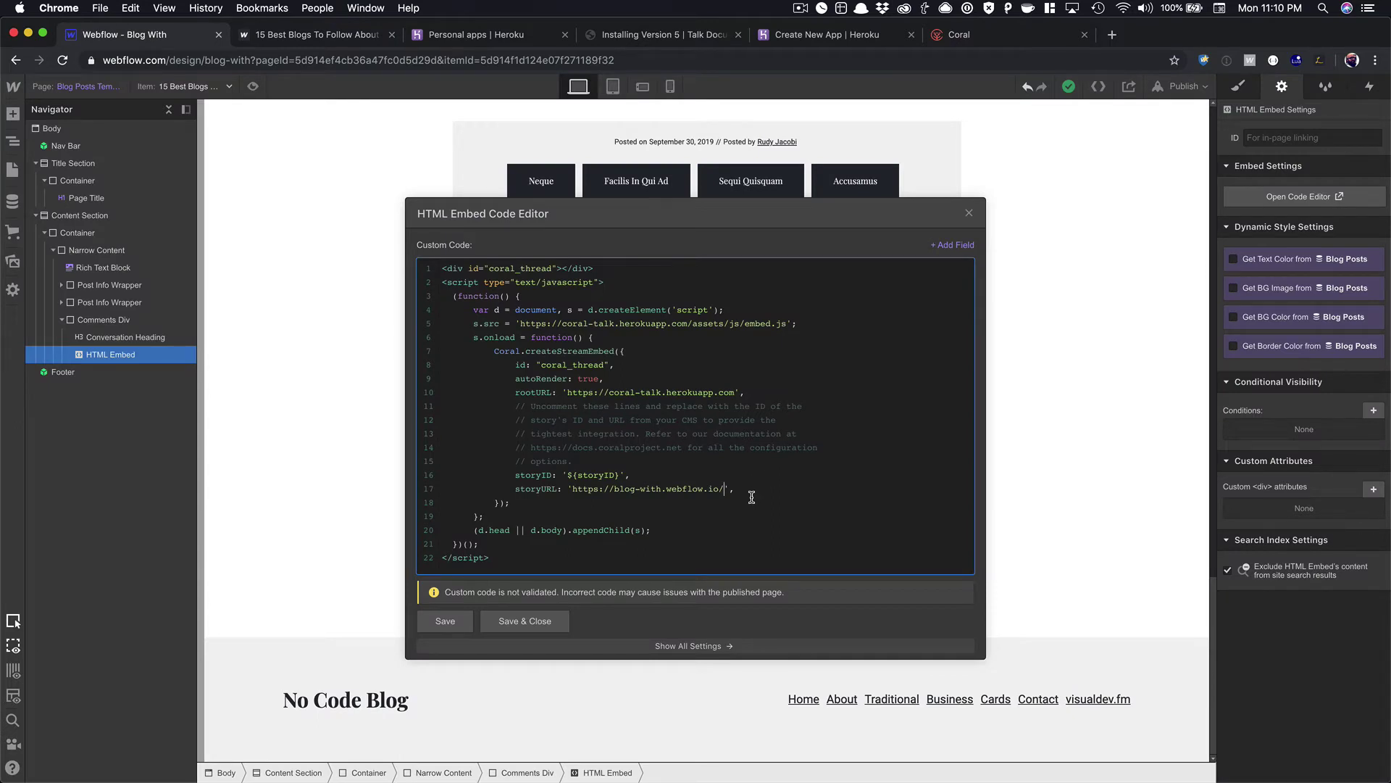
text(post/)
click(957, 246)
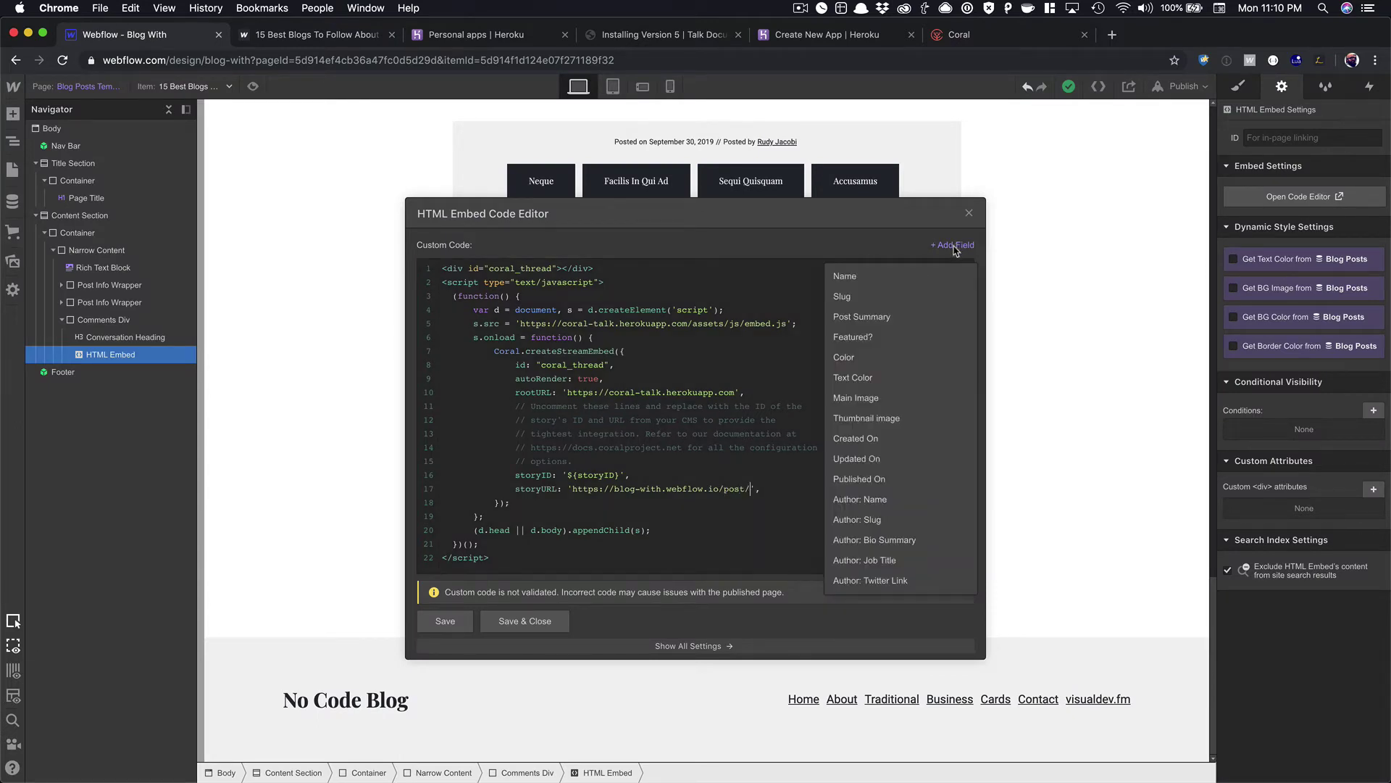
click(888, 297)
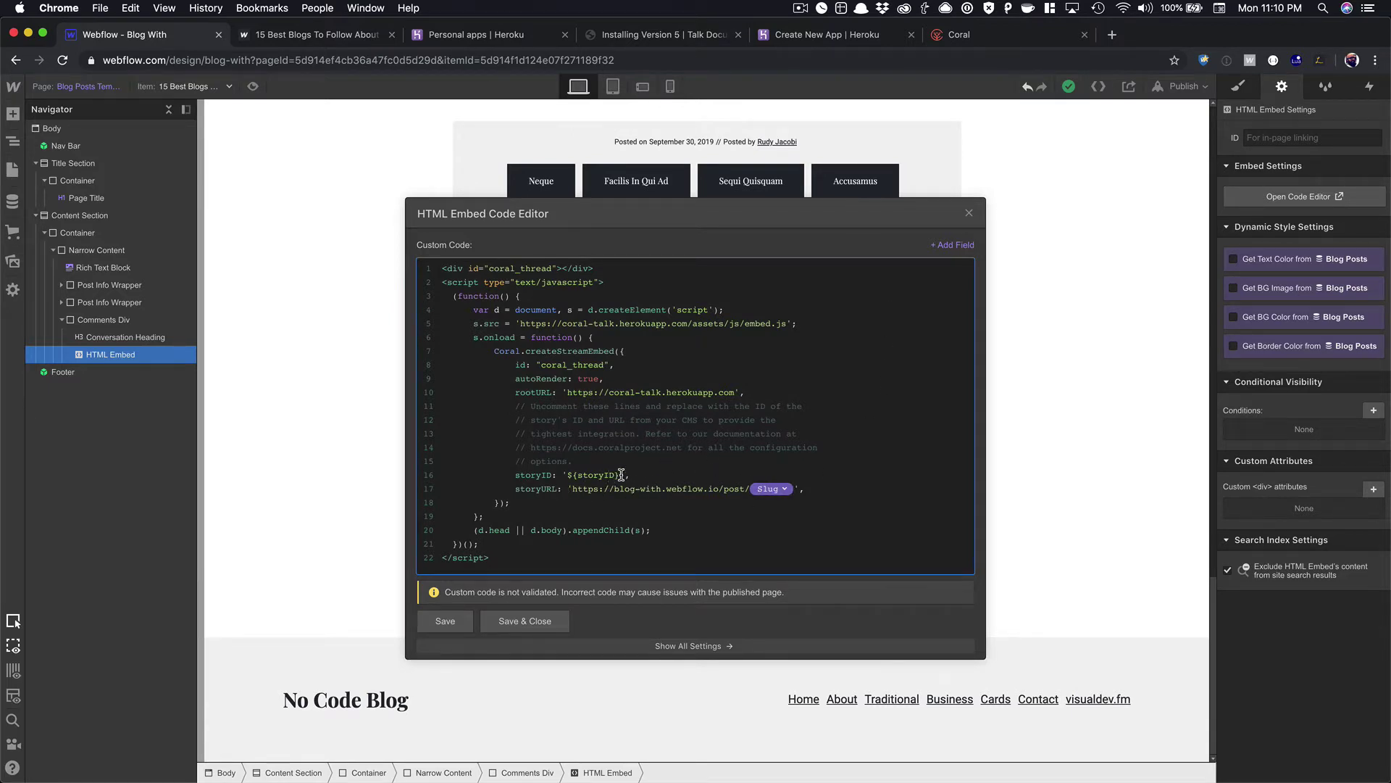
Replace the storyID placeholder with the Slug CMS field.
drag(619, 474, 570, 474)
key(BackSpace)
click(960, 245)
click(904, 304)
Save the embed code, publish the site, and view the live blog post.
click(542, 622)
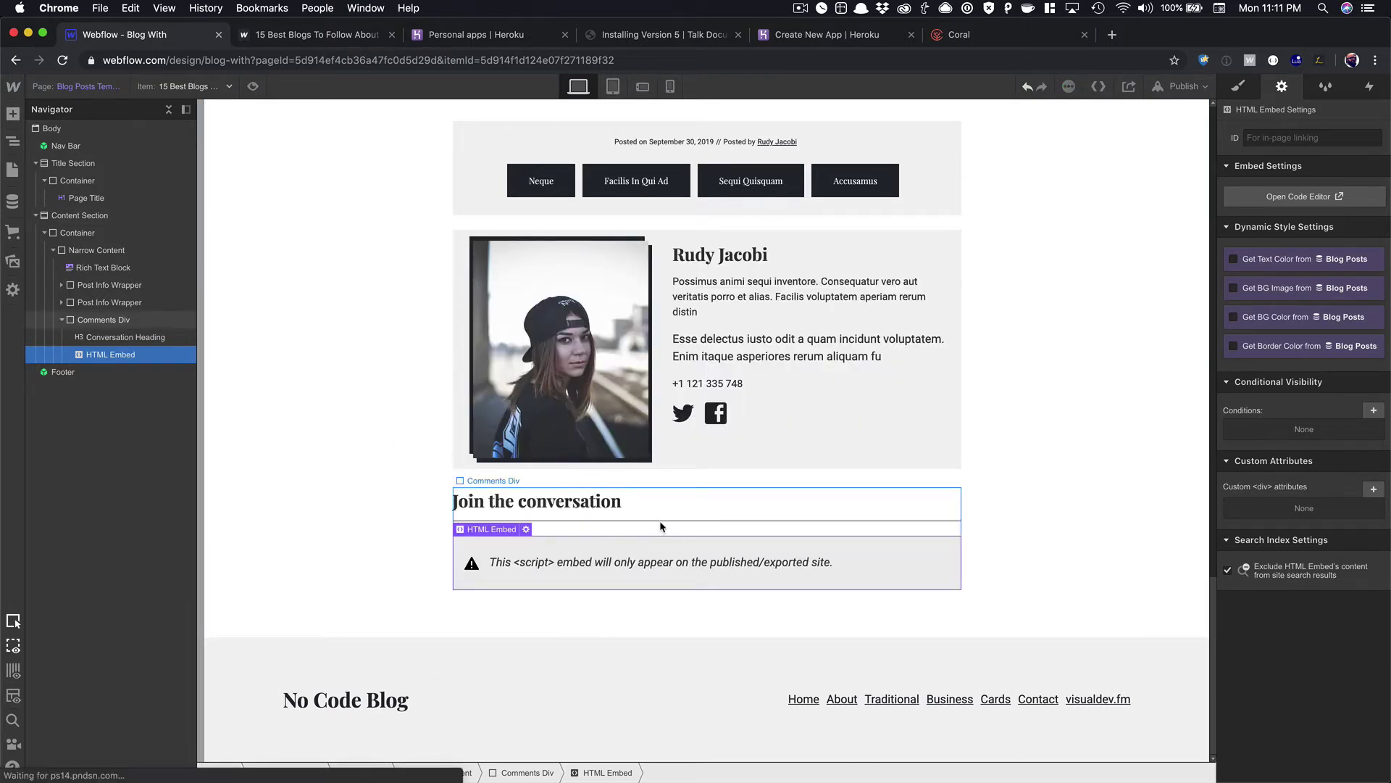
key(shift+p)
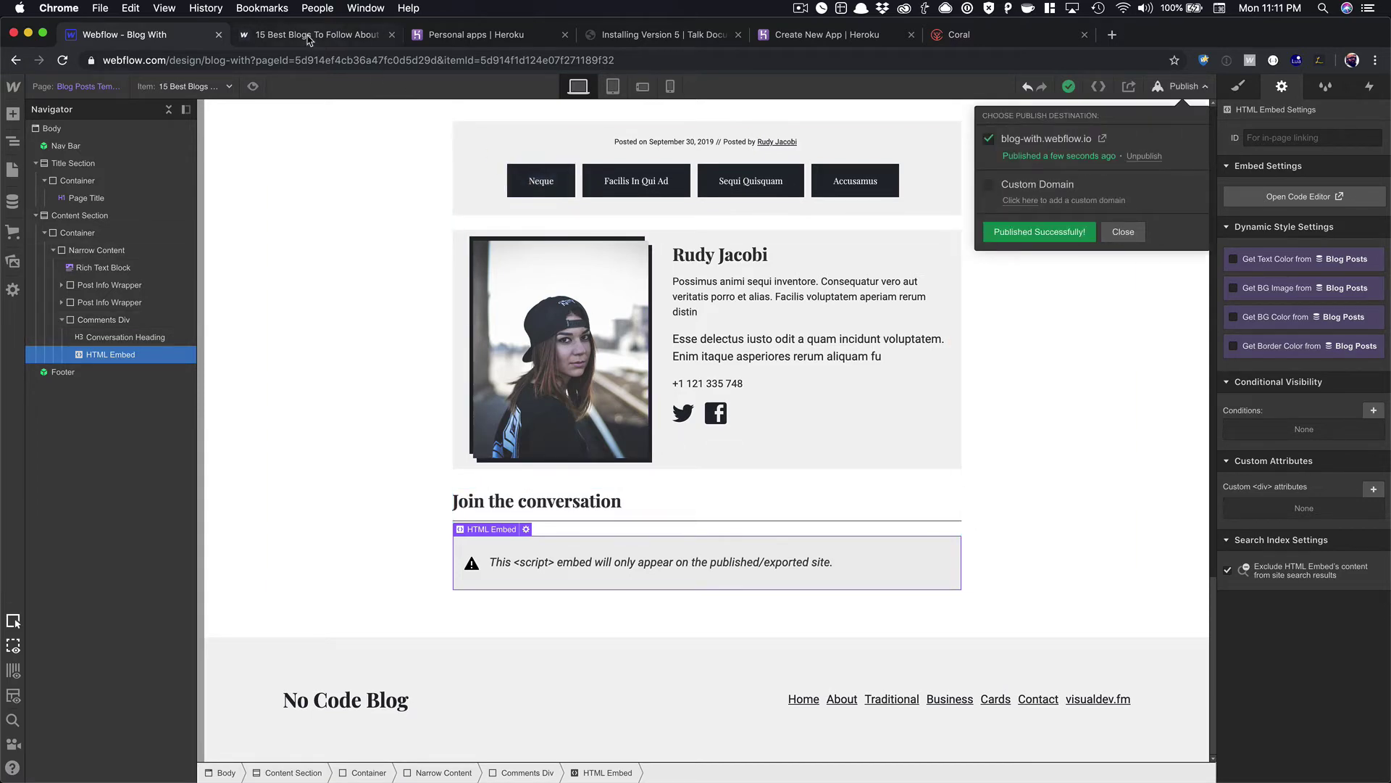
key(ctrl+Tab)
Reload the live post and explore the Coral comment stream's profile and configuration views.
key(super+r)
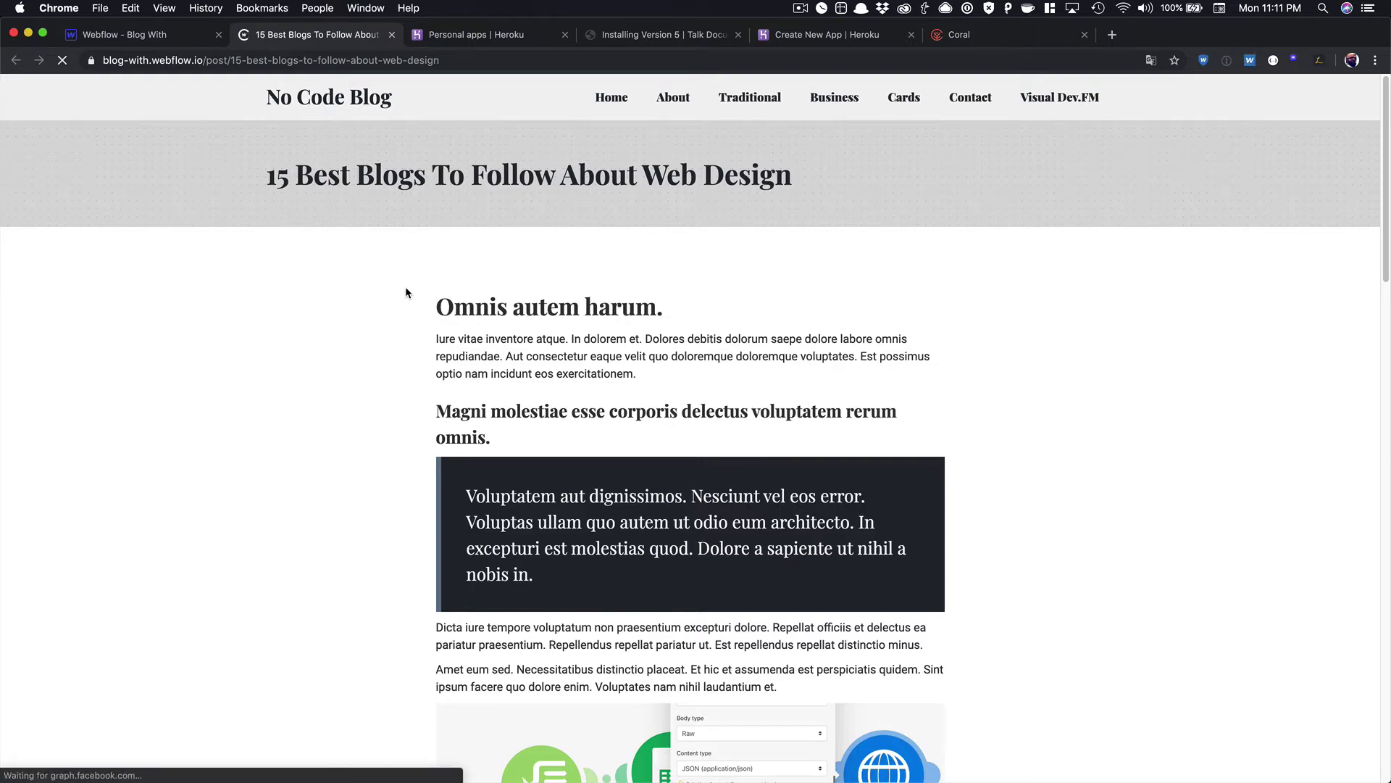
scroll(406, 291, down, 15)
scroll(406, 292, down, 10)
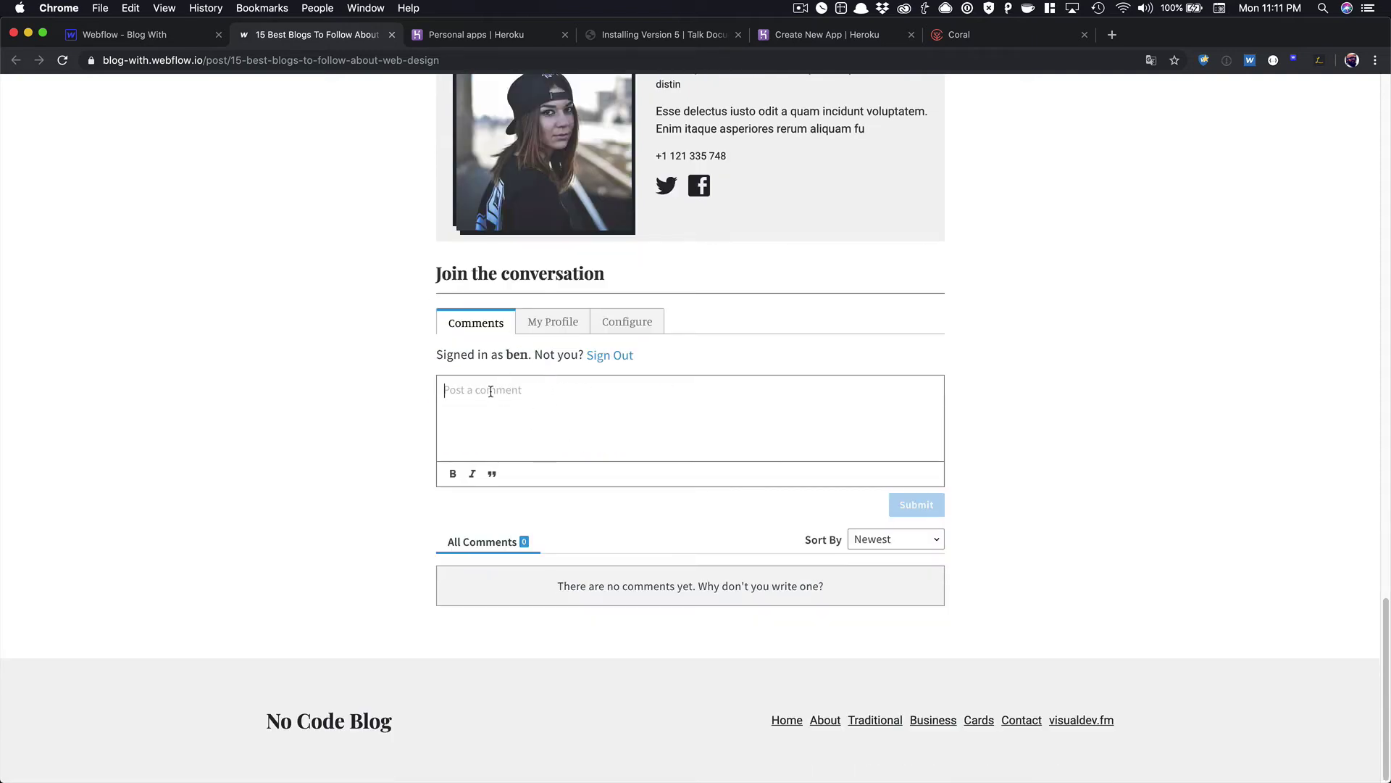
click(555, 327)
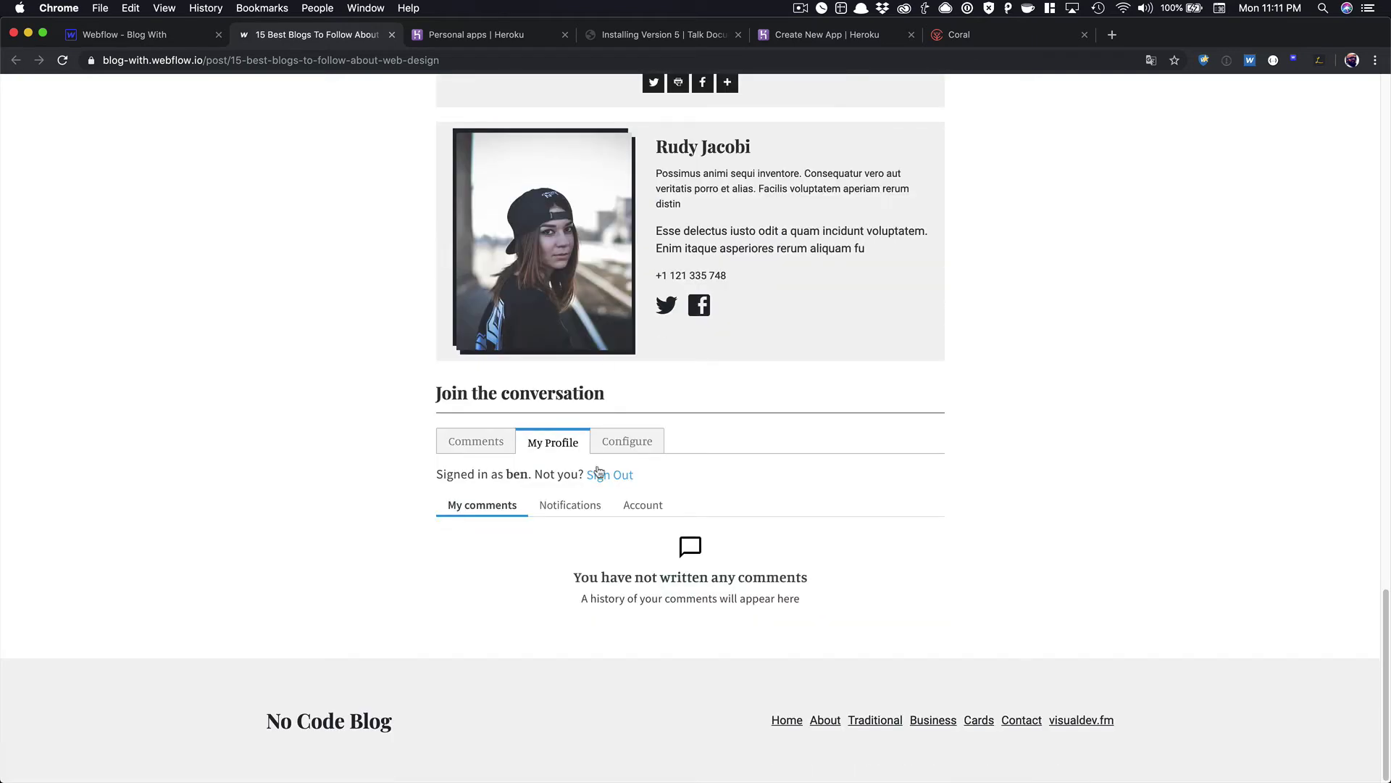
click(632, 444)
scroll(515, 432, down, 3)
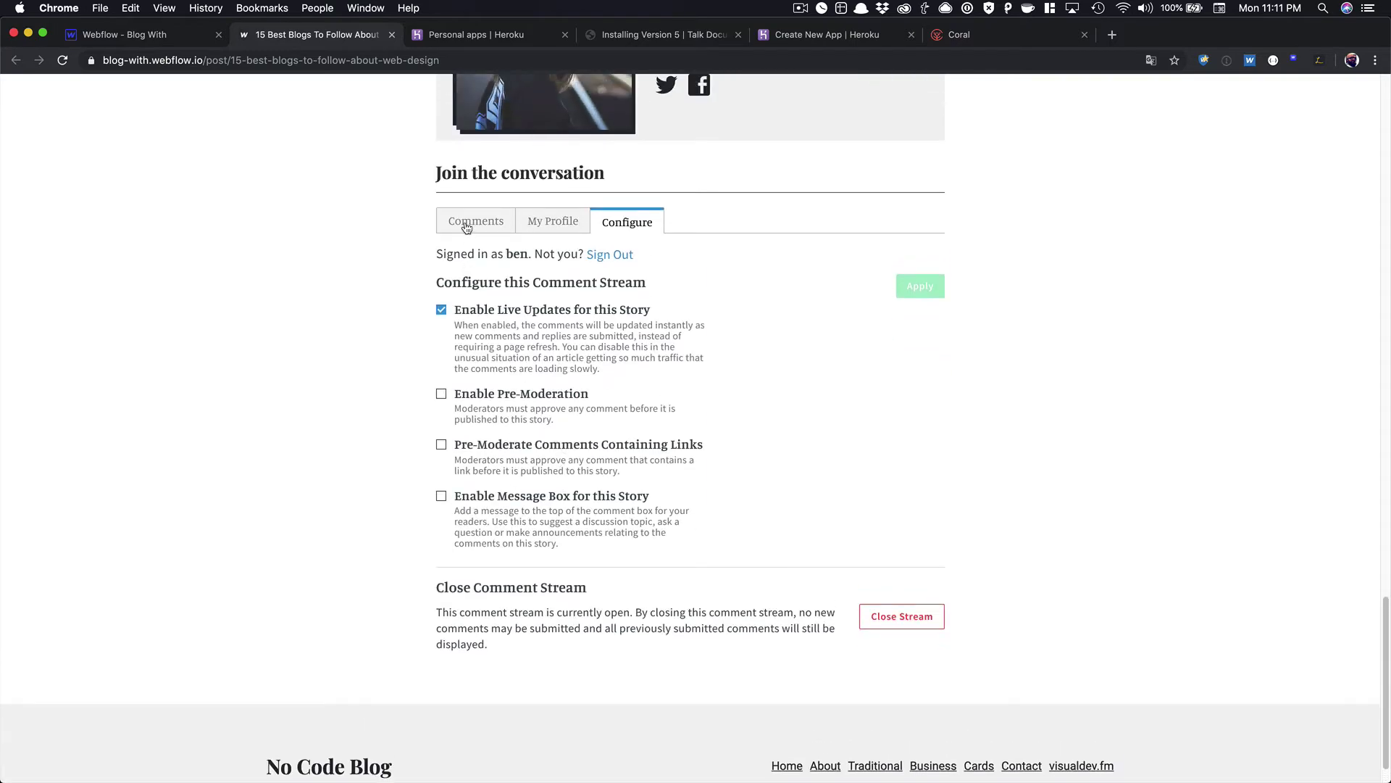
click(467, 227)
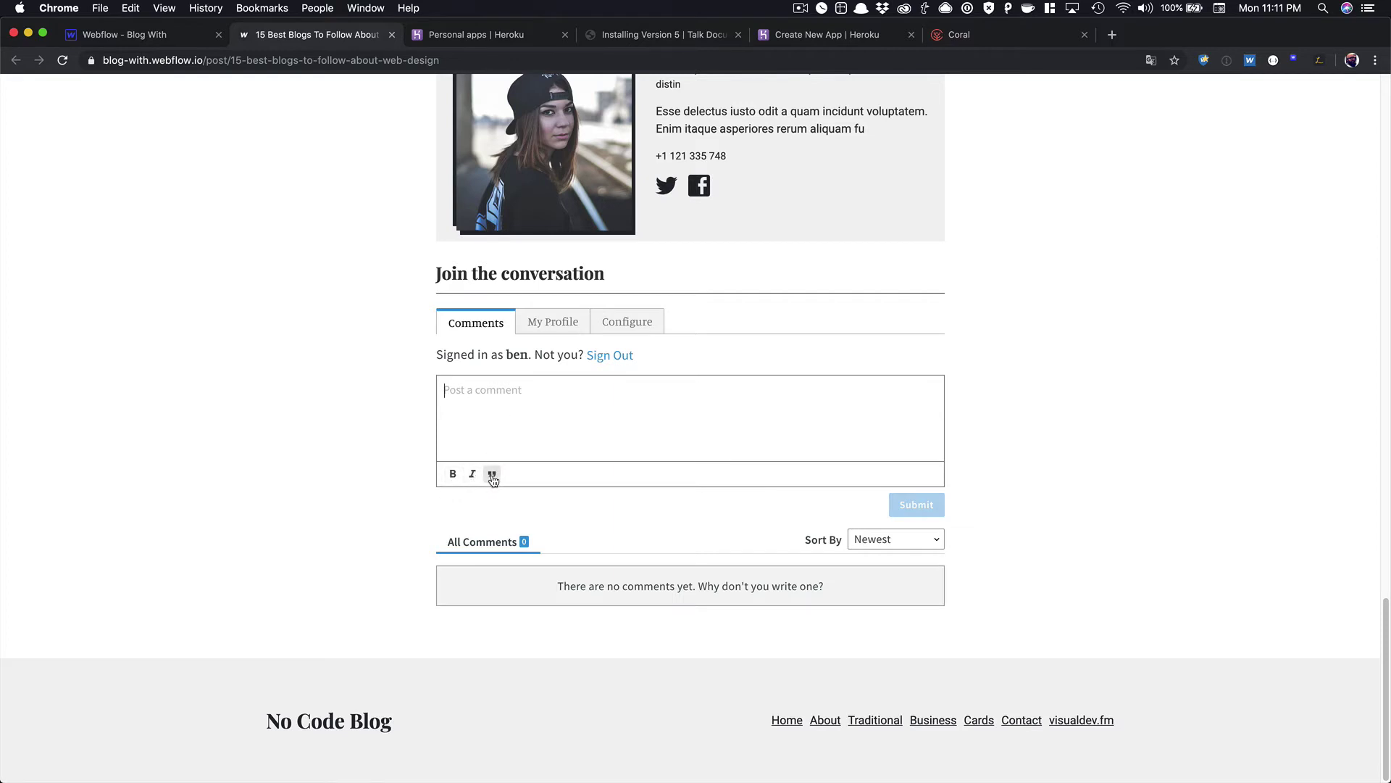
Post 'Test comment' in the stream and confirm it appears under All Comments.
click(636, 417)
text(Tes)
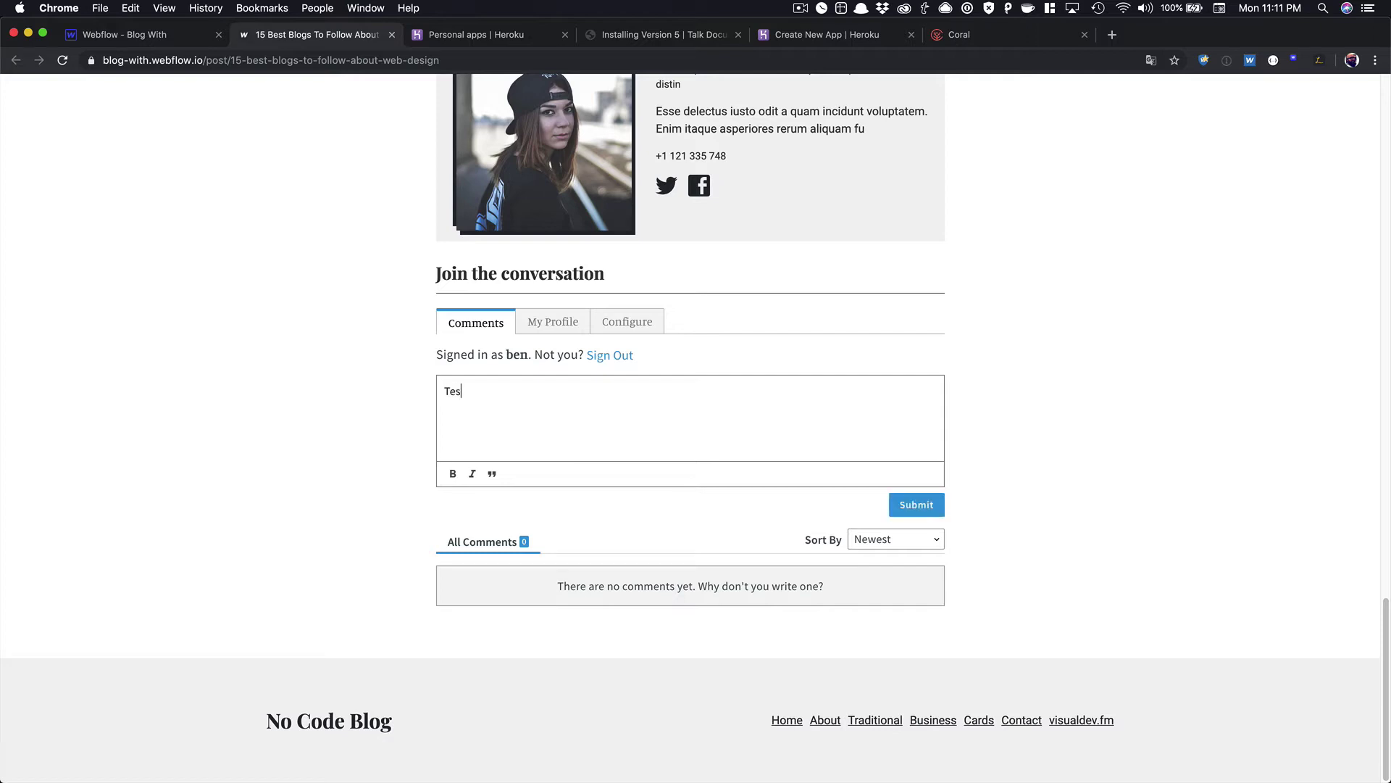
text(t comment.)
click(904, 517)
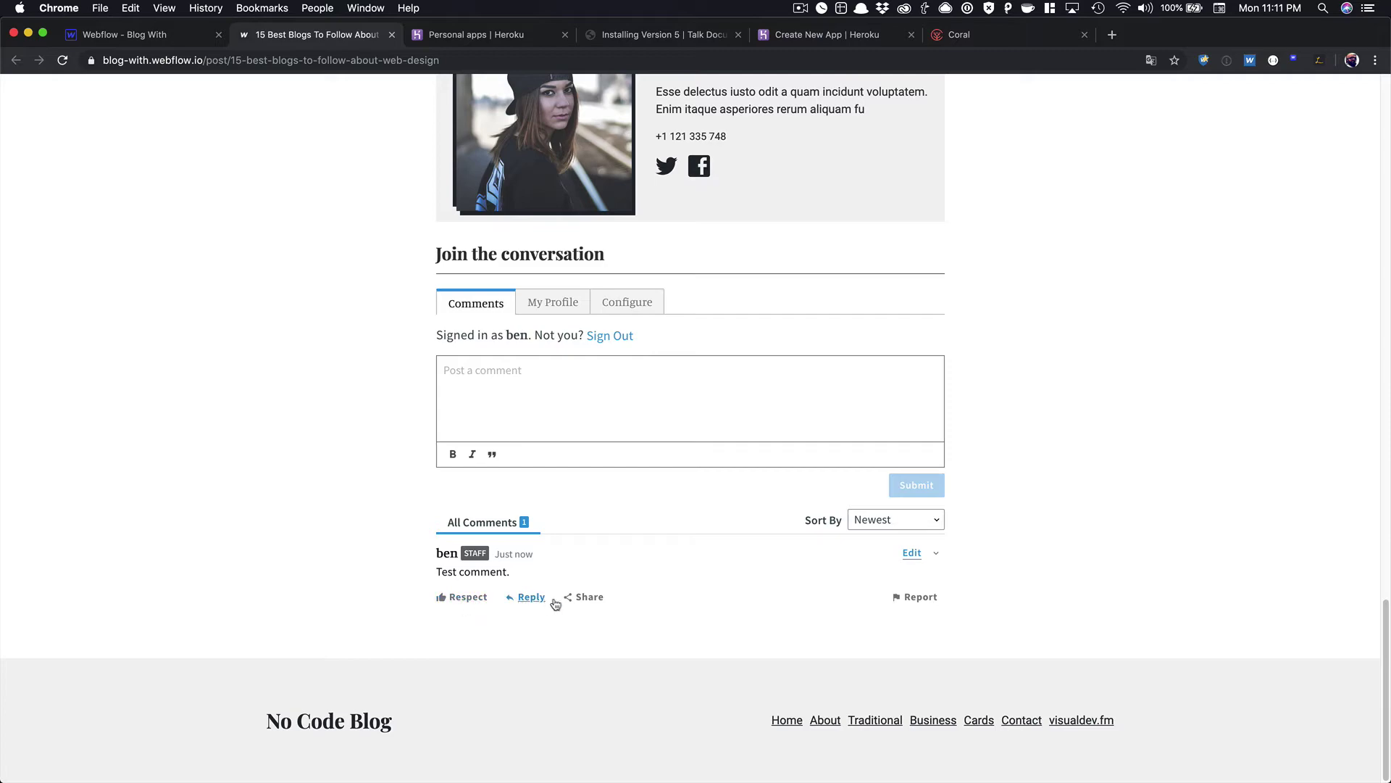
scroll(670, 445, up, 3)
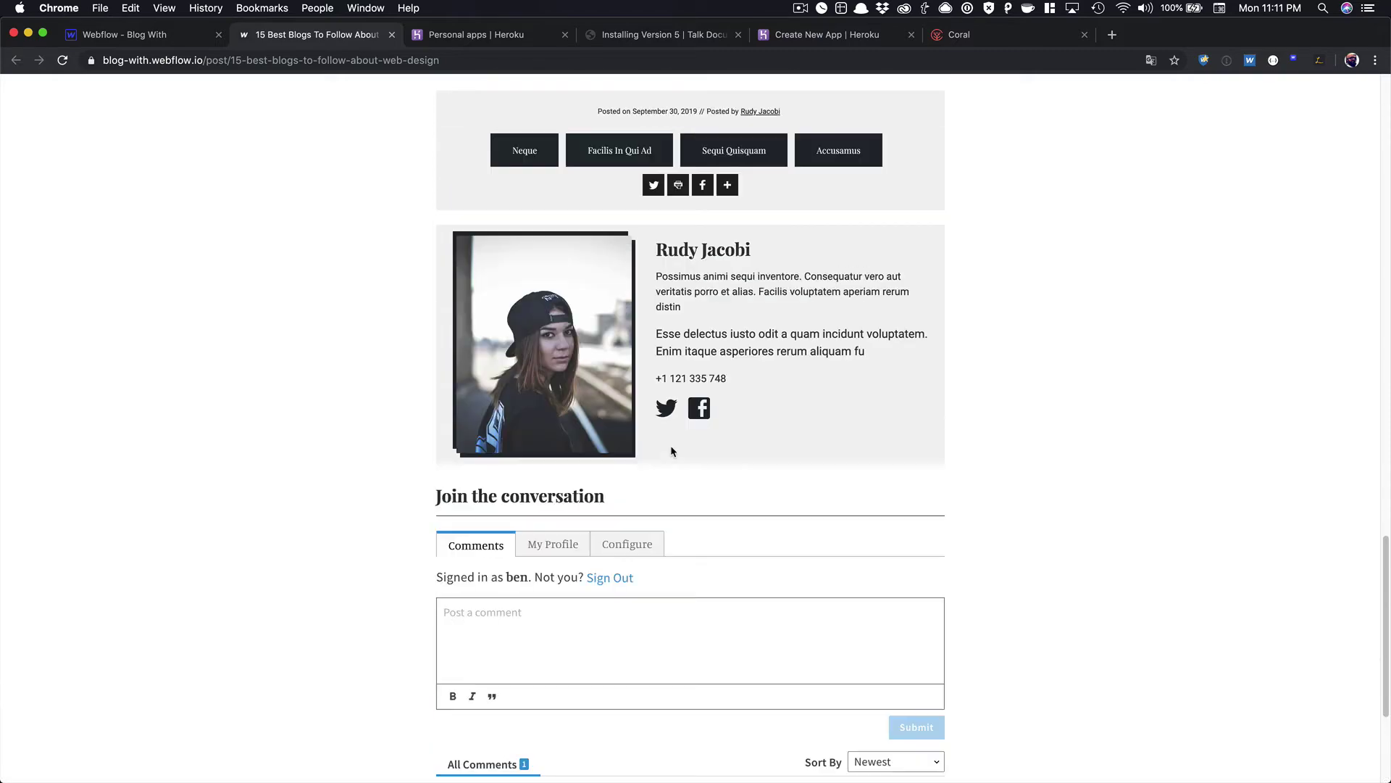
scroll(773, 534, down, 2)
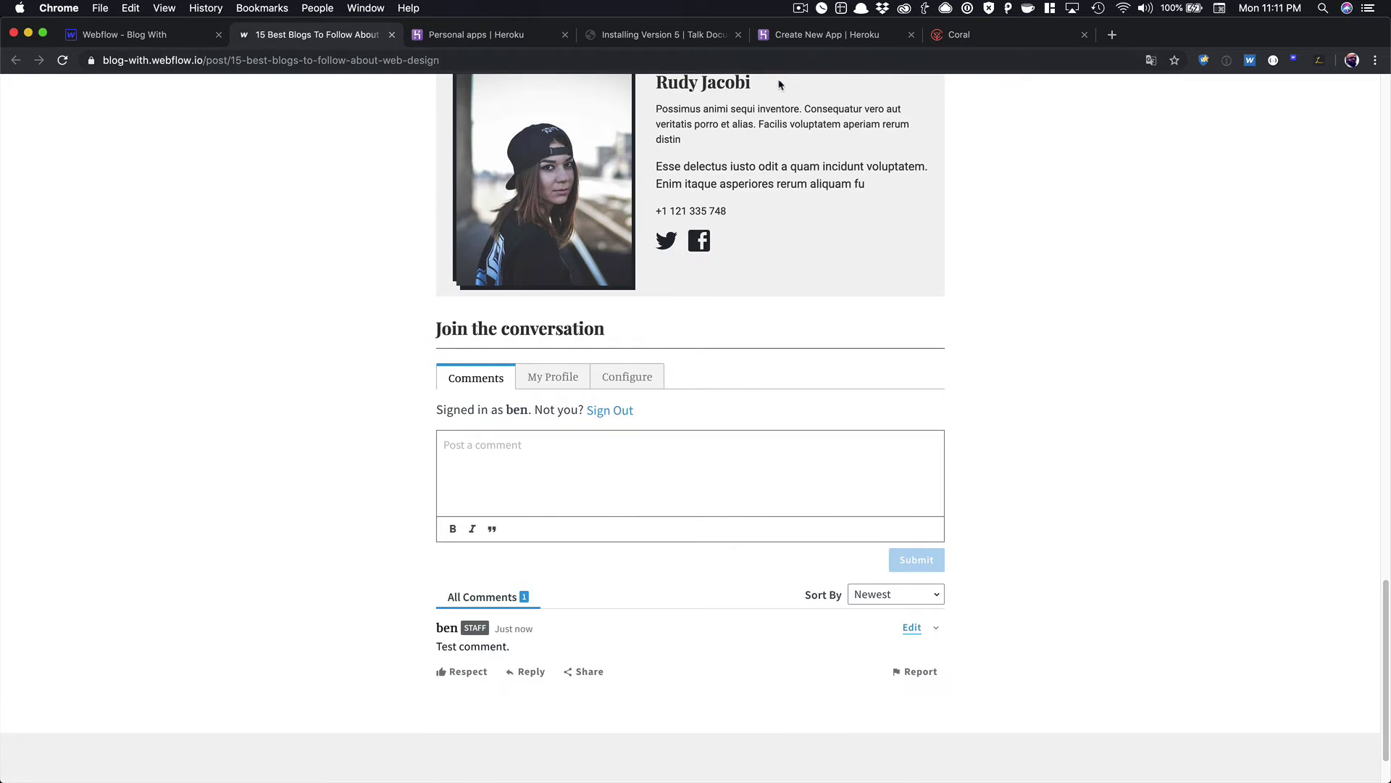
click(957, 42)
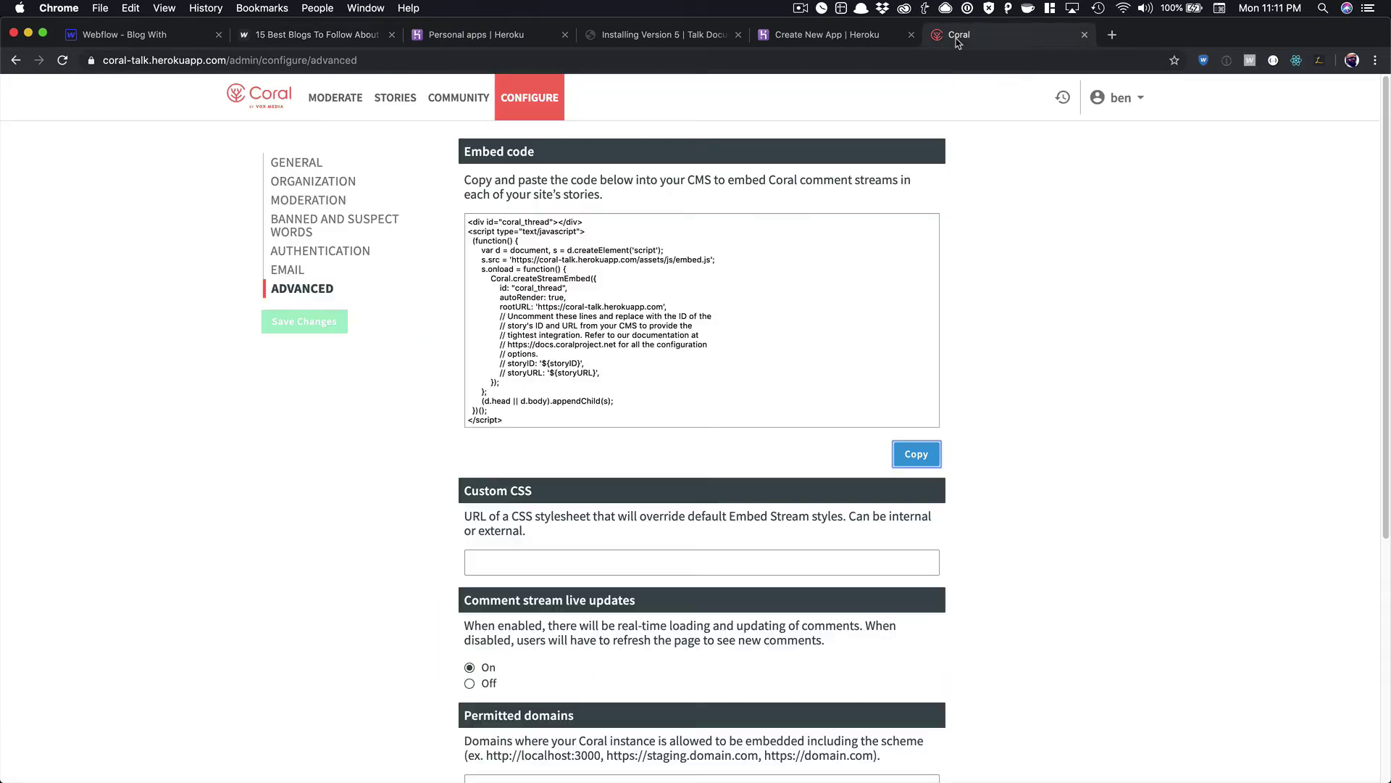
scroll(950, 387, down, 3)
click(502, 324)
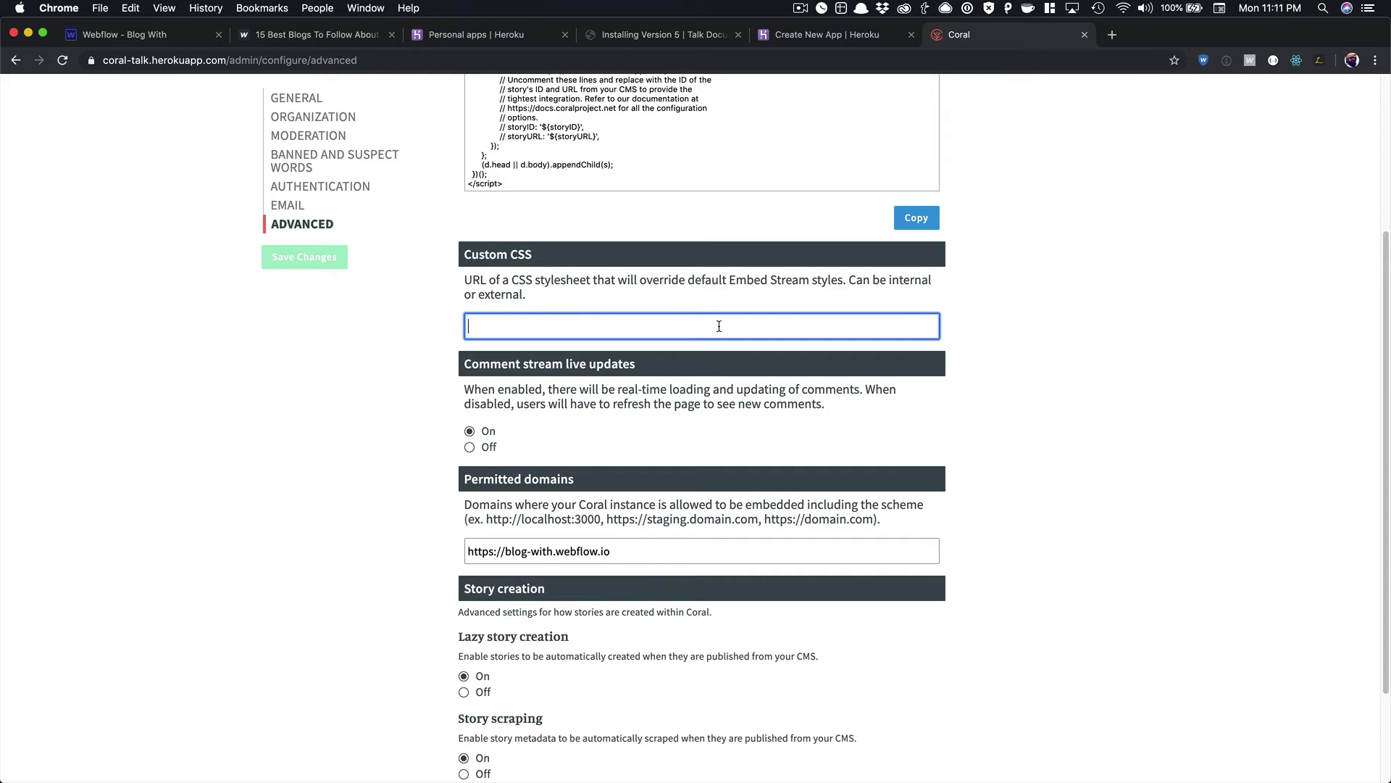
scroll(698, 366, up, 3)
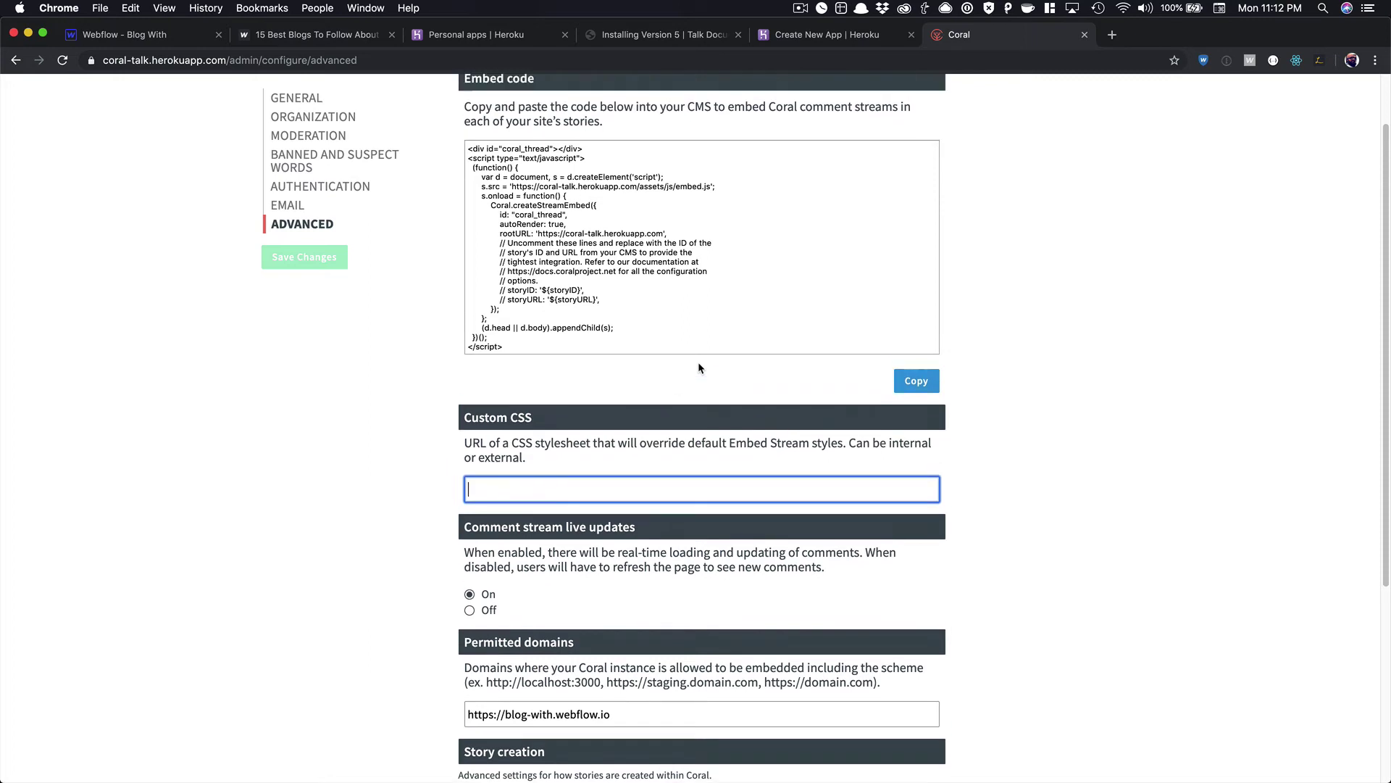
scroll(698, 368, up, 1)
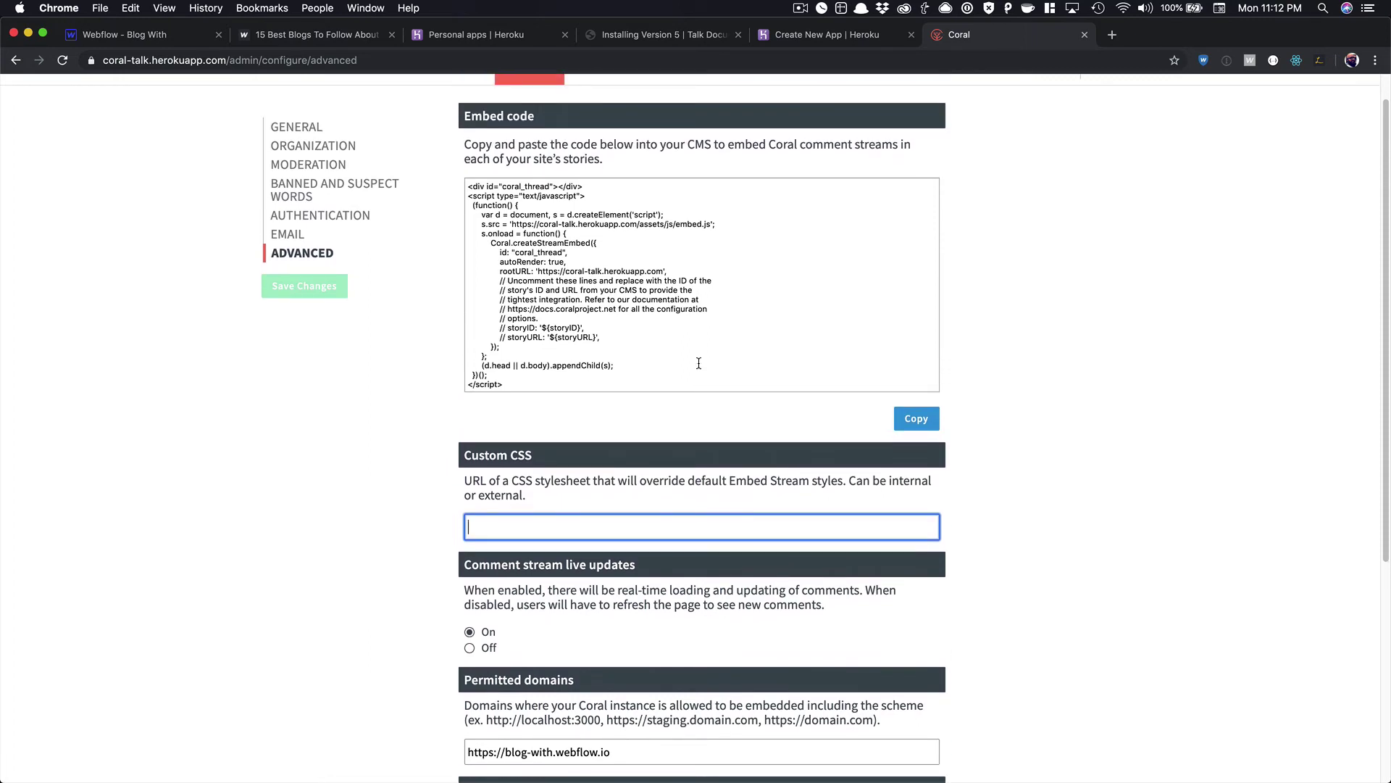
scroll(699, 363, up, 1)
scroll(699, 363, down, 2)
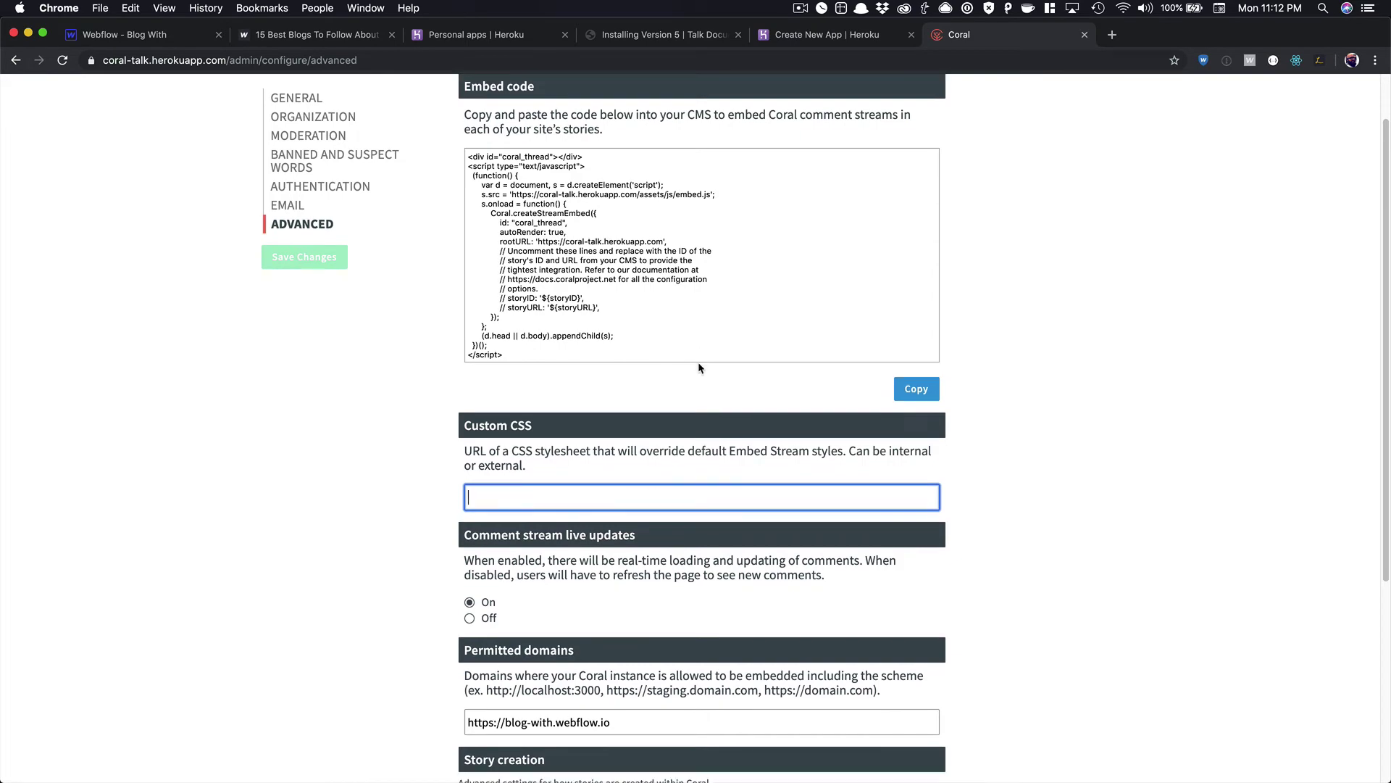
scroll(698, 365, down, 1)
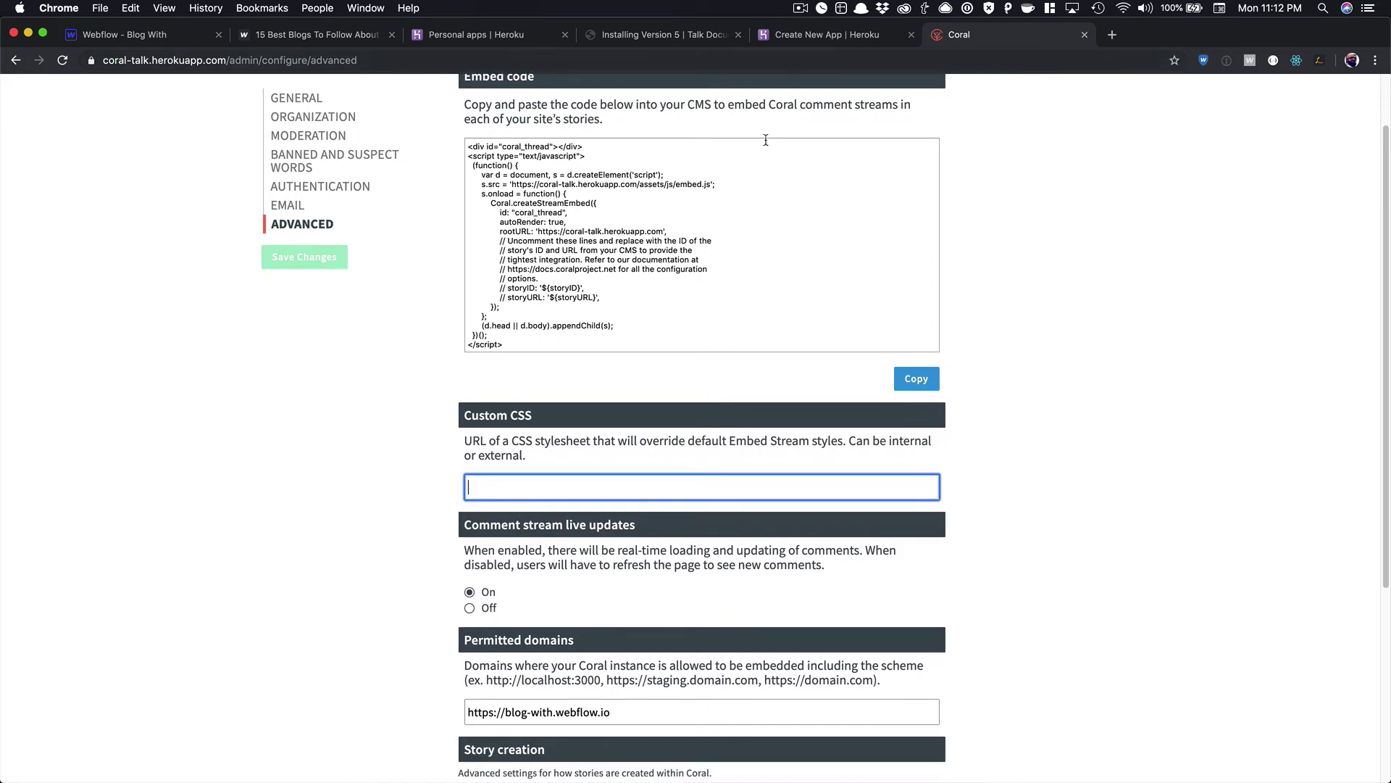
scroll(771, 140, up, 2)
Look through the Moderate, Stories and Community pages, checking the role filter without changing it.
click(349, 104)
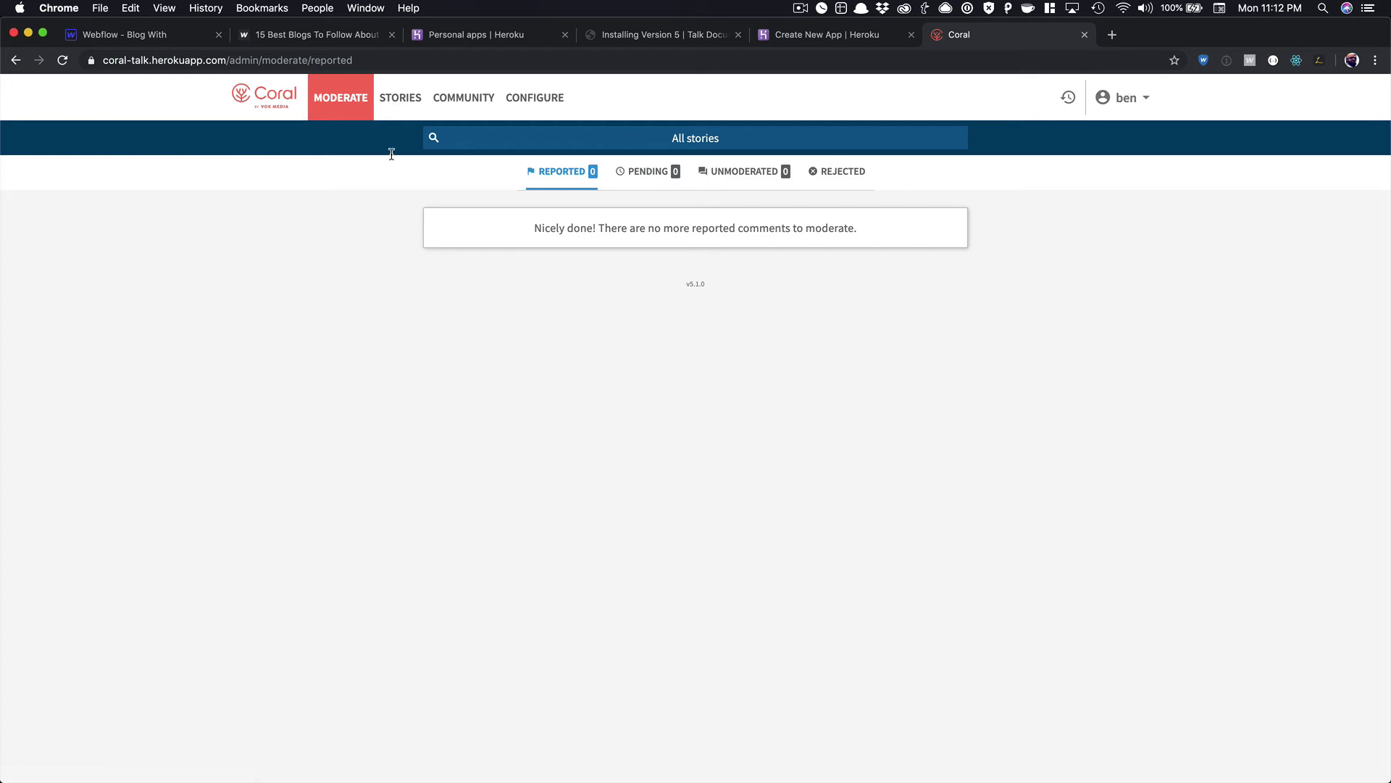
click(395, 103)
click(451, 102)
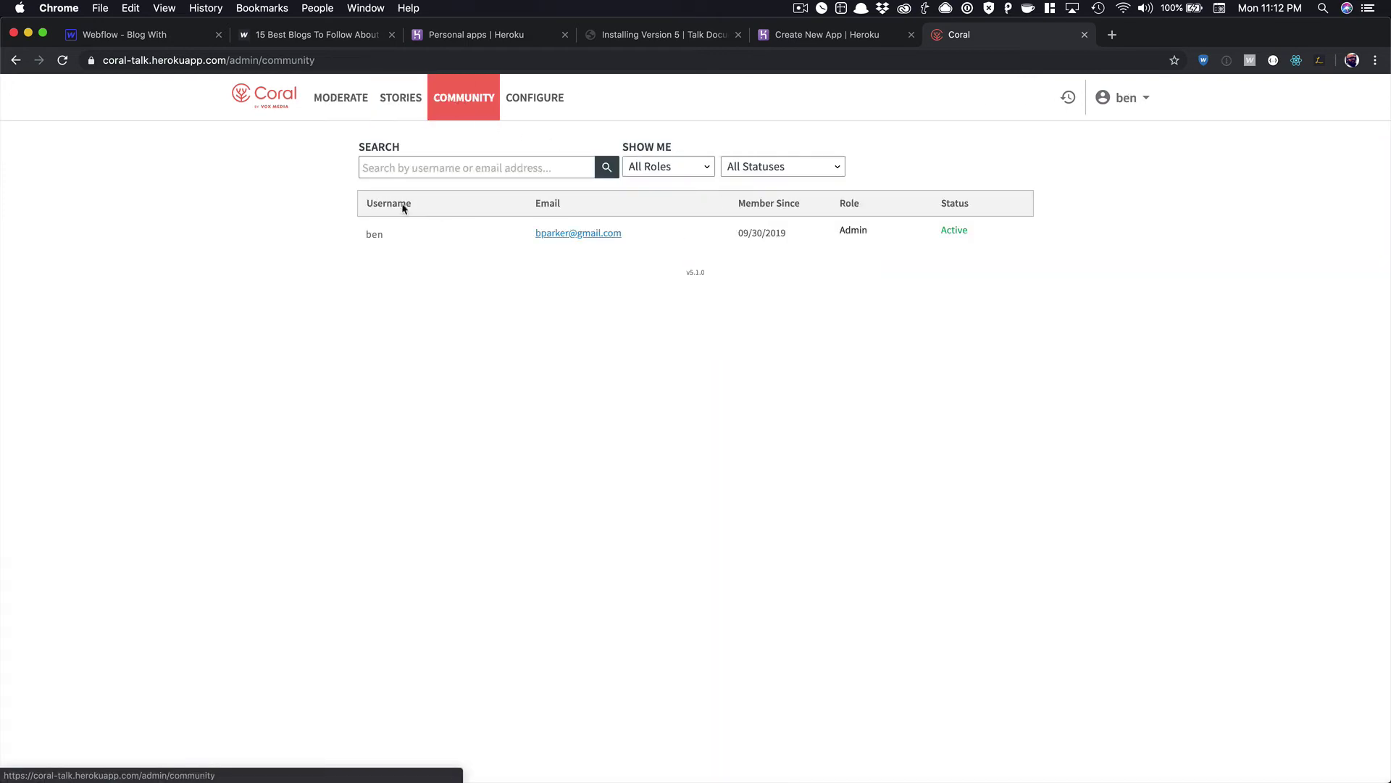
click(693, 161)
click(707, 138)
click(695, 161)
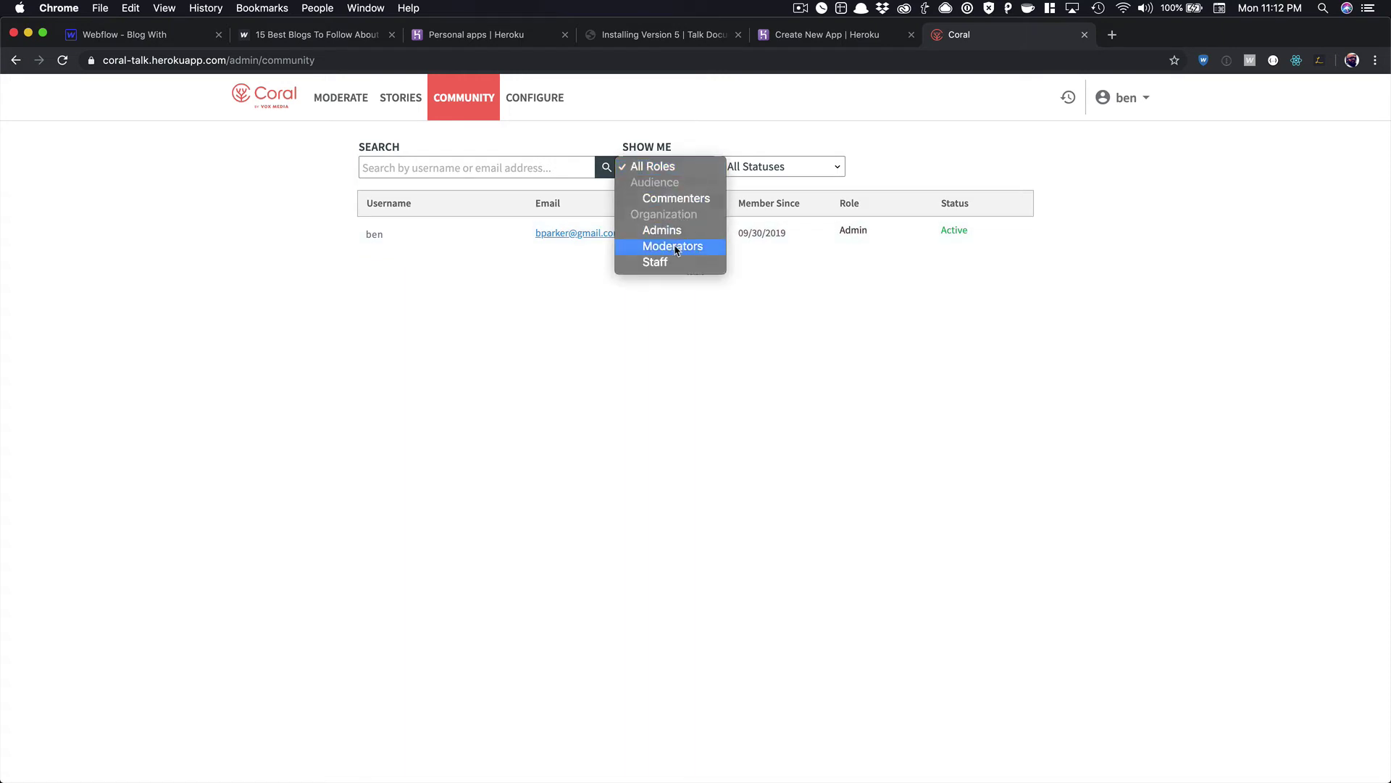
click(527, 107)
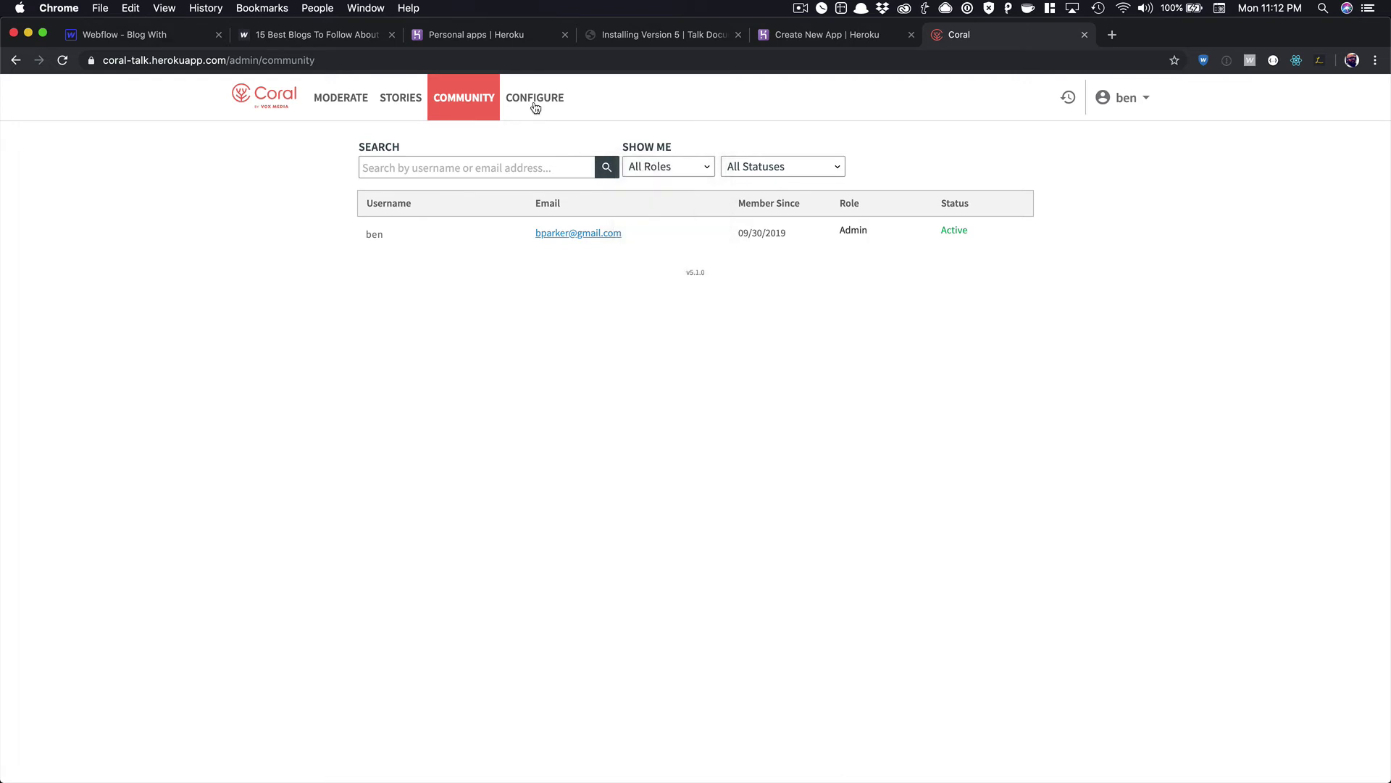
click(342, 101)
Check the blog post's Pending, Unmoderated and Reported queues, then switch moderation to all stories.
click(406, 104)
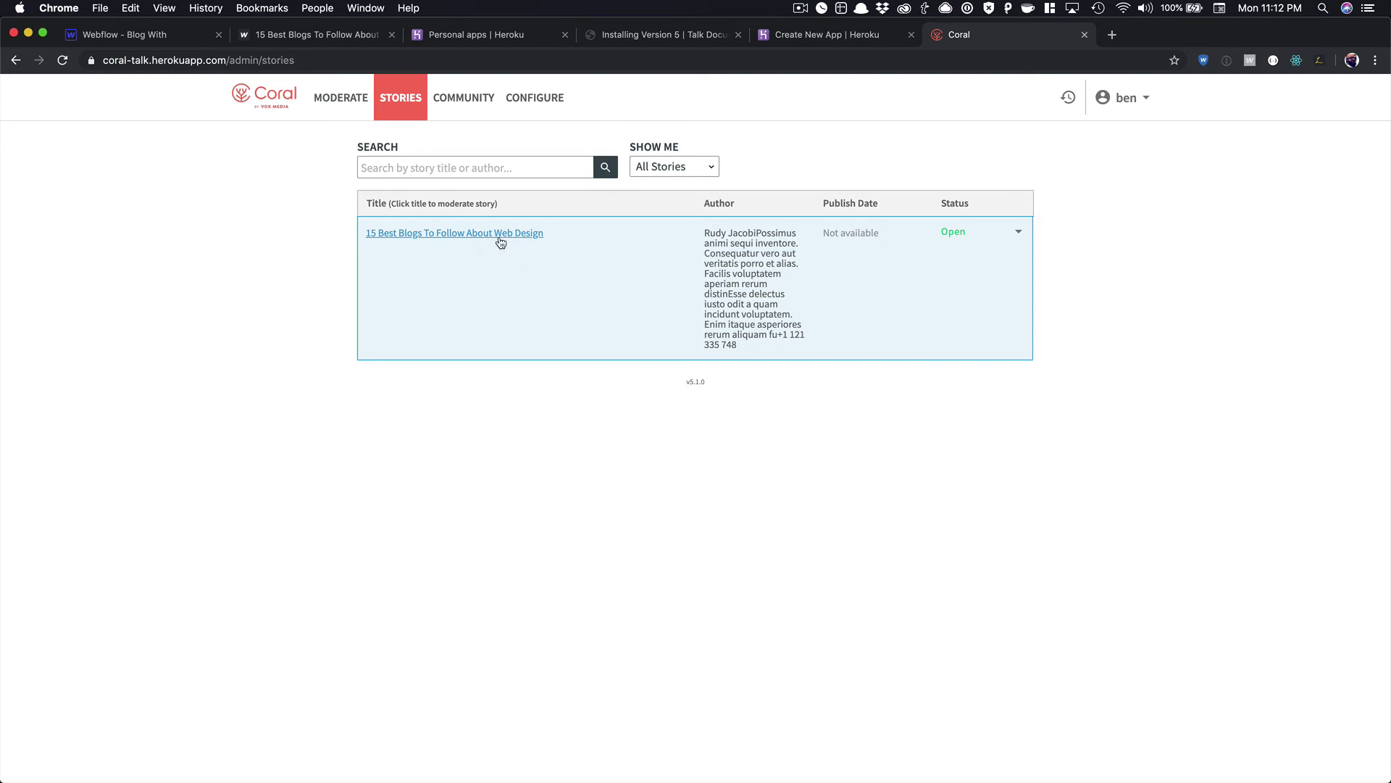
click(501, 241)
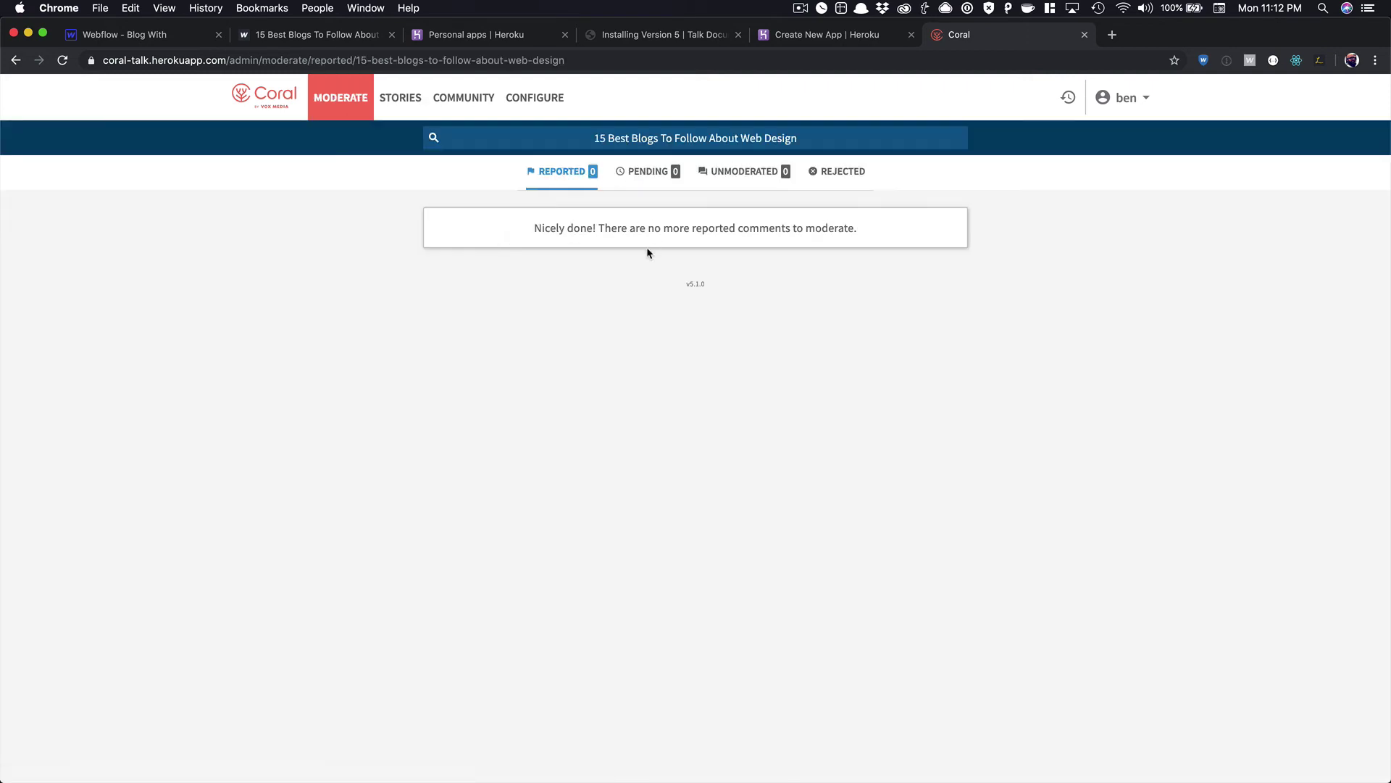
click(624, 176)
click(712, 177)
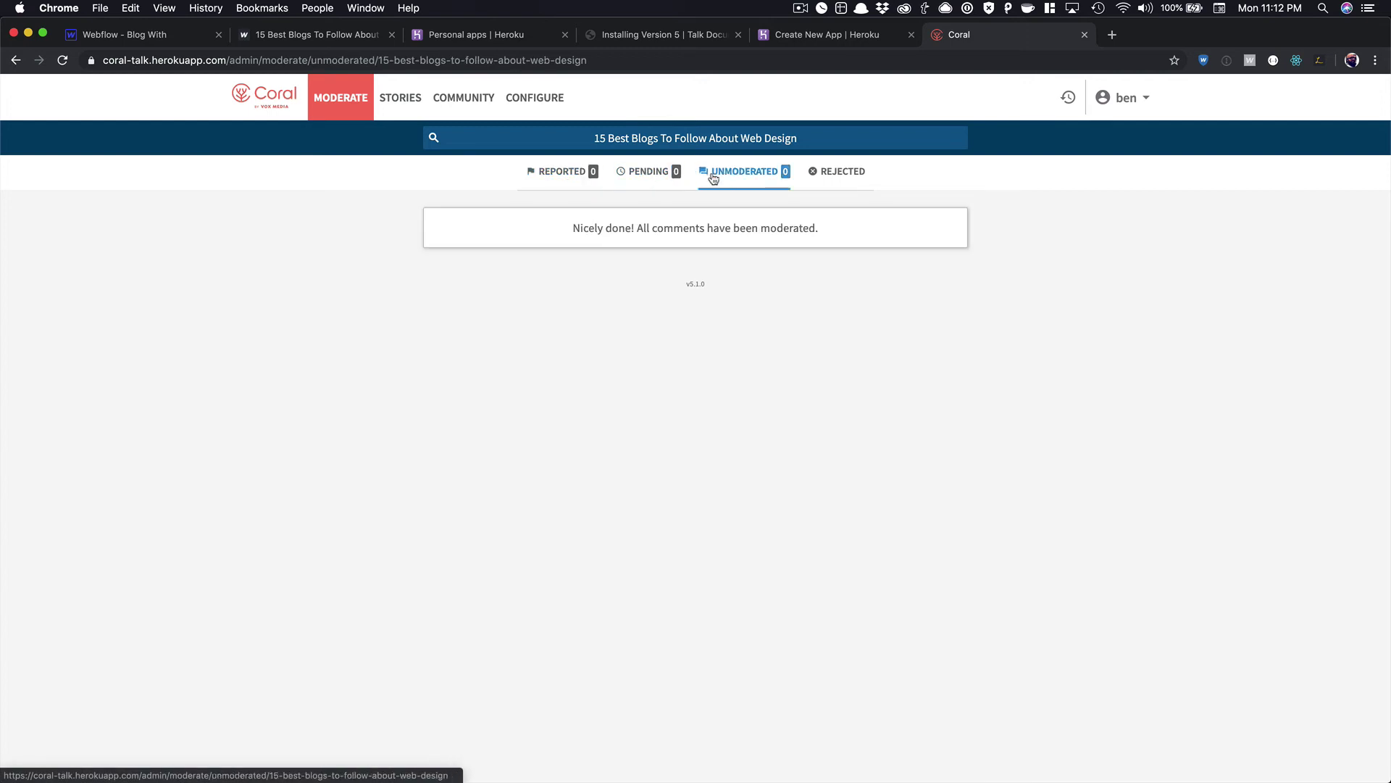
click(540, 178)
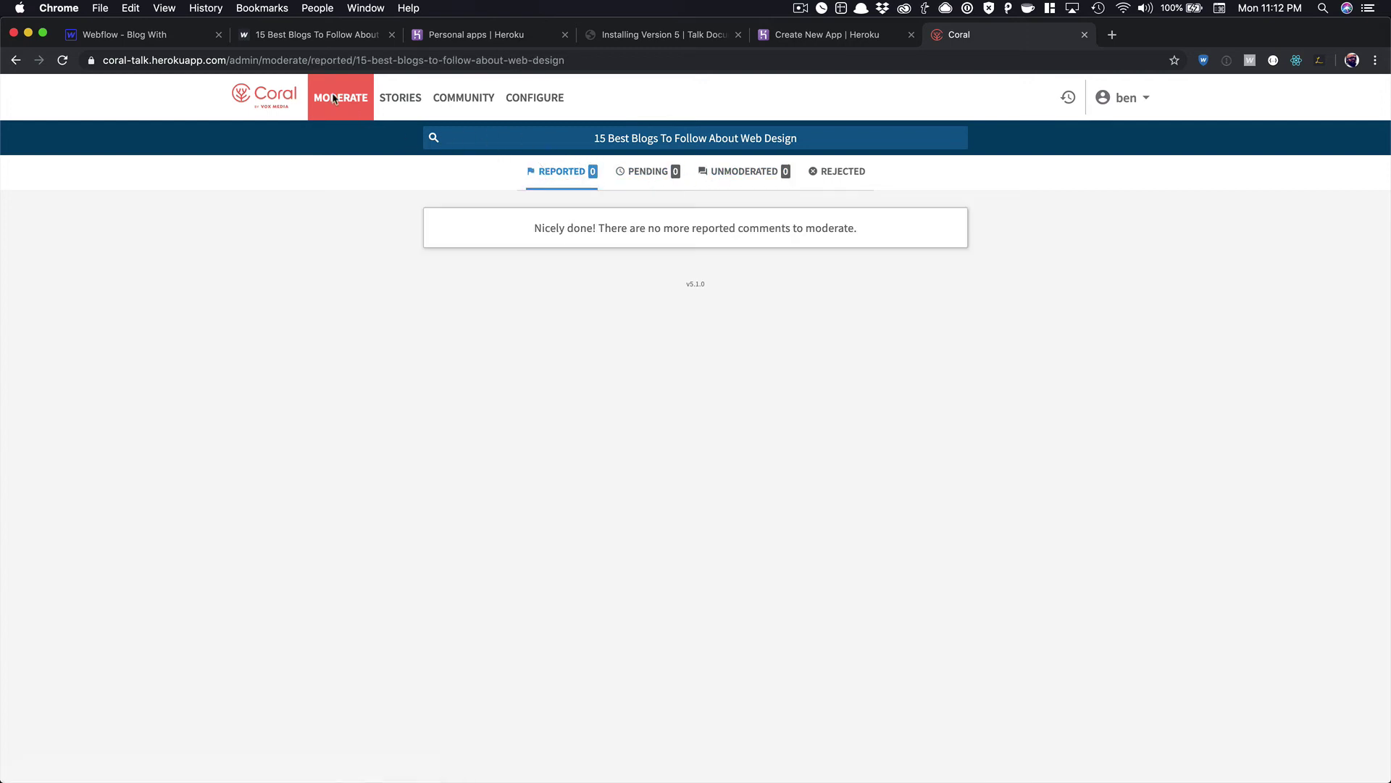
click(63, 60)
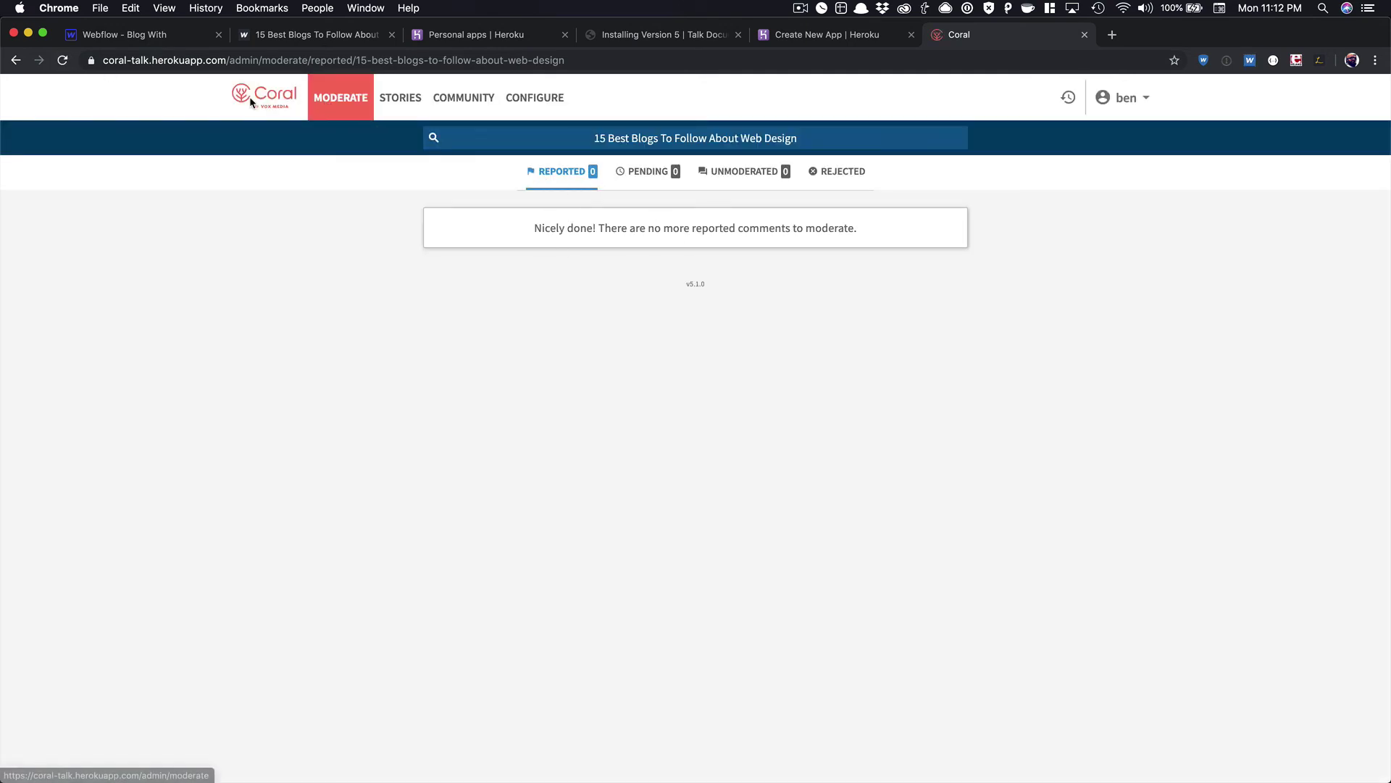
click(332, 107)
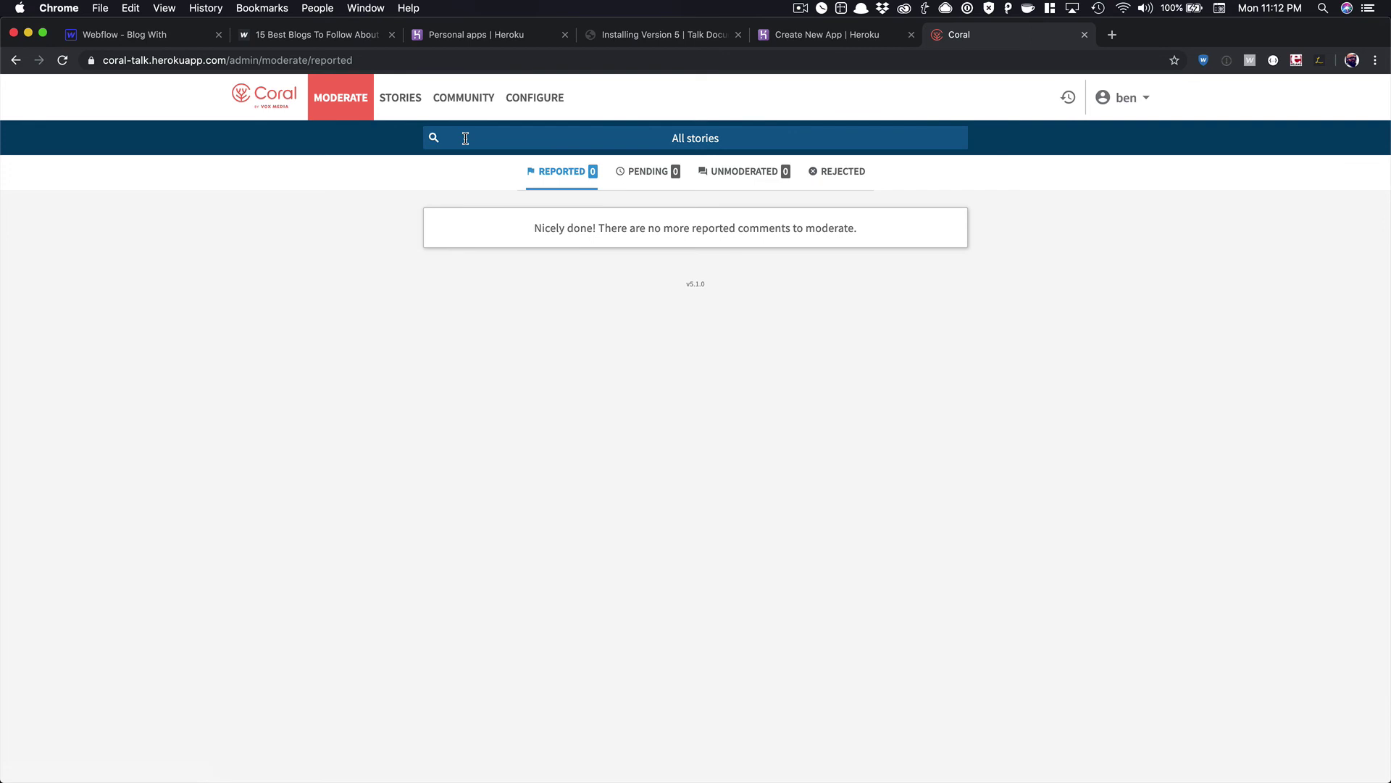
Scroll through the live article, enlarge the integration screenshot, and focus the Post a comment box.
click(277, 40)
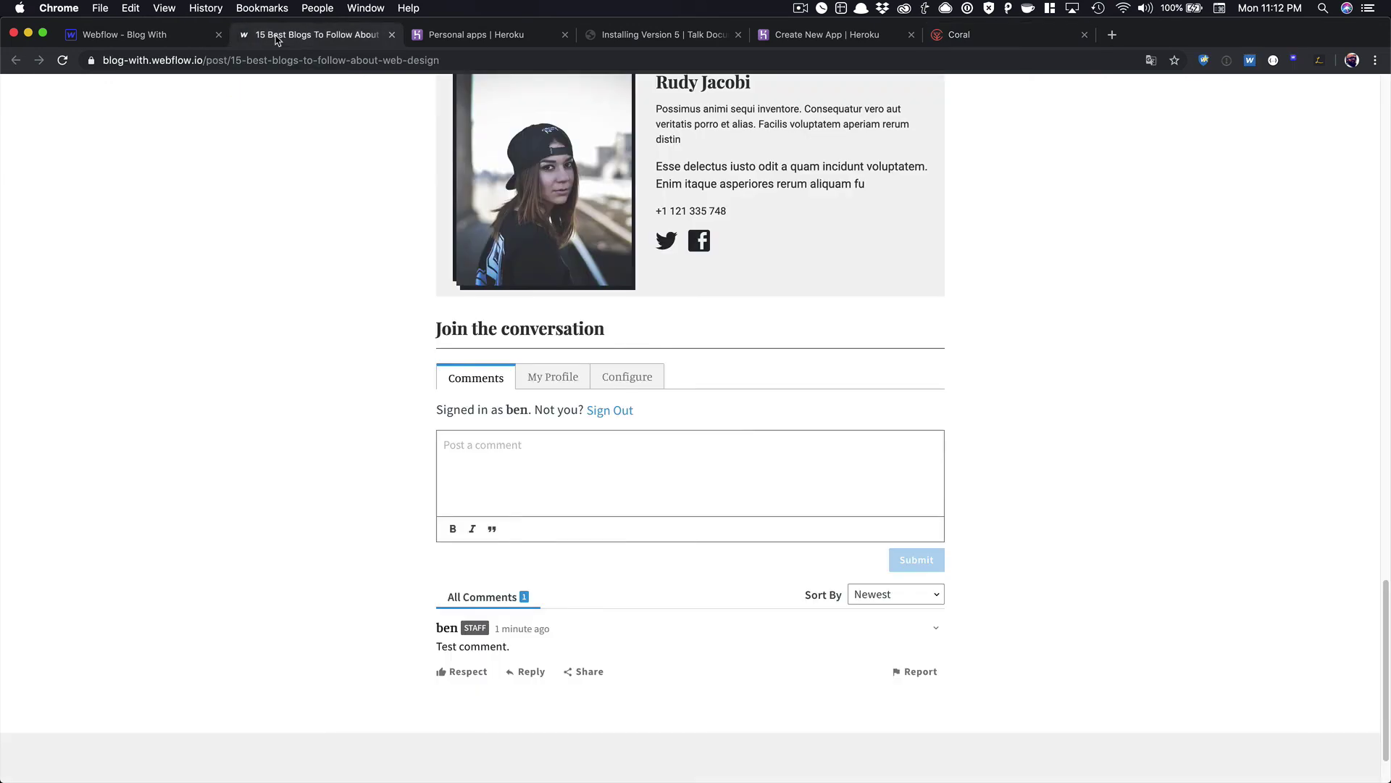
scroll(479, 324, down, 2)
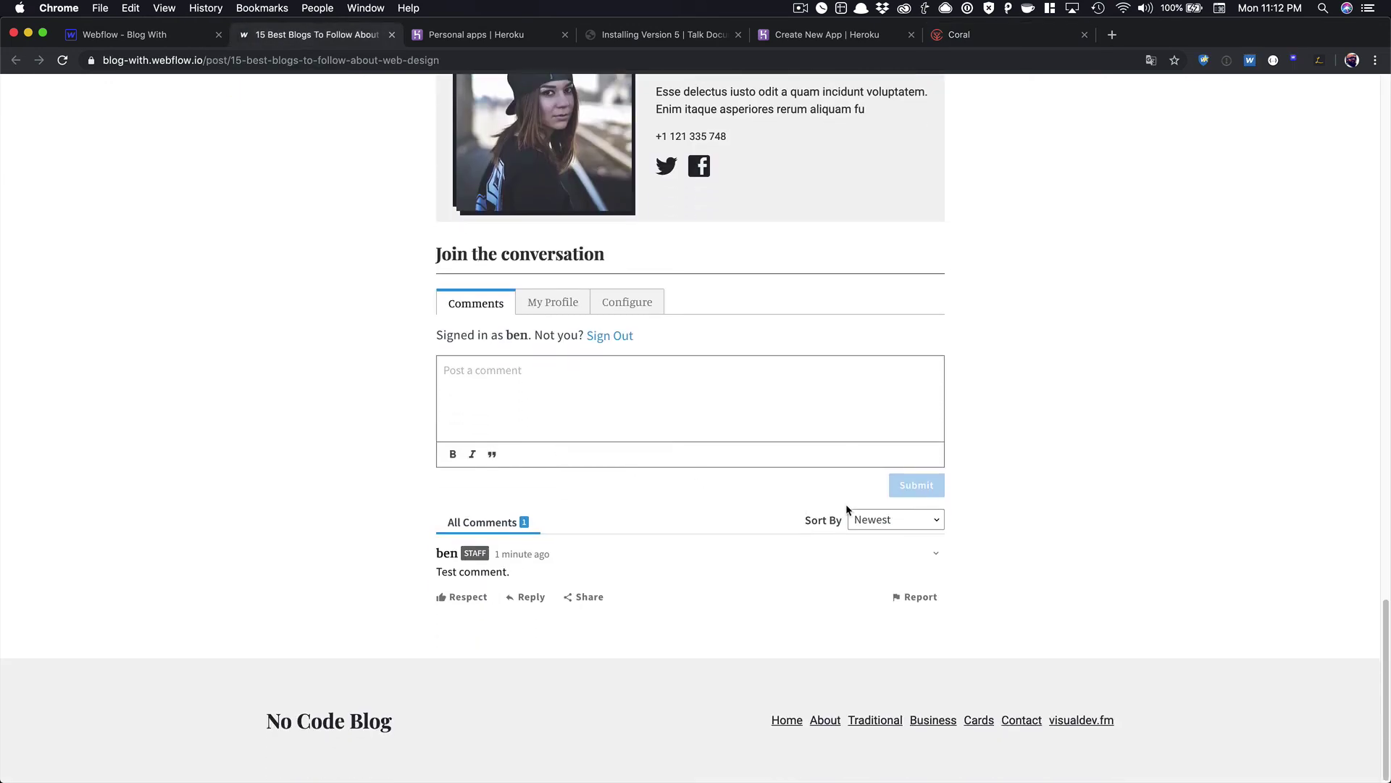
scroll(845, 508, up, 15)
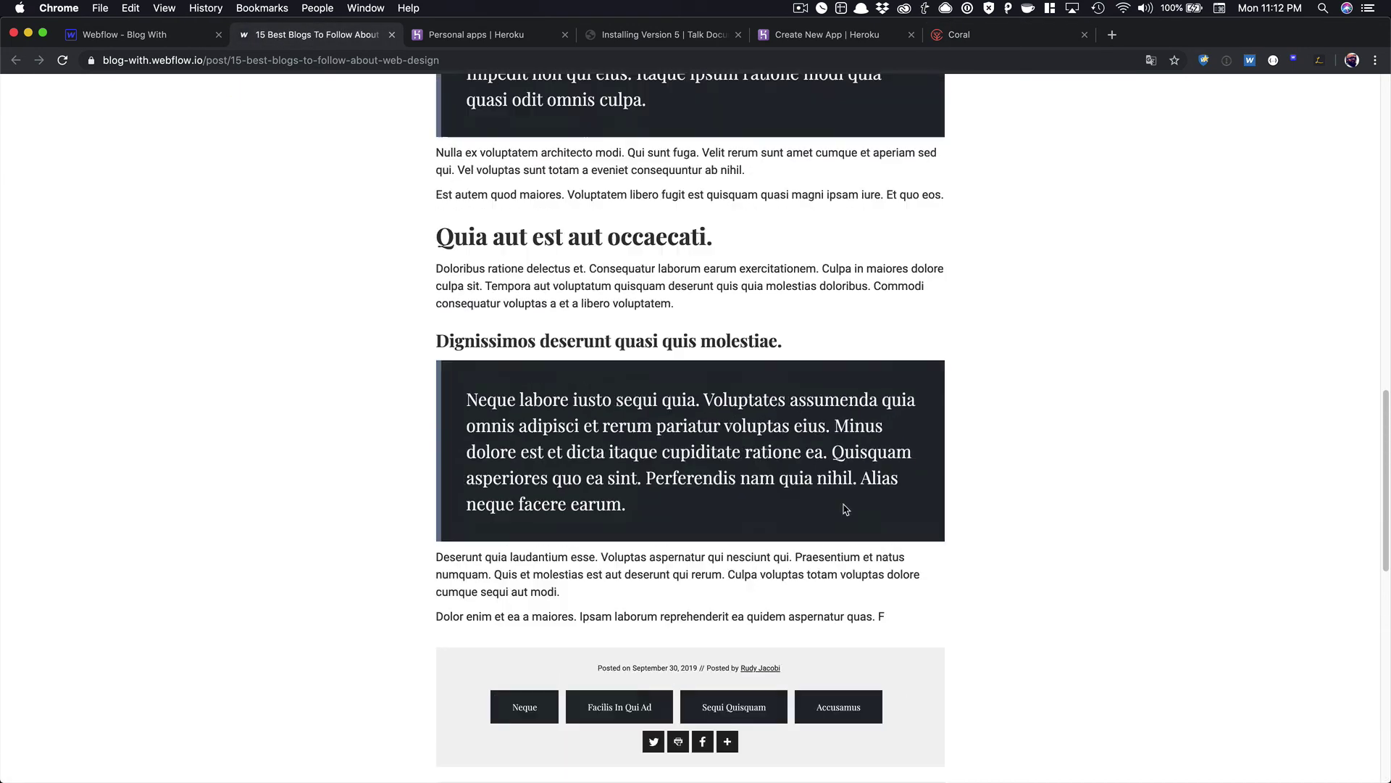
scroll(845, 508, up, 10)
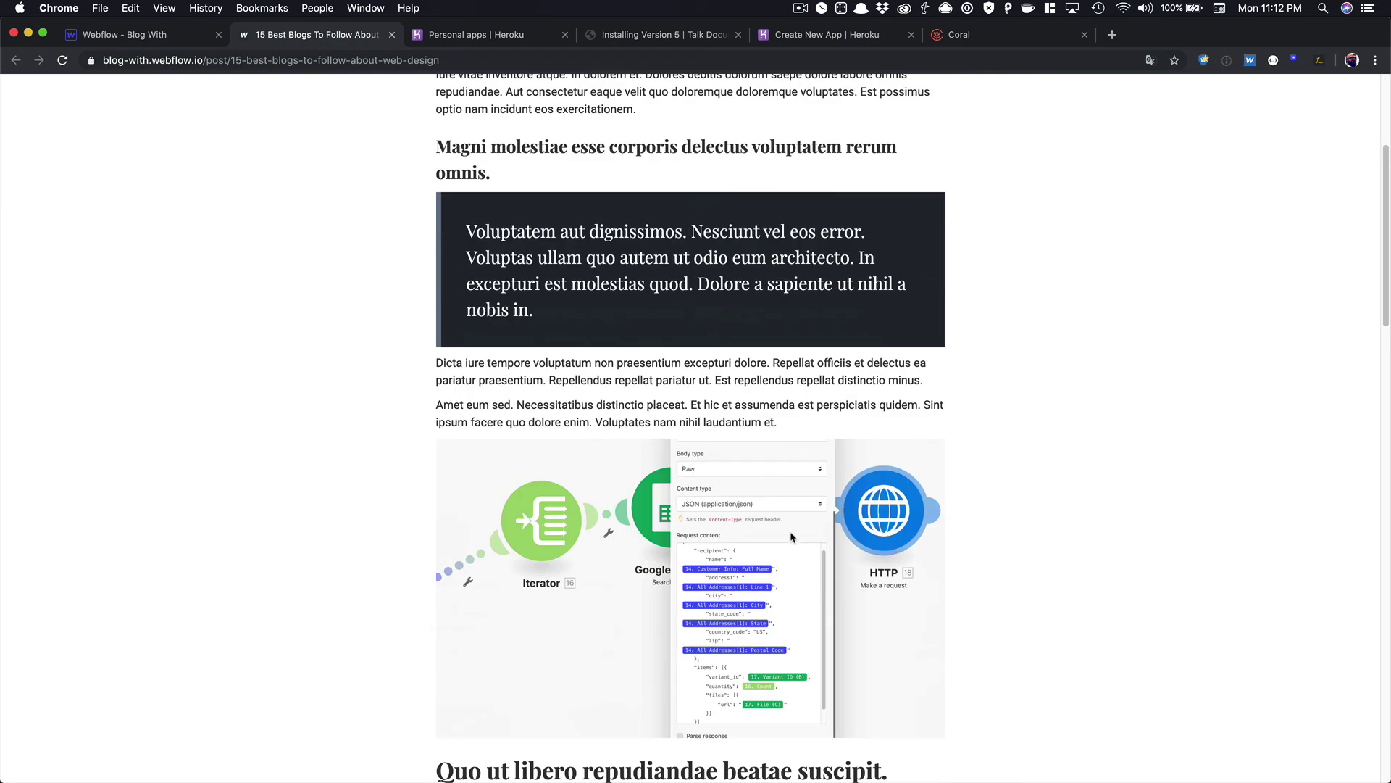
click(790, 536)
scroll(1014, 467, down, 15)
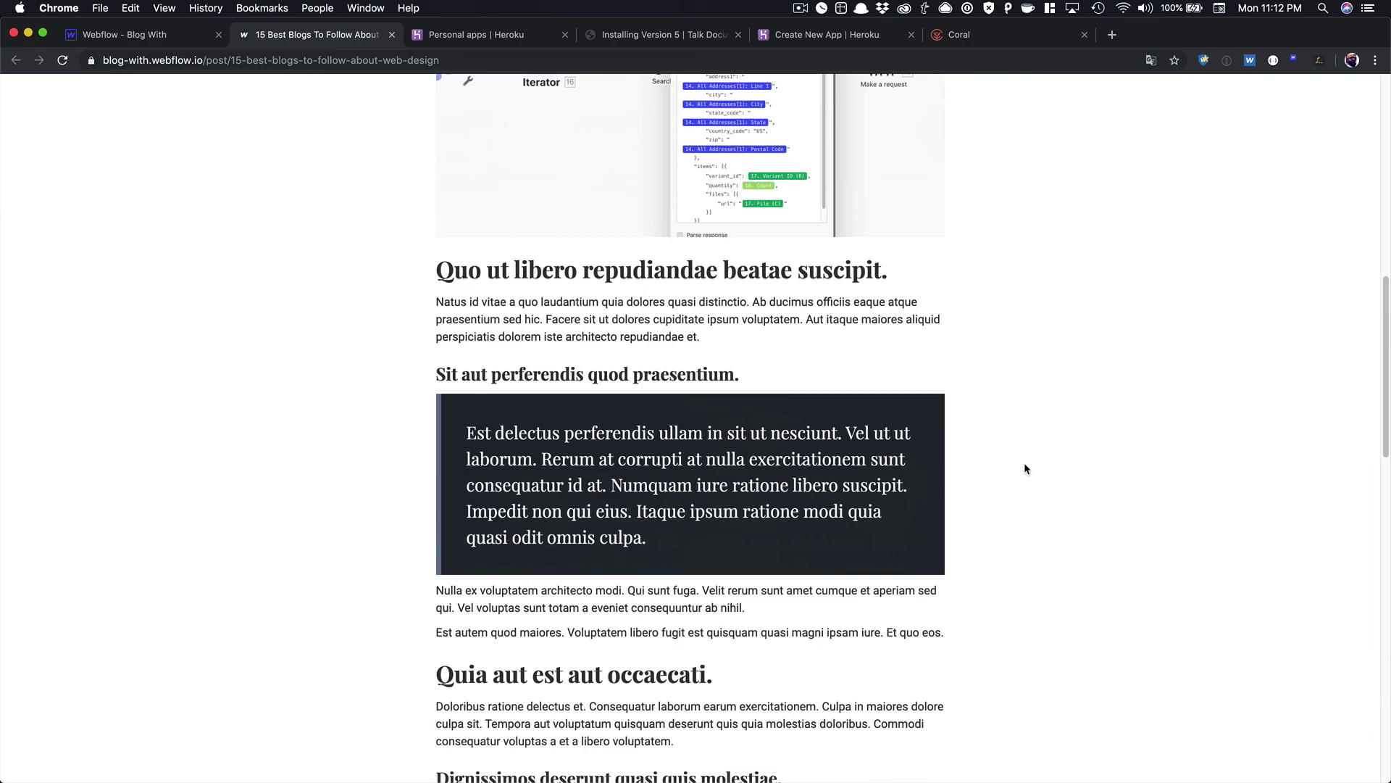
scroll(1024, 468, down, 9)
click(695, 437)
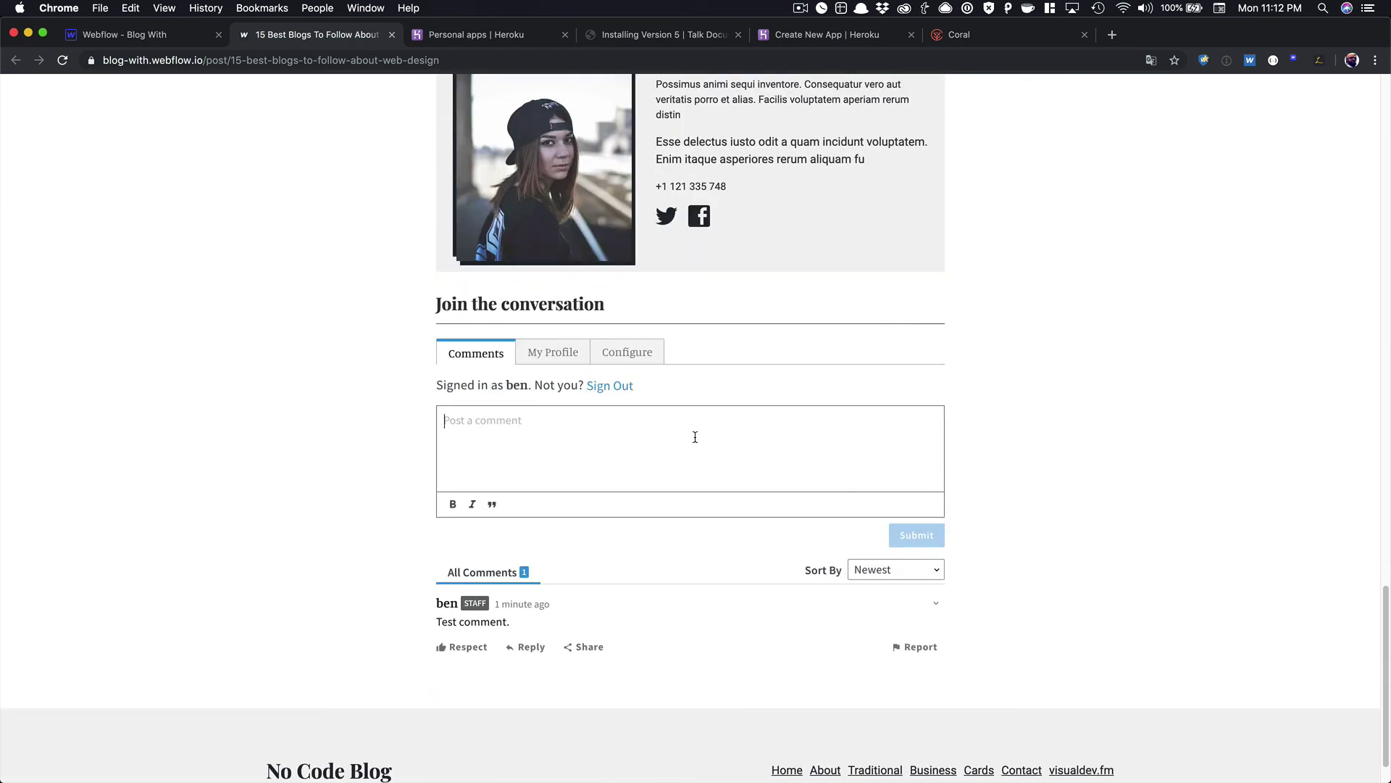